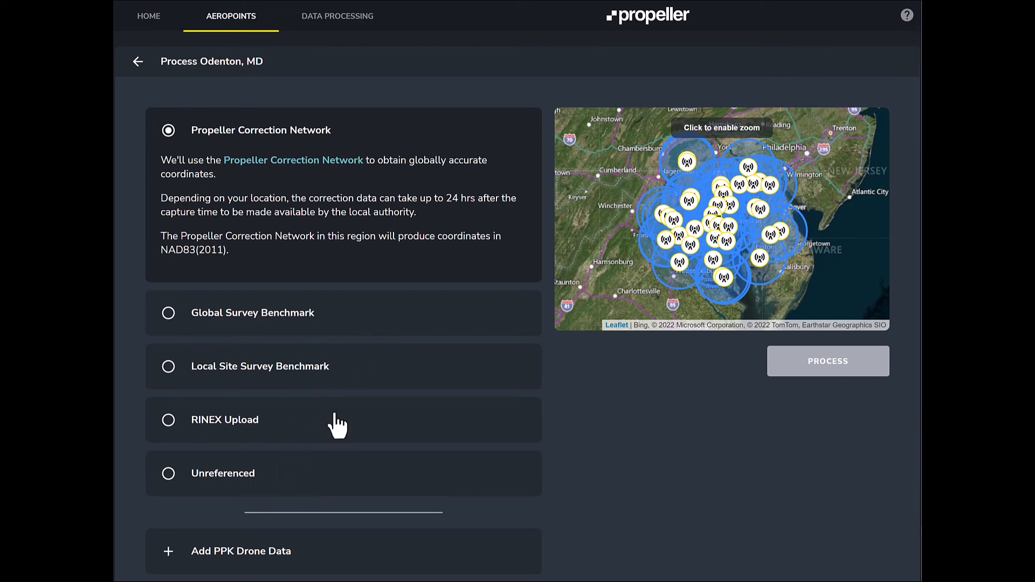
- Process the Odenton, MD AeroPoints capture using the Propeller Correction Network
{"action": "scroll", "coordinate": [339, 431], "scroll_direction": "down", "scroll_amount": 1}
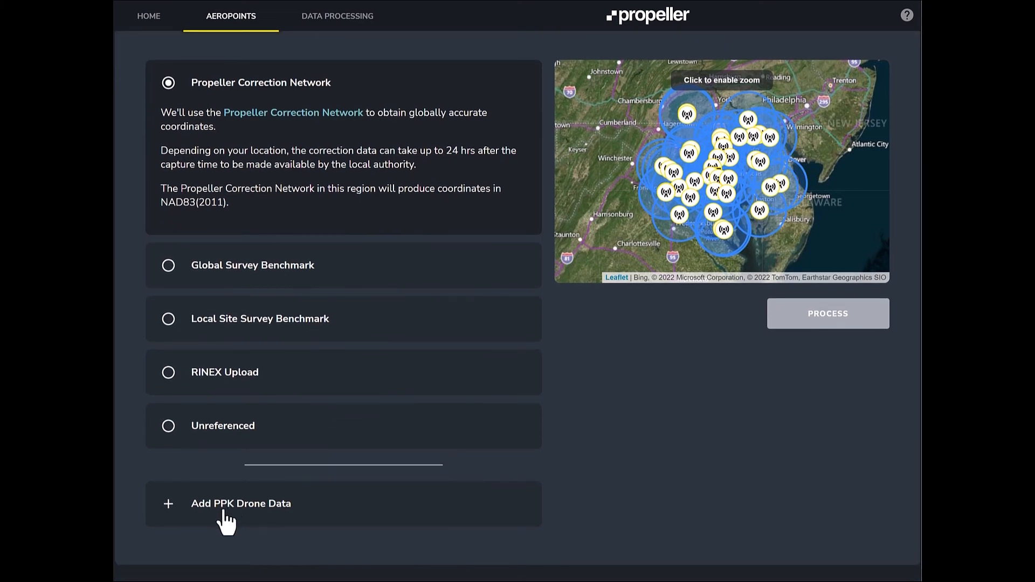
{"action": "scroll", "coordinate": [341, 513], "scroll_direction": "up", "scroll_amount": 1}
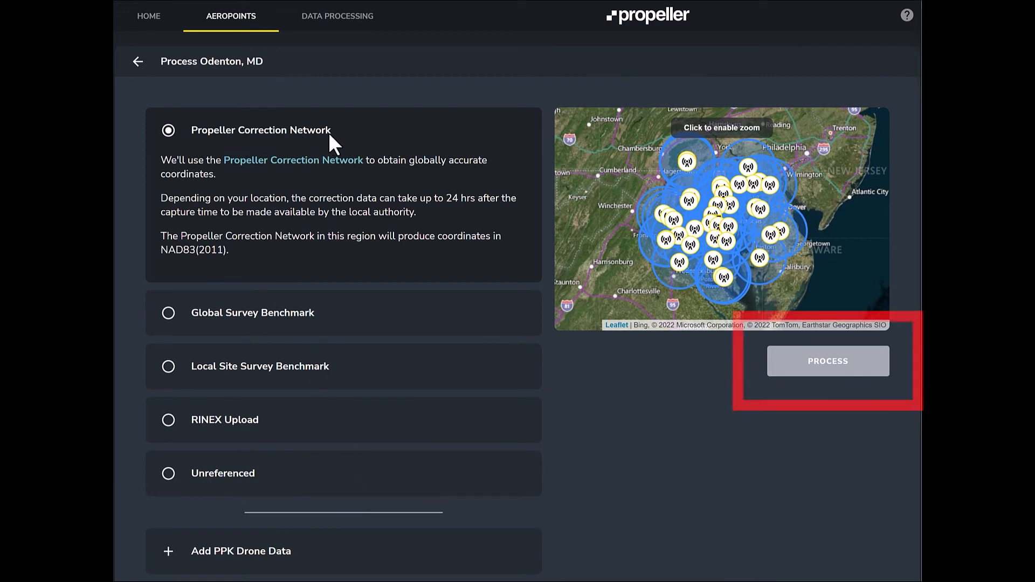
{"action": "left_click", "coordinate": [839, 367]}
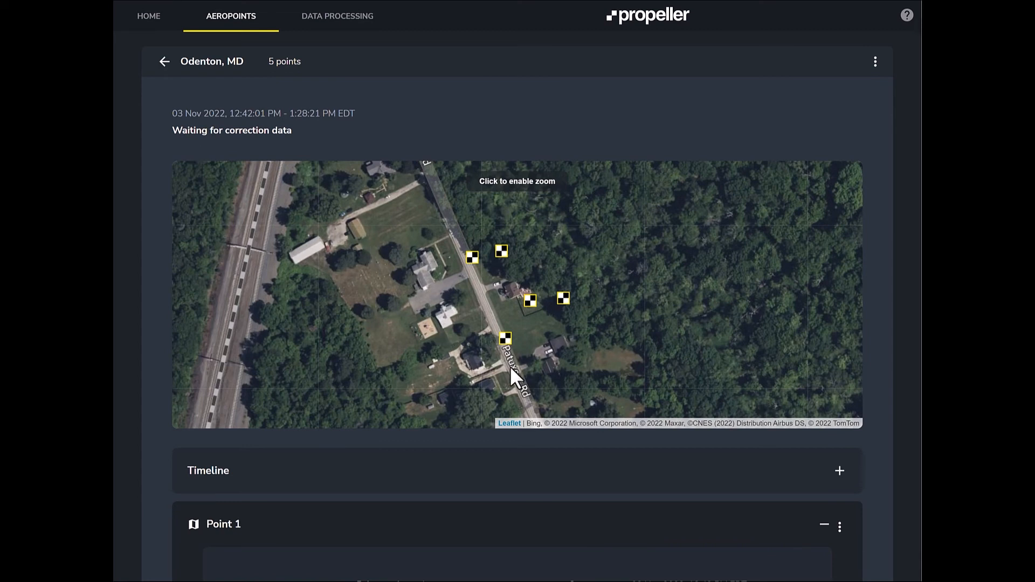
{"action": "scroll", "coordinate": [396, 469], "scroll_direction": "down", "scroll_amount": 3}
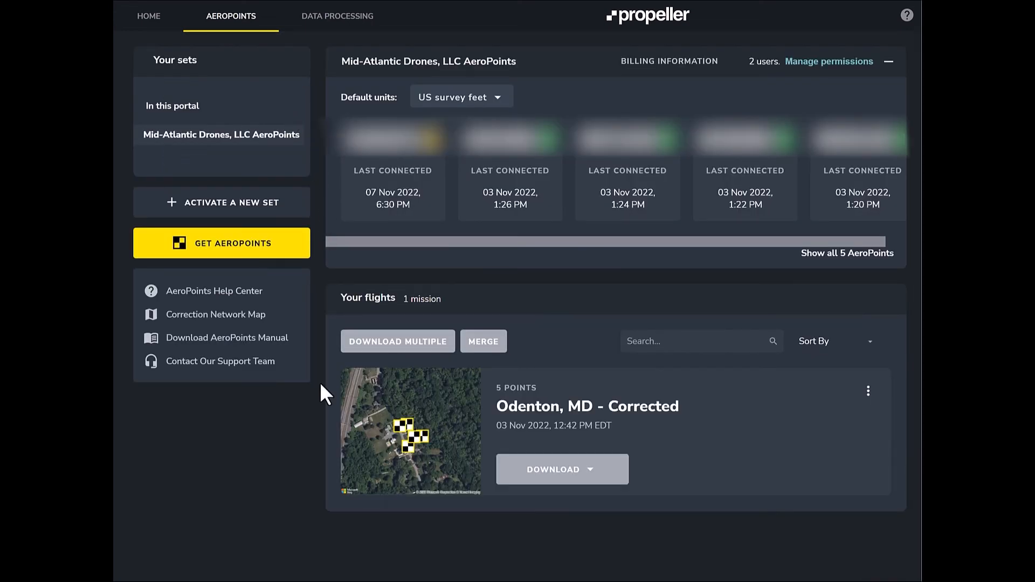
- Download the corrected Odenton, MD points in CSV format as Odenton, MD - Corrected.csv in the Propeller podcast folder
{"action": "left_click", "coordinate": [577, 475]}
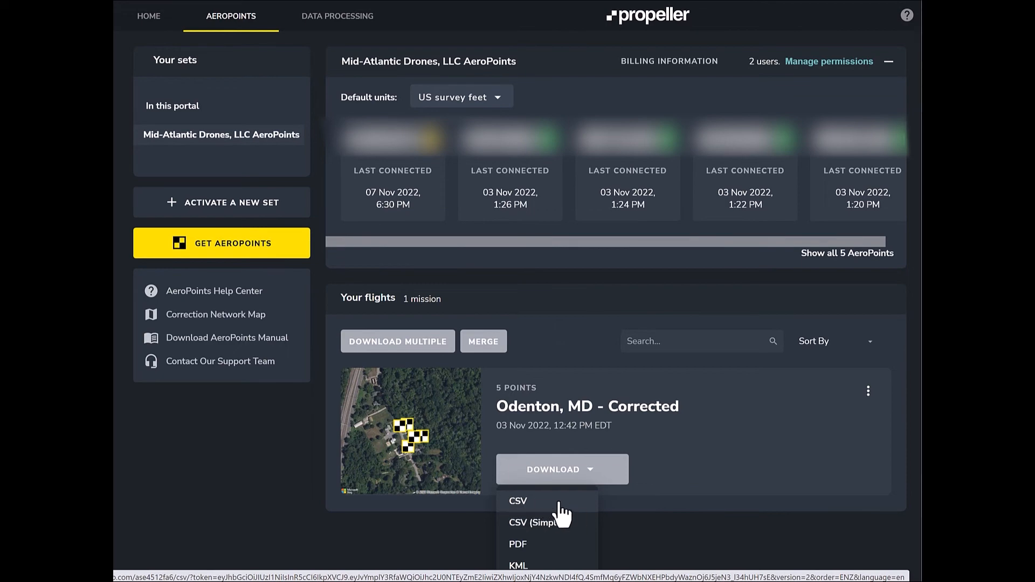
{"action": "left_click", "coordinate": [563, 503]}
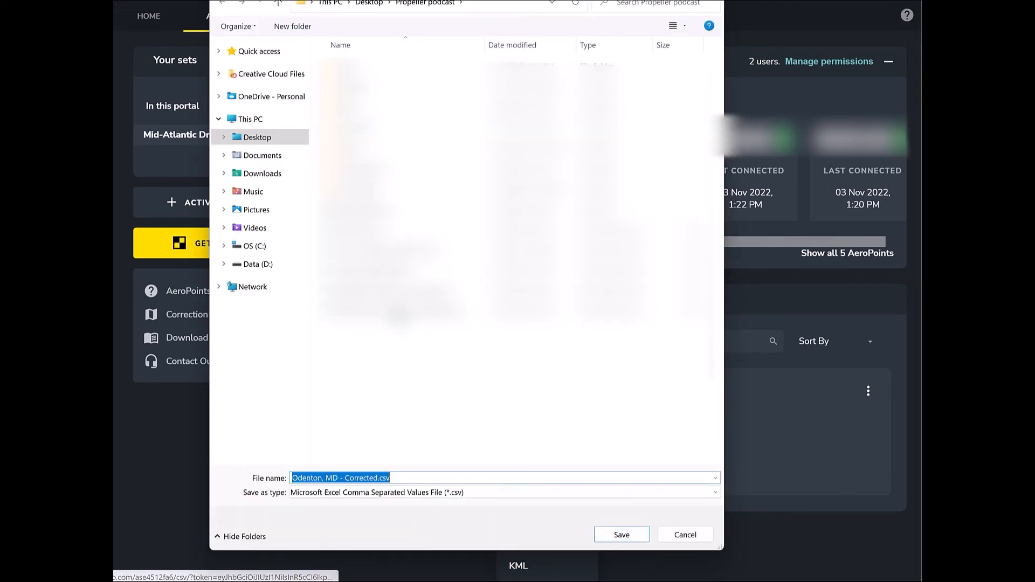
{"action": "left_click", "coordinate": [621, 534]}
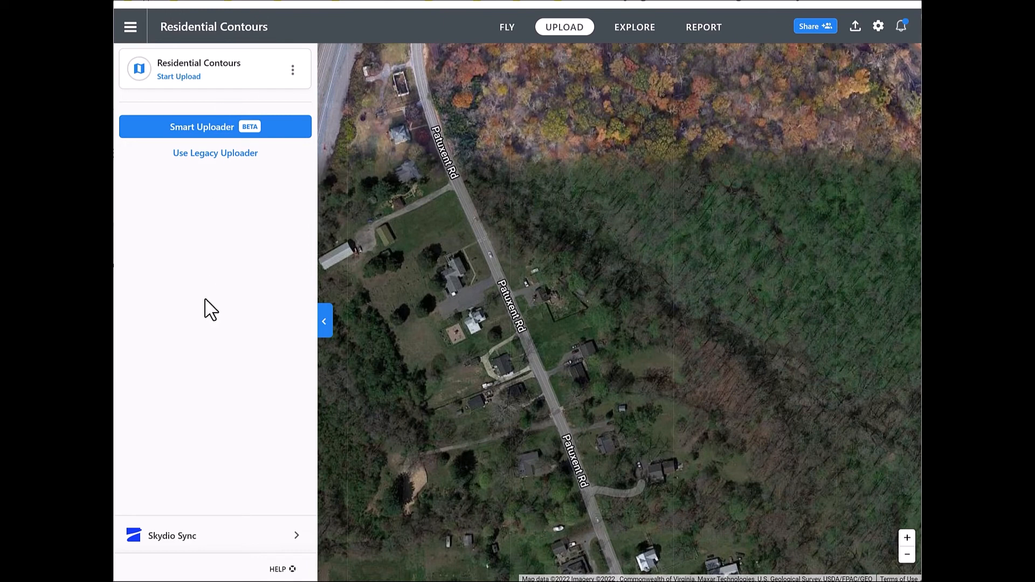
- In the Residential Contours project, add all photos from the Ortho Pictures folder using the Smart Uploader
{"action": "left_click", "coordinate": [203, 134]}
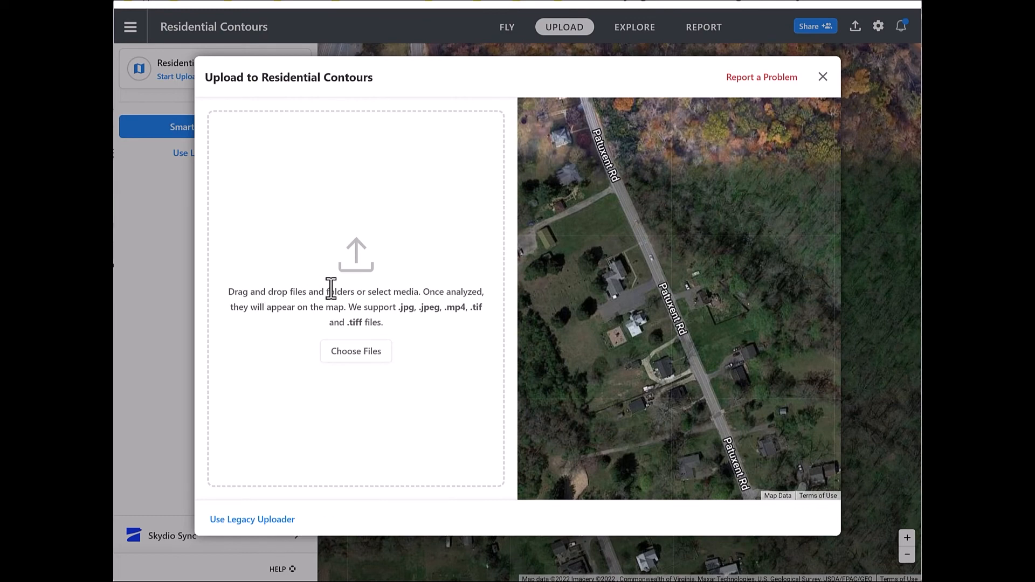
{"action": "left_click", "coordinate": [368, 354]}
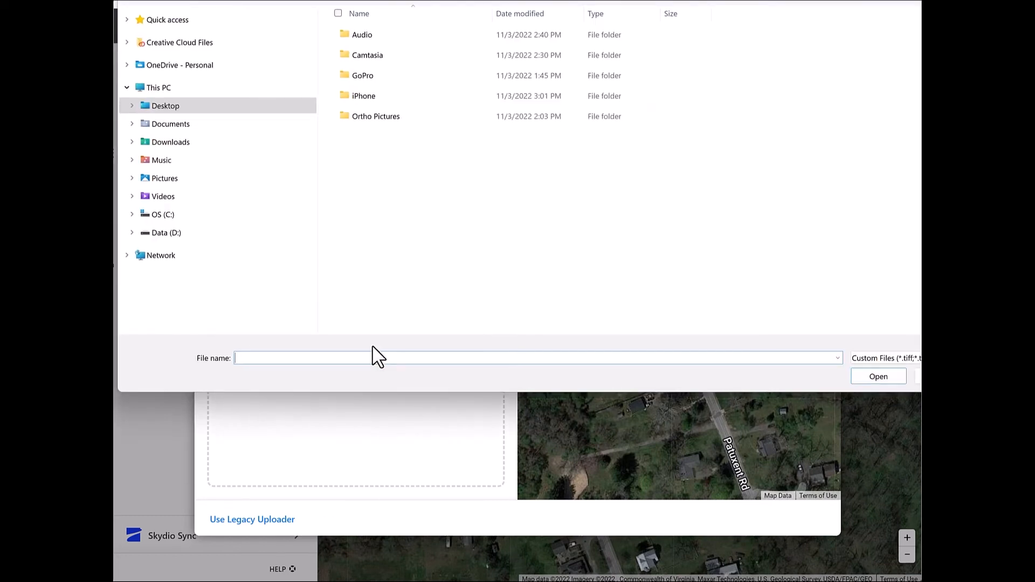
{"action": "double_click", "coordinate": [353, 119]}
{"action": "left_click", "coordinate": [374, 53]}
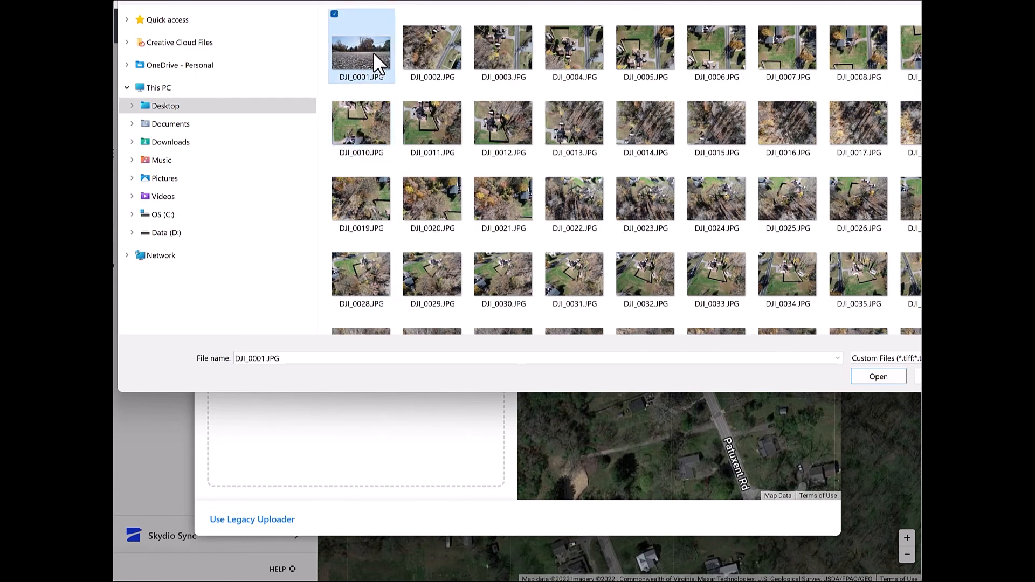
{"action": "key", "text": "ctrl+a"}
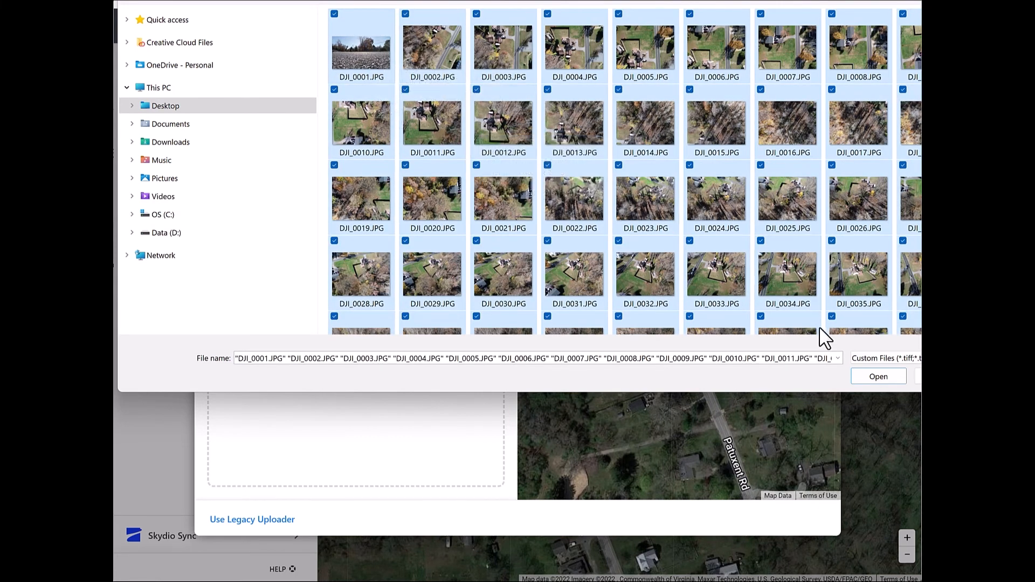
{"action": "left_click", "coordinate": [879, 376]}
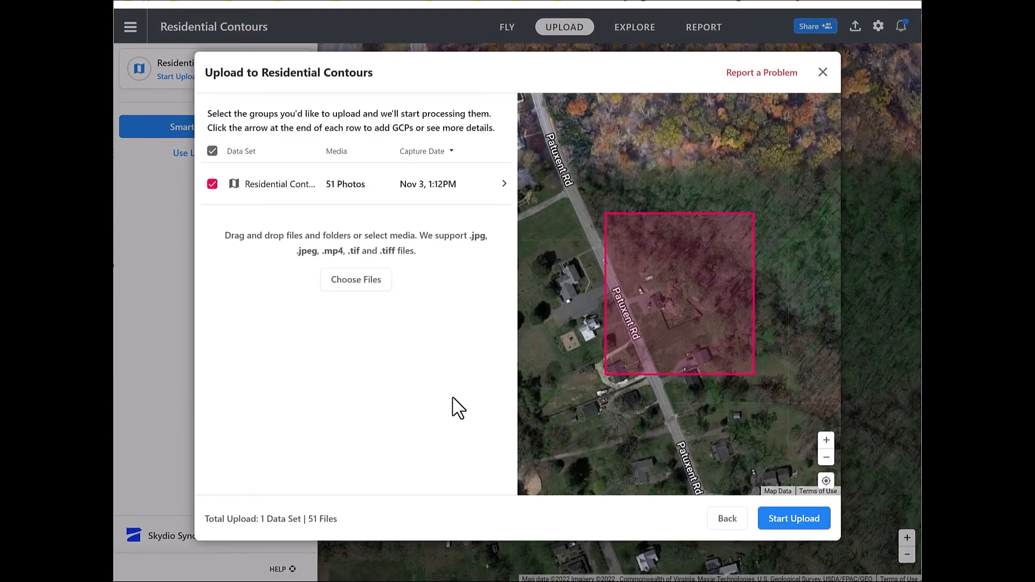
- Start adding GCPs to the Residential Contours data set and download the Northing / Easting Template (ft)
{"action": "left_click", "coordinate": [485, 189]}
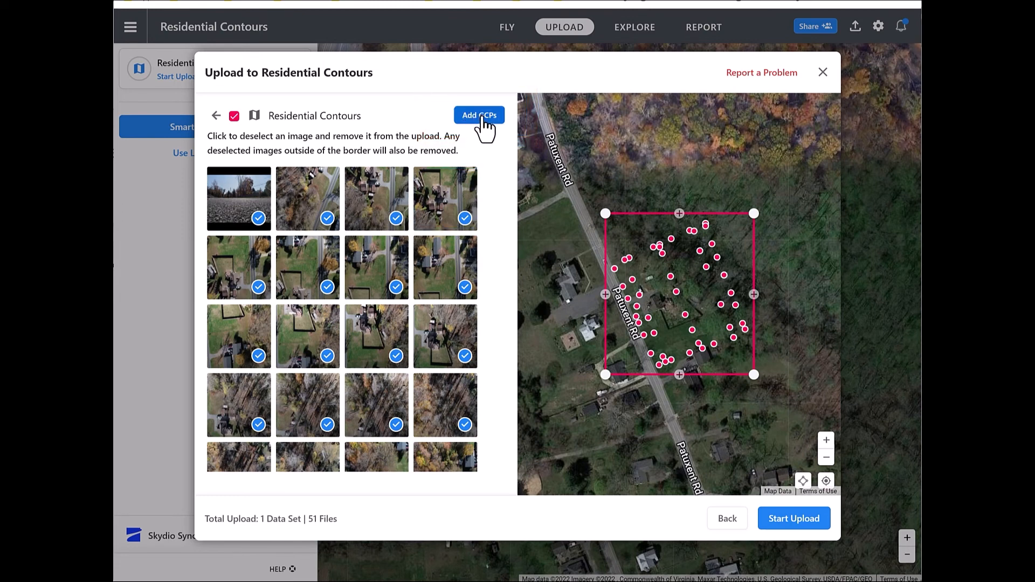
{"action": "left_click", "coordinate": [483, 116]}
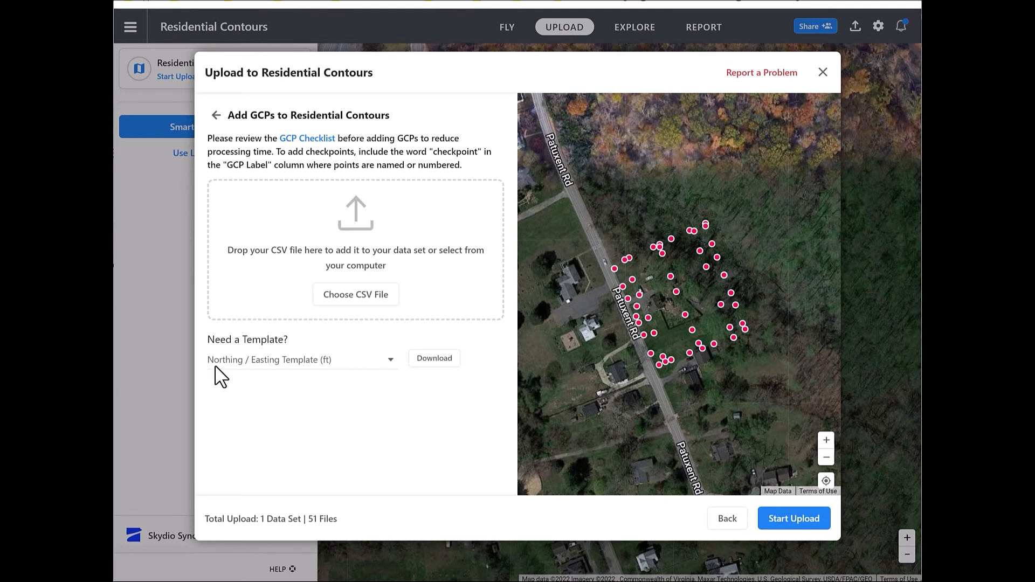
{"action": "left_click", "coordinate": [437, 359]}
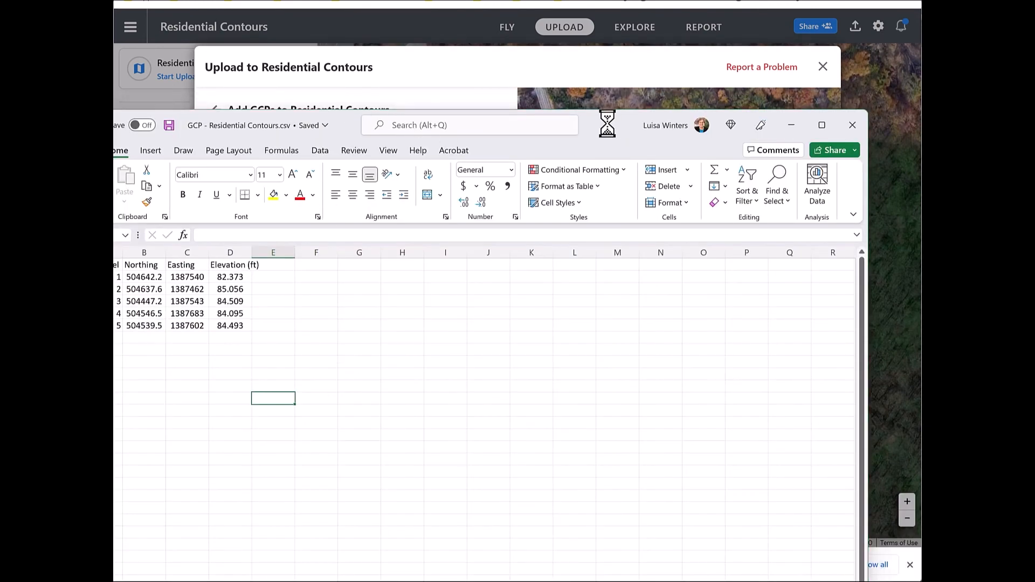
- In the northing_easting_ft.csv template in Excel, clear rows 7 to 9, leaving five GCP rows
{"action": "left_click_drag", "start_coordinate": [600, 32], "coordinate": [692, 33]}
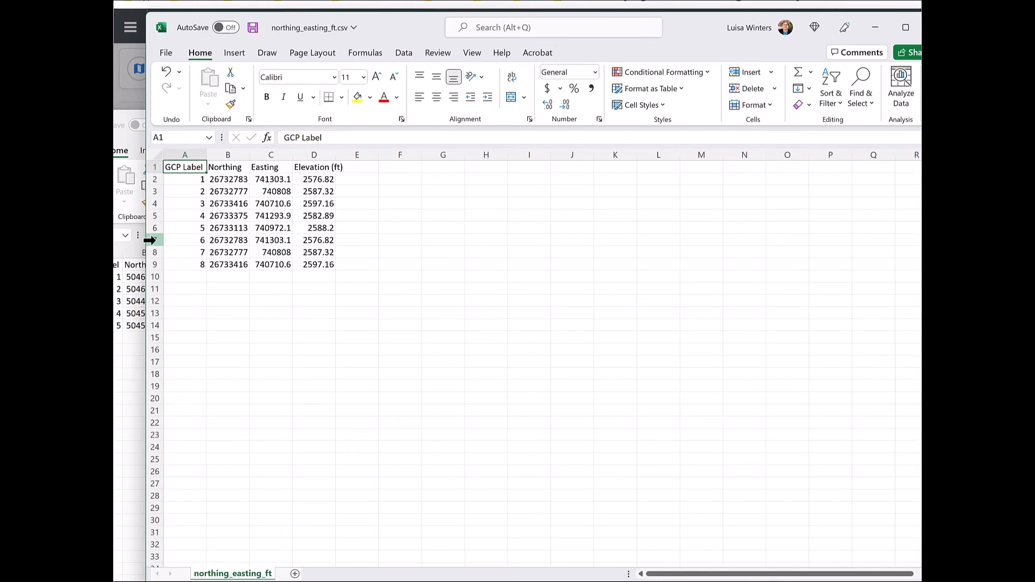
{"action": "left_click_drag", "start_coordinate": [149, 240], "coordinate": [139, 265]}
{"action": "key", "text": "Delete"}
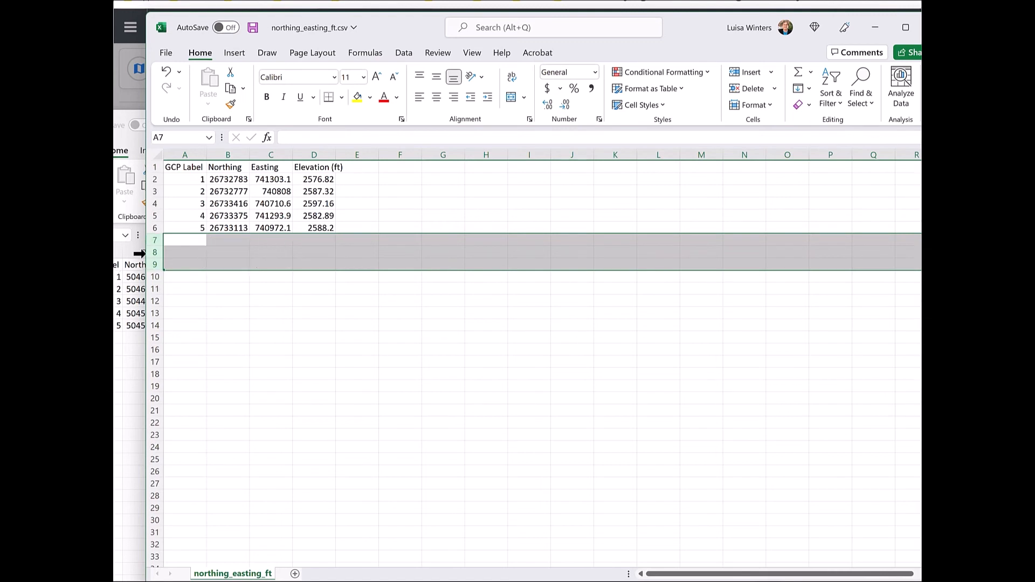
{"action": "left_click", "coordinate": [272, 335]}
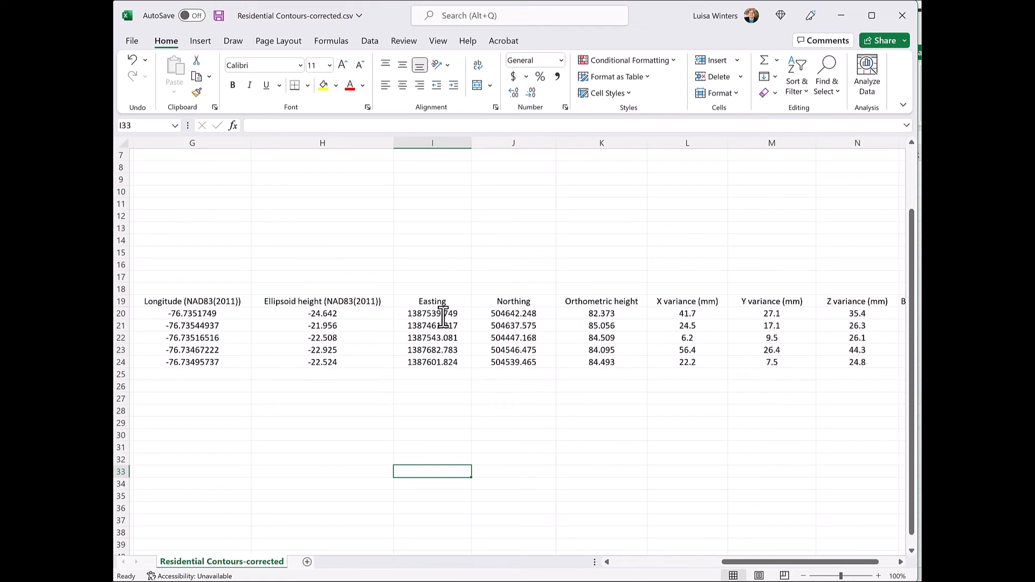
- Copy the five Easting values from Residential Contours-corrected.csv into cells C2:C6 of the northing_easting_ft.csv template
{"action": "left_click_drag", "start_coordinate": [443, 313], "coordinate": [444, 364]}
{"action": "key", "text": "ctrl+c"}
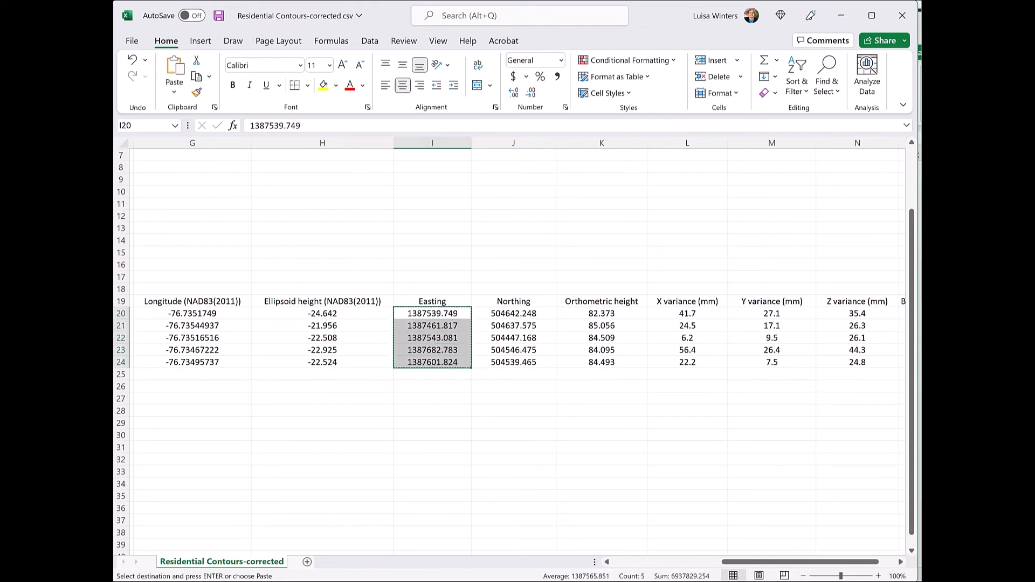
{"action": "left_click", "coordinate": [916, 534]}
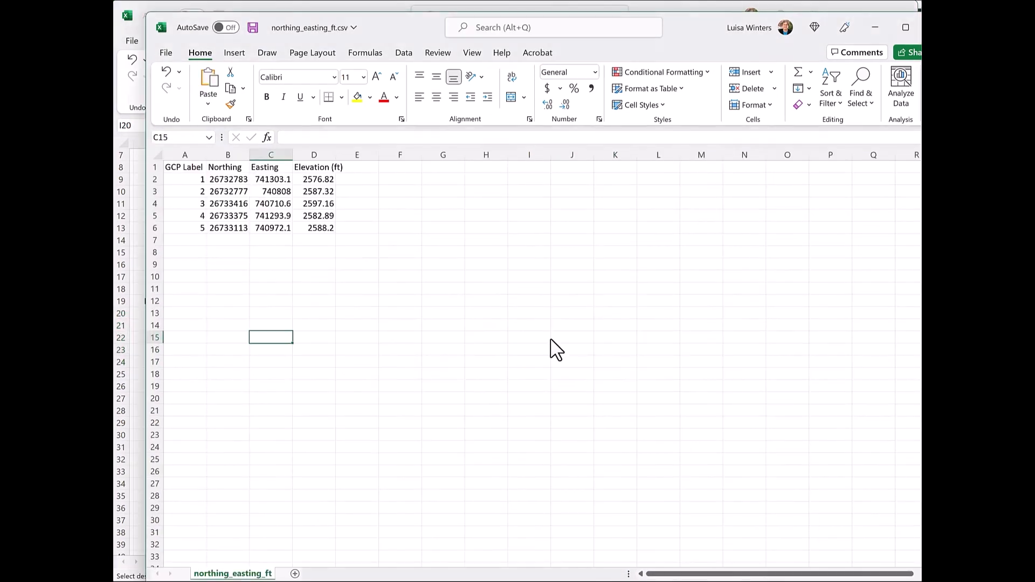
{"action": "left_click_drag", "start_coordinate": [269, 181], "coordinate": [277, 231]}
{"action": "key", "text": "ctrl+v"}
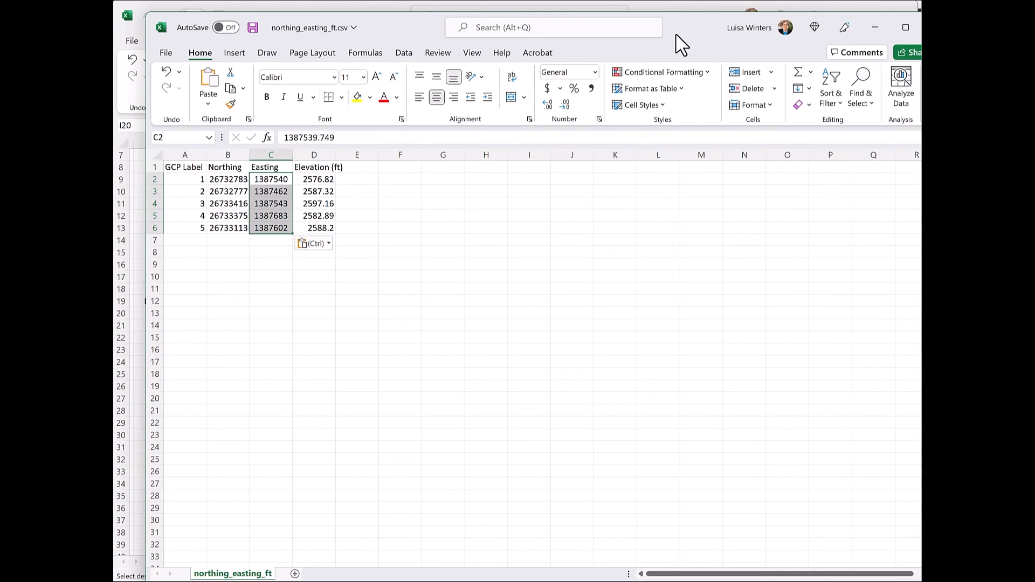
- Copy the five Northing values from Residential Contours-corrected.csv into cells B2:B6 of the northing_easting_ft.csv template
{"action": "left_click_drag", "start_coordinate": [680, 26], "coordinate": [659, 39]}
{"action": "left_click", "coordinate": [667, 18]}
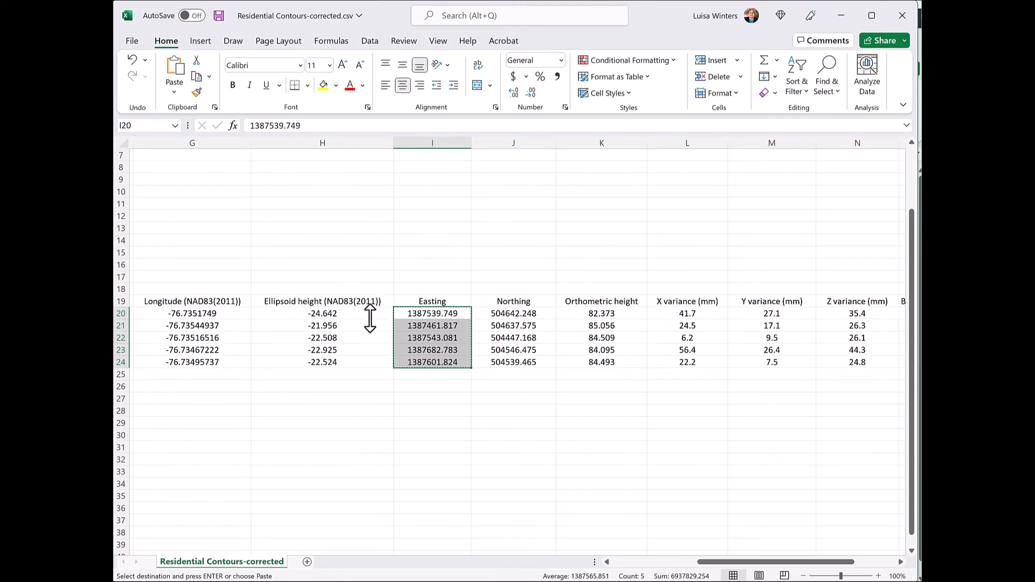
{"action": "left_click", "coordinate": [514, 314]}
{"action": "left_click_drag", "start_coordinate": [515, 330], "coordinate": [513, 374]}
{"action": "key", "text": "ctrl+c"}
{"action": "left_click", "coordinate": [903, 580]}
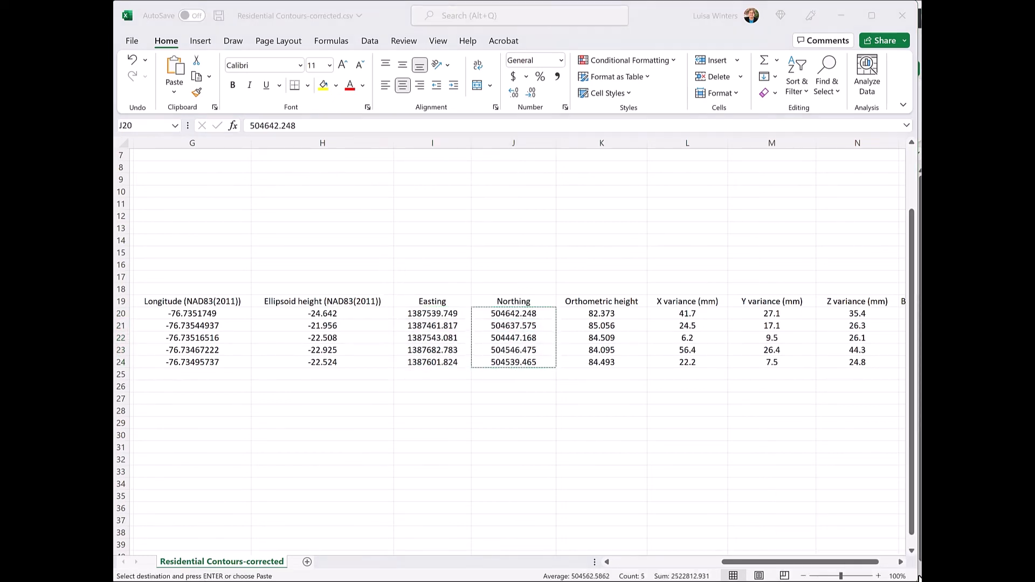
{"action": "left_click", "coordinate": [916, 539]}
{"action": "left_click_drag", "start_coordinate": [208, 197], "coordinate": [203, 249]}
{"action": "key", "text": "ctrl+v"}
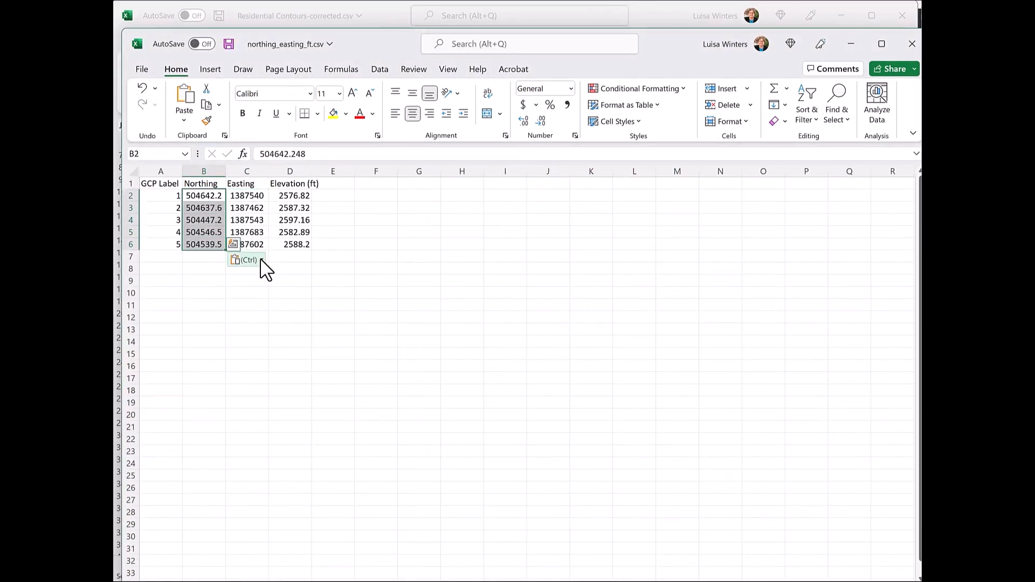
- Copy the five Orthometric height values from Residential Contours-corrected.csv into the template's Elevation (ft) cells D2:D6
{"action": "left_click", "coordinate": [672, 22]}
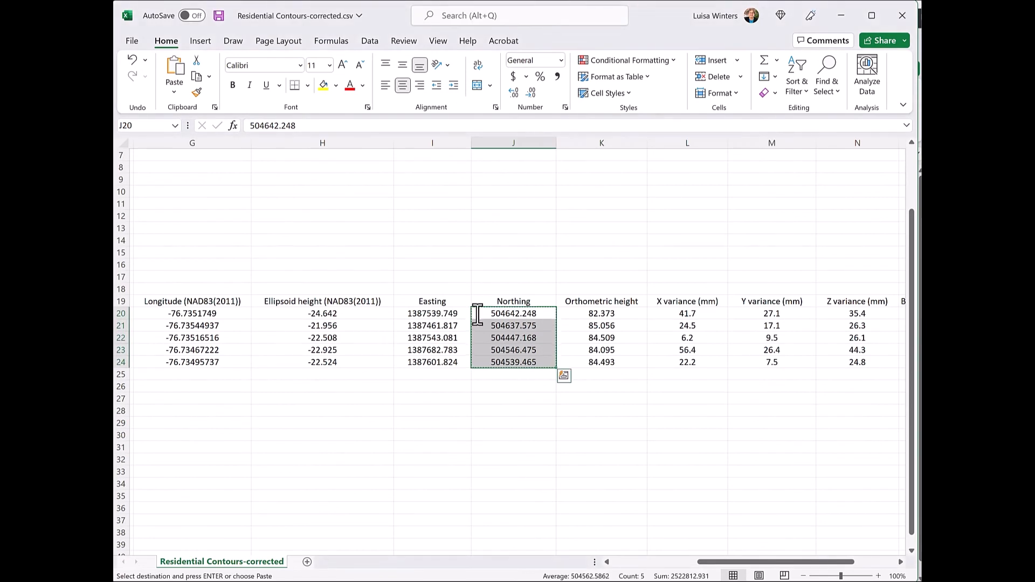
{"action": "left_click_drag", "start_coordinate": [602, 314], "coordinate": [603, 362]}
{"action": "key", "text": "ctrl+c"}
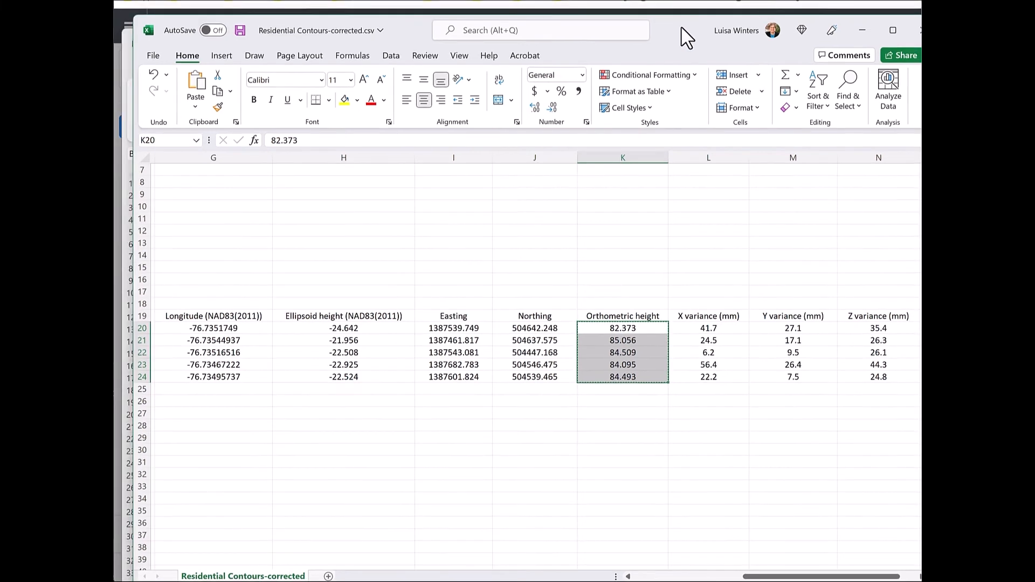
{"action": "left_click", "coordinate": [181, 71]}
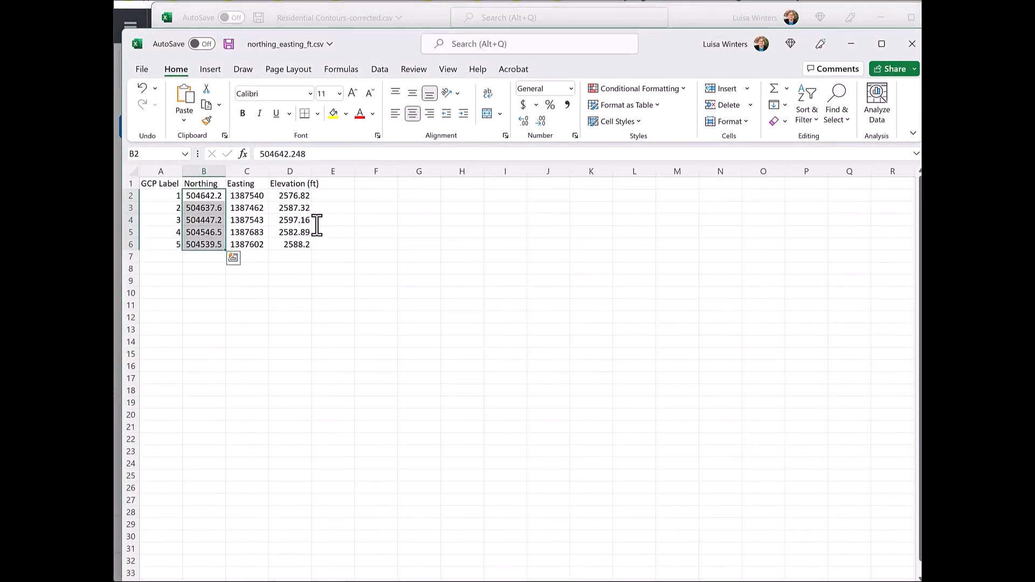
{"action": "left_click_drag", "start_coordinate": [291, 196], "coordinate": [297, 250]}
{"action": "key", "text": "ctrl+v"}
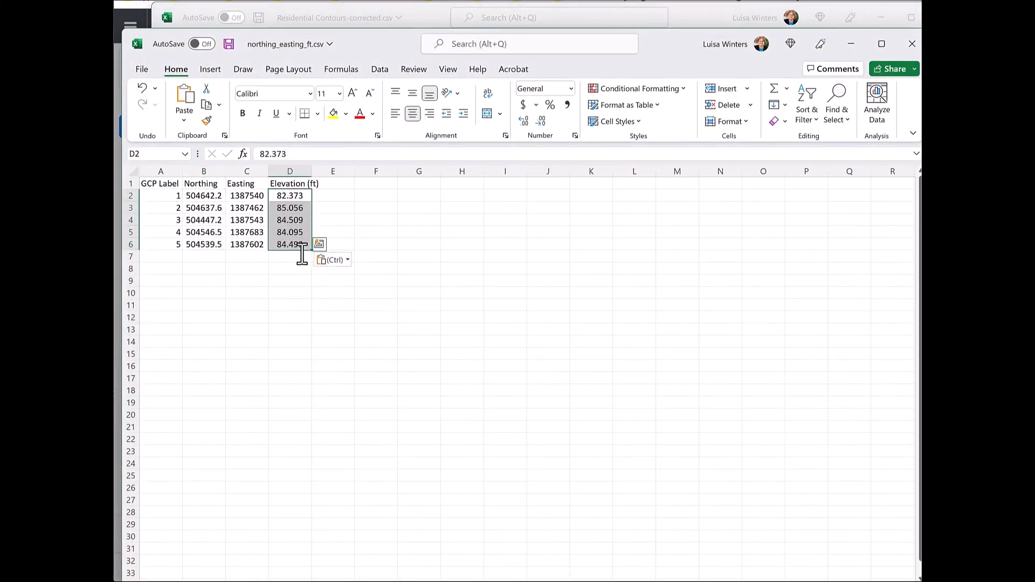
{"action": "left_click", "coordinate": [405, 341]}
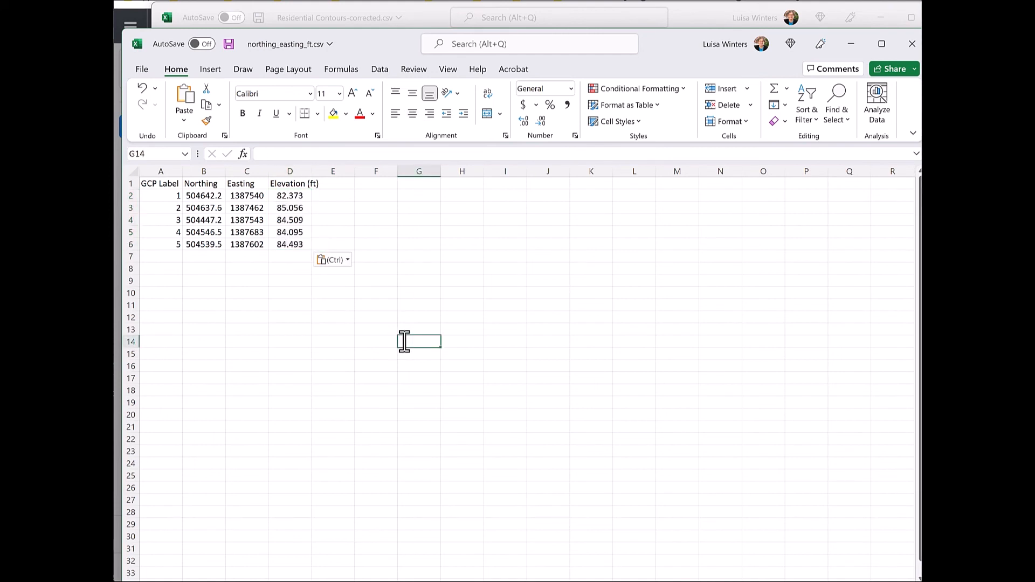
- Save the filled template as GCP - Residential Contours.csv in the Propeller podcast folder, replacing the existing file
{"action": "left_click", "coordinate": [142, 72]}
{"action": "left_click", "coordinate": [170, 240]}
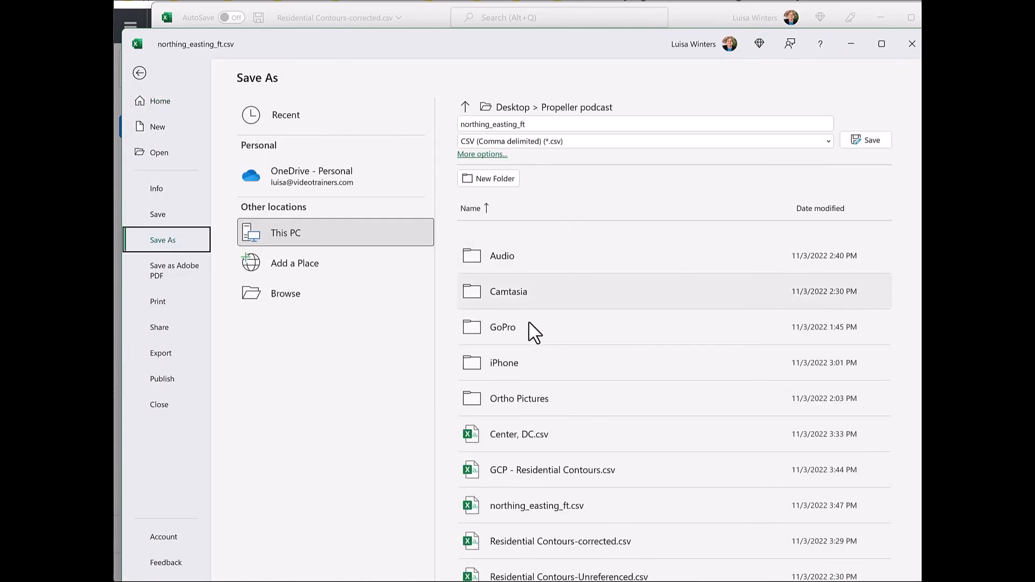
{"action": "left_click", "coordinate": [644, 469]}
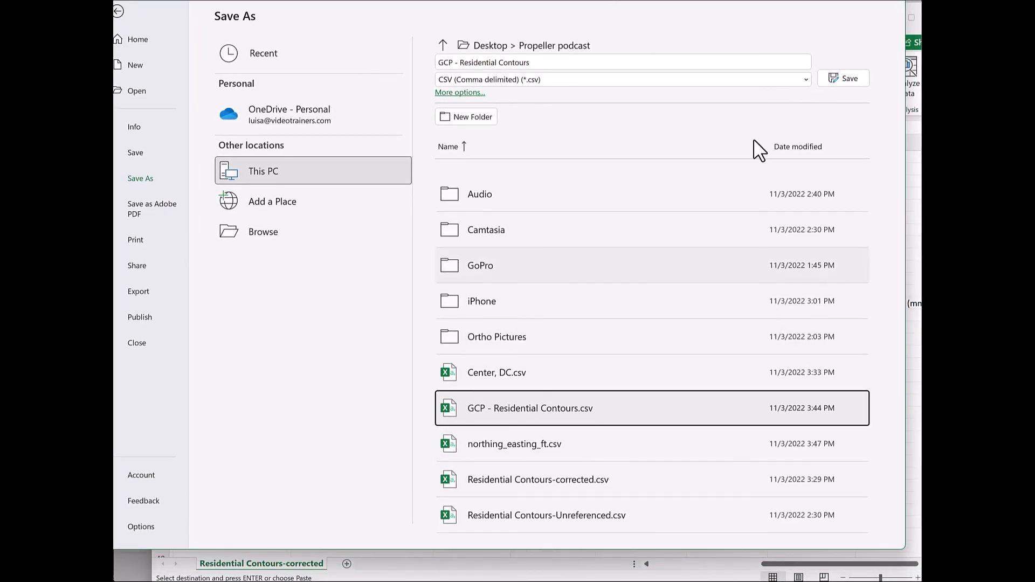
{"action": "left_click", "coordinate": [850, 80]}
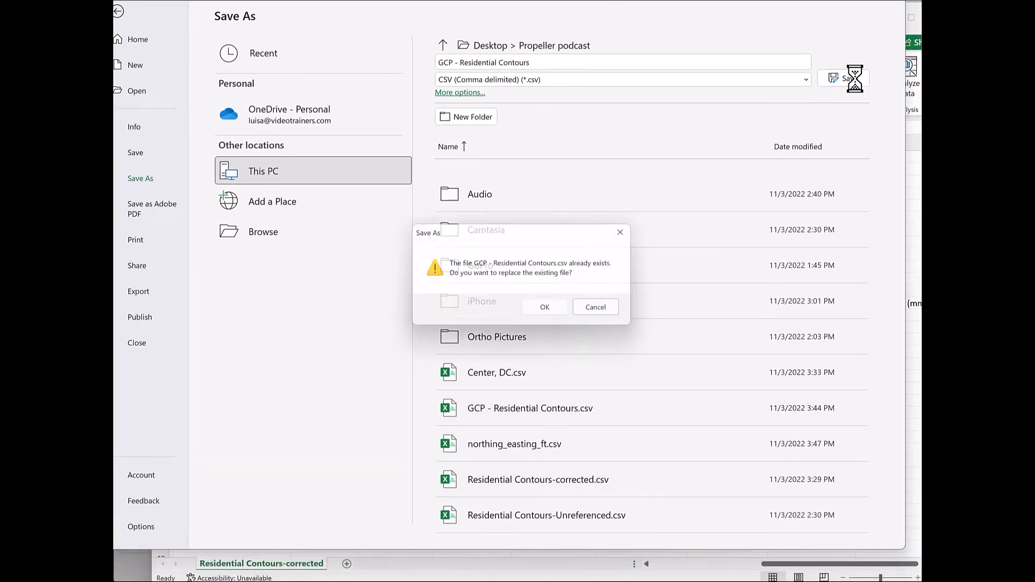
{"action": "left_click", "coordinate": [547, 308]}
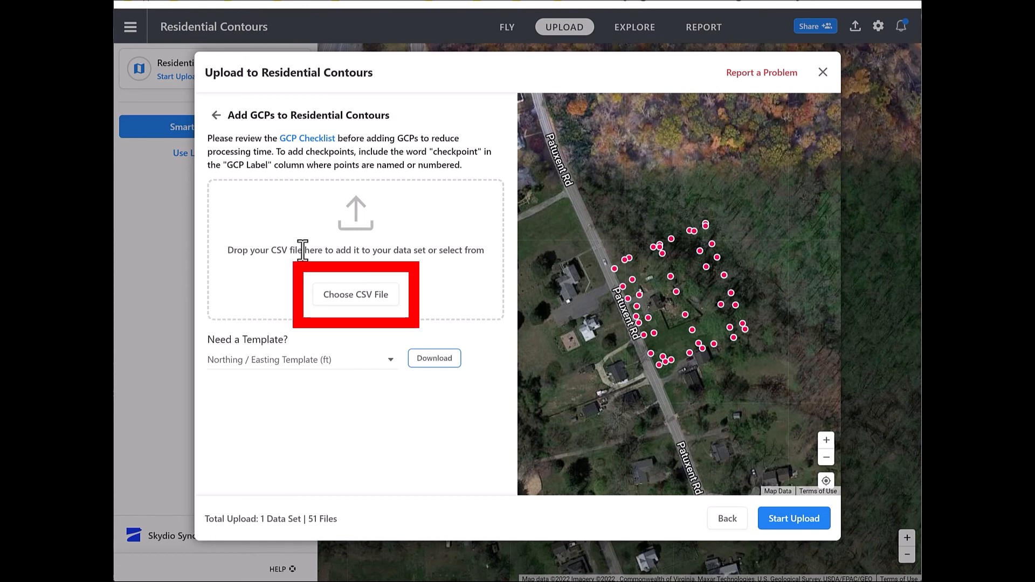
- Back in the Residential Contours upload, add GCP - Residential Contours.csv as the data set's GCP file
{"action": "left_click", "coordinate": [369, 308]}
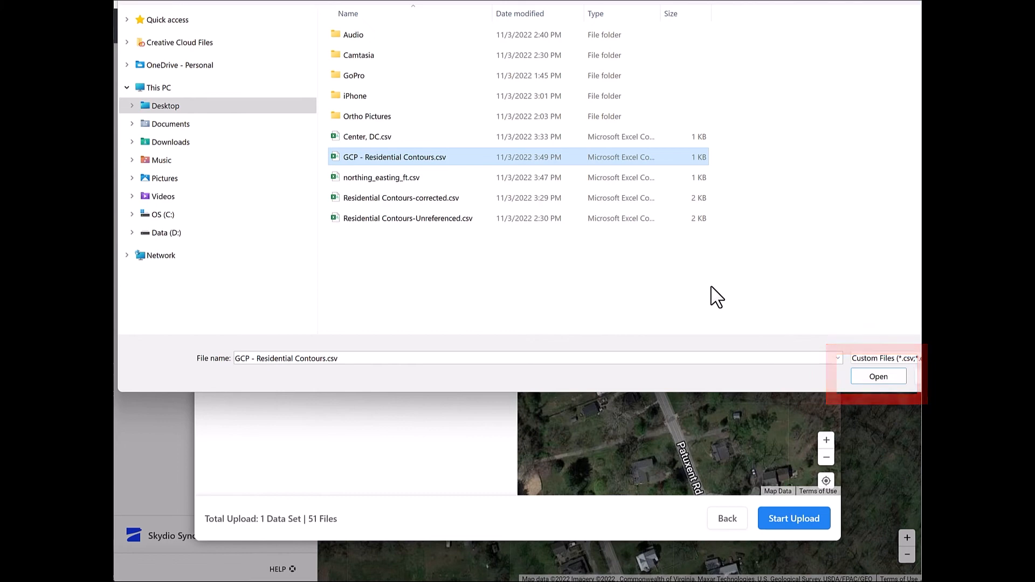
{"action": "left_click", "coordinate": [879, 376]}
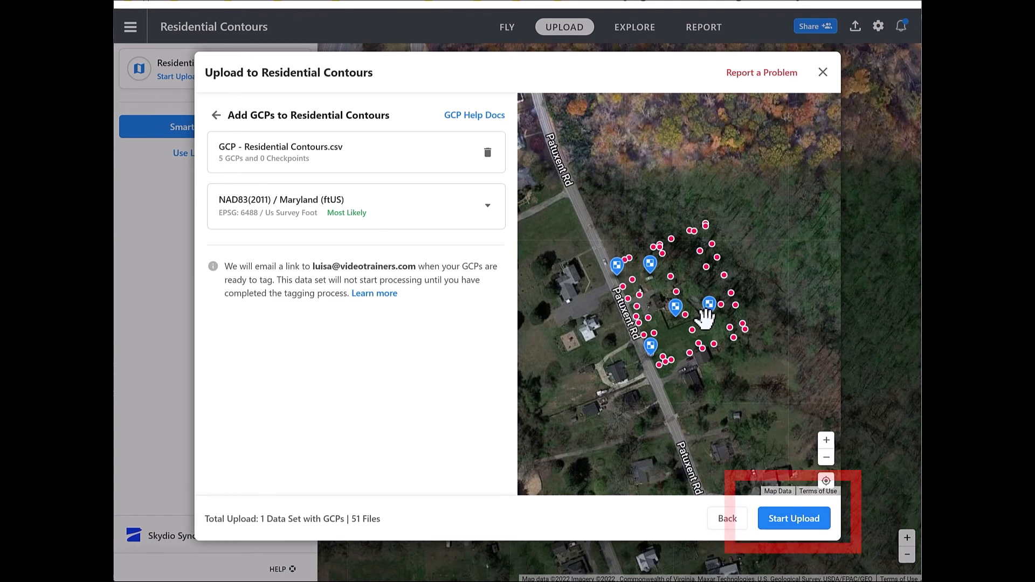
- Start uploading the Residential Contours data set with its GCPs, and open its GCP tagging
{"action": "left_click", "coordinate": [793, 519]}
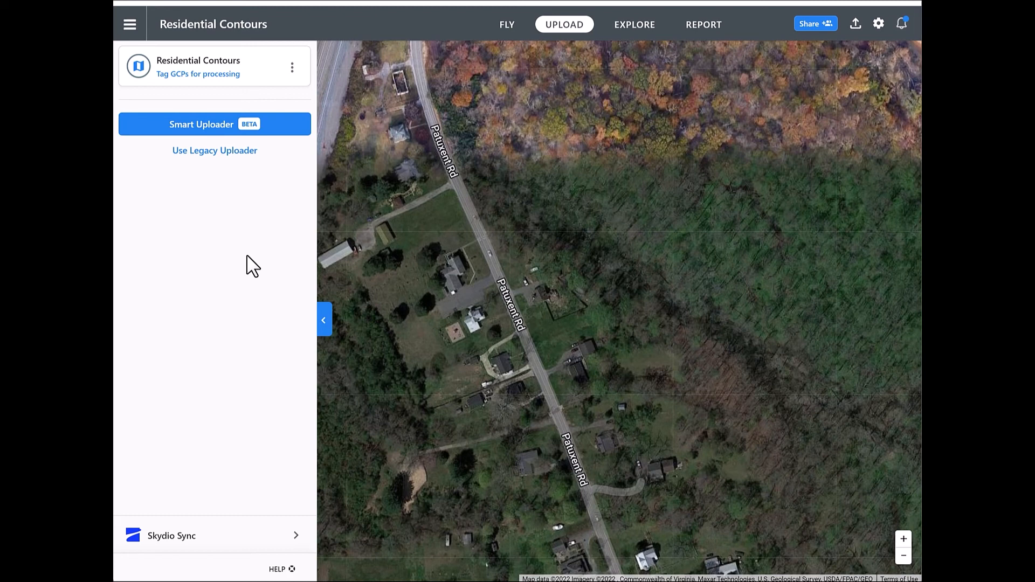
{"action": "left_click", "coordinate": [196, 74]}
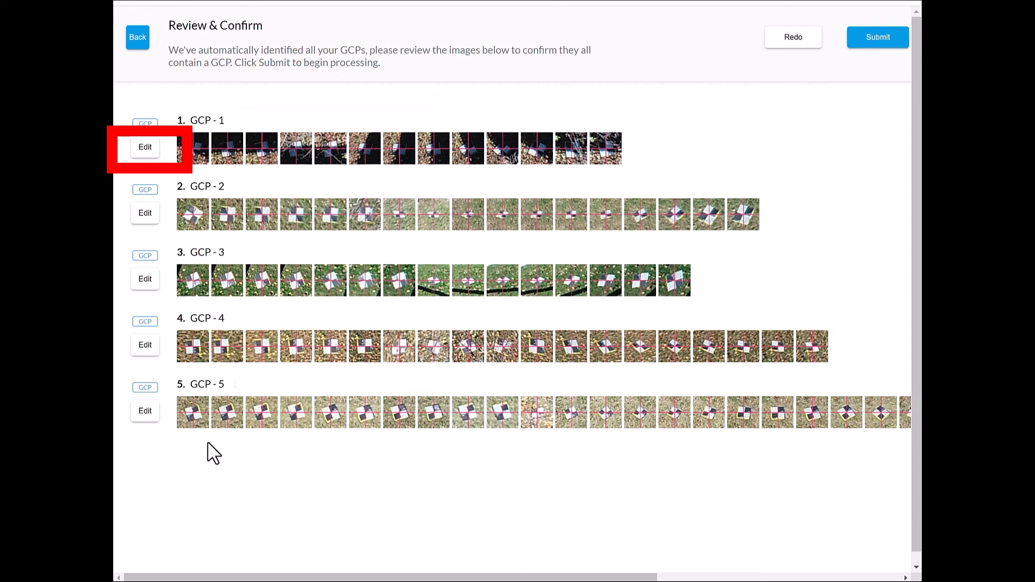
- Open GCP-1 for editing and realign its marker to the target's center in the first and second images
{"action": "left_click", "coordinate": [145, 149]}
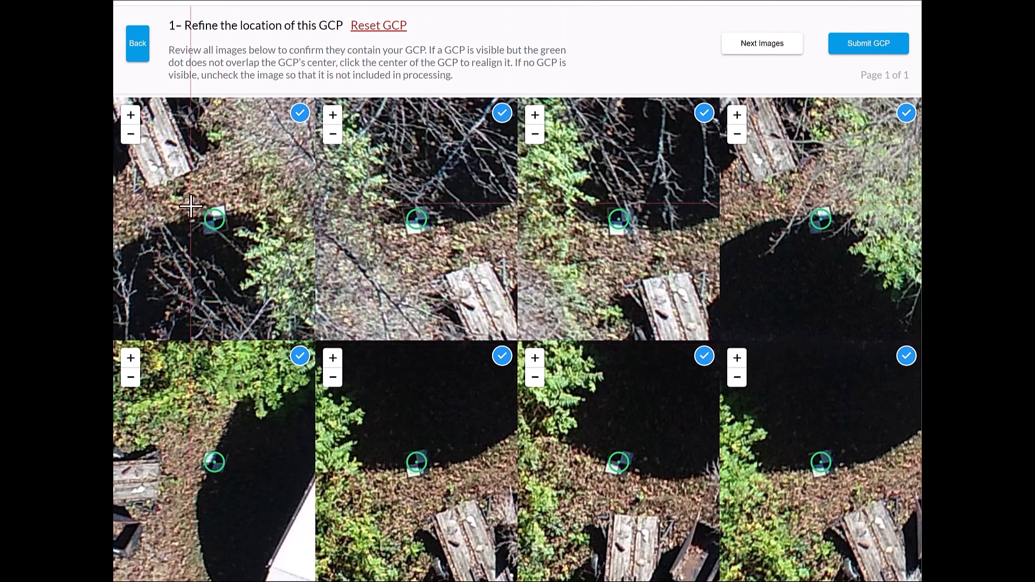
{"action": "scroll", "coordinate": [208, 225], "scroll_direction": "up", "scroll_amount": 5}
{"action": "left_click_drag", "start_coordinate": [264, 154], "coordinate": [177, 281]}
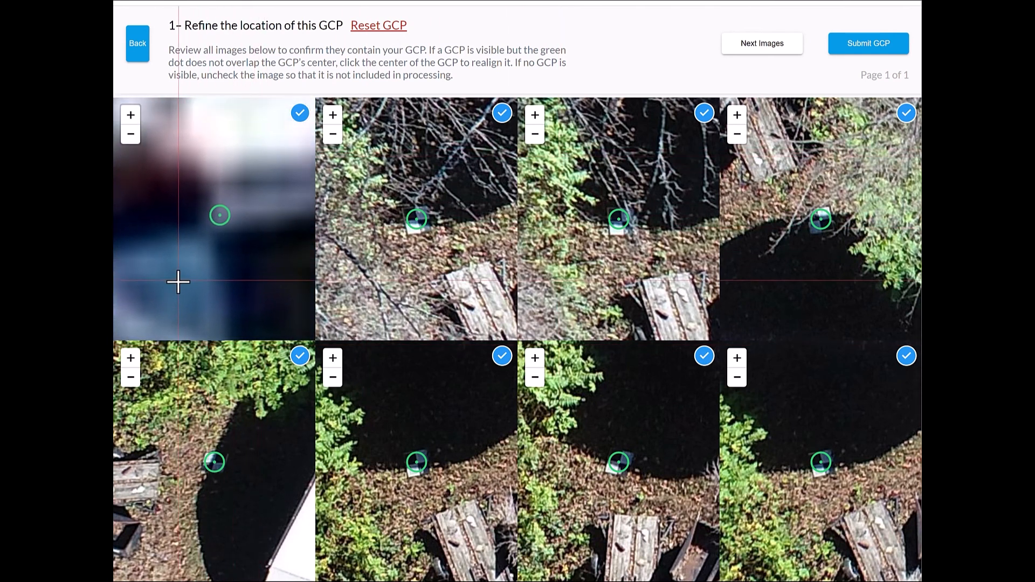
{"action": "left_click", "coordinate": [214, 219]}
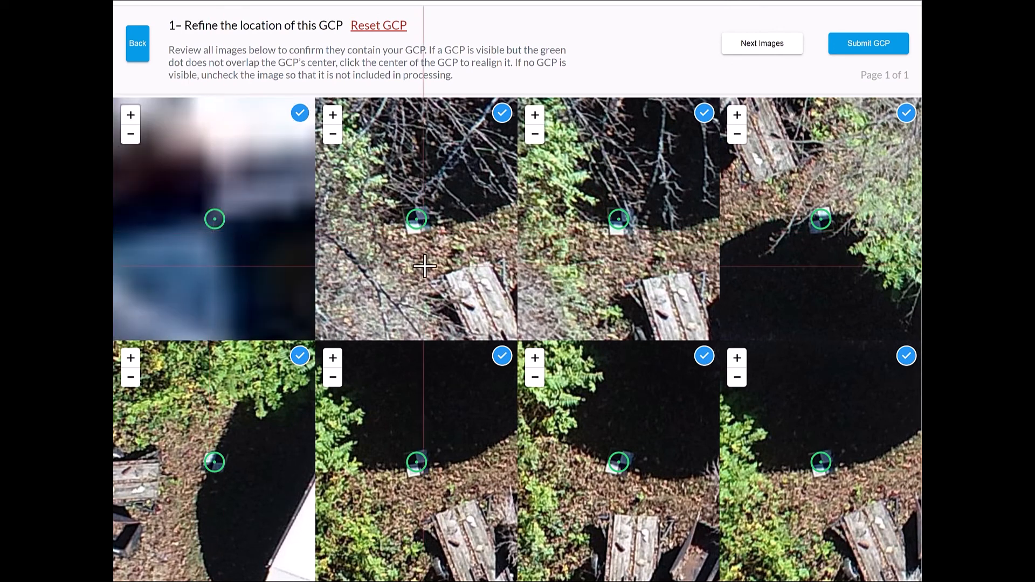
{"action": "scroll", "coordinate": [425, 232], "scroll_direction": "up", "scroll_amount": 5}
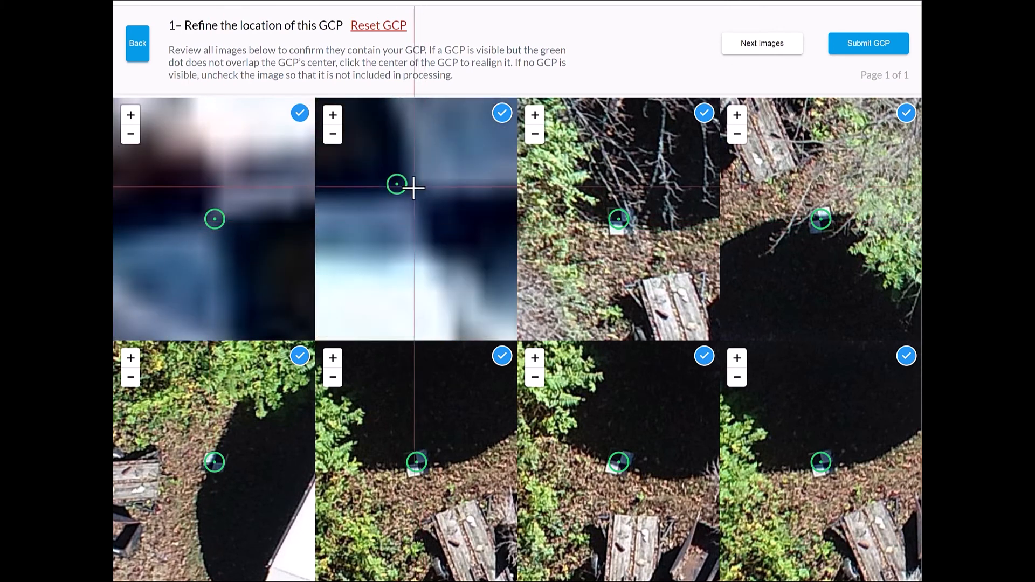
{"action": "left_click", "coordinate": [413, 190]}
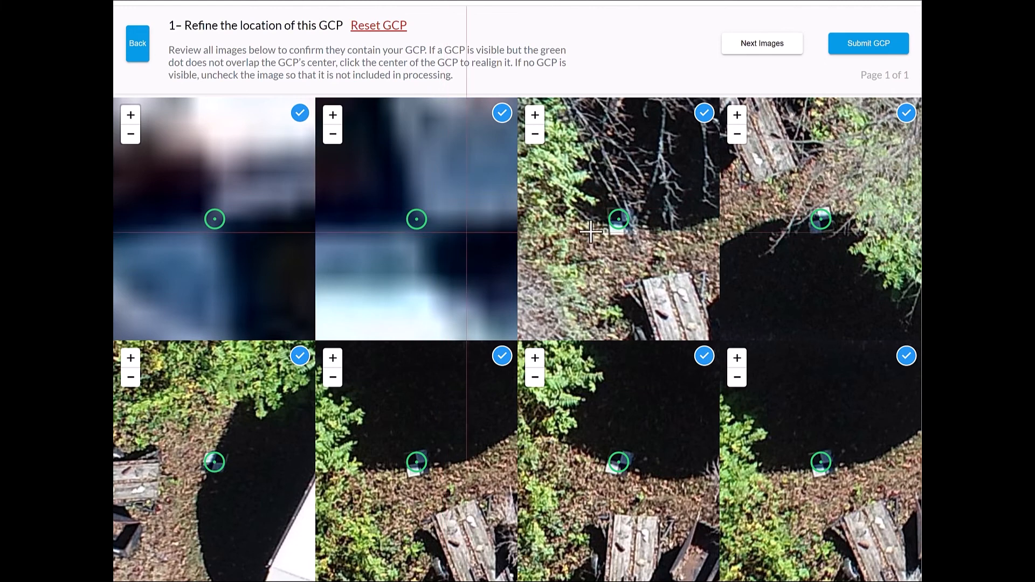
- Realign the GCP-1 marker to the target's center in the third and fourth images of page 1
{"action": "scroll", "coordinate": [624, 230], "scroll_direction": "up", "scroll_amount": 5}
{"action": "scroll", "coordinate": [624, 230], "scroll_direction": "up", "scroll_amount": 3}
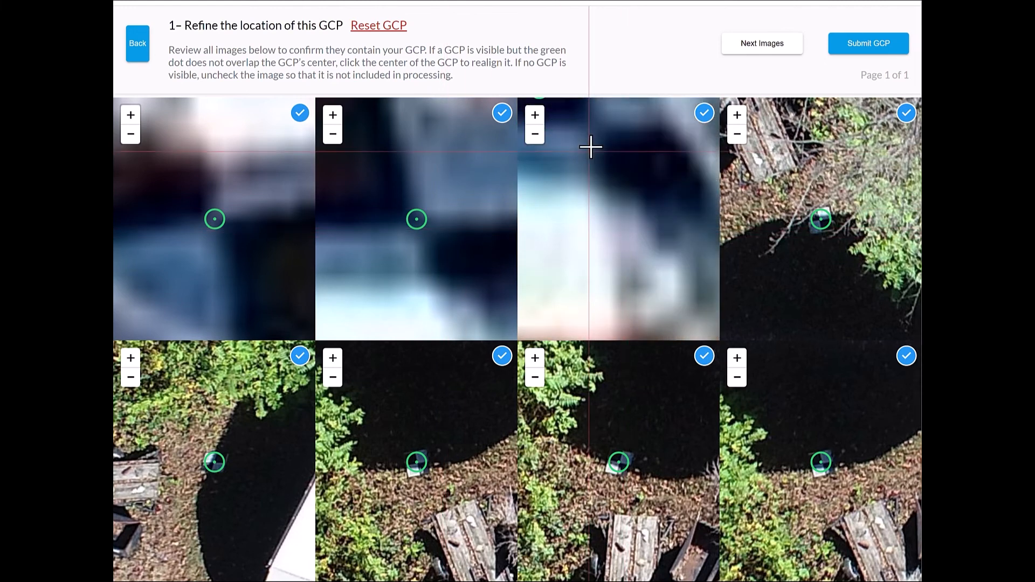
{"action": "left_click", "coordinate": [594, 128]}
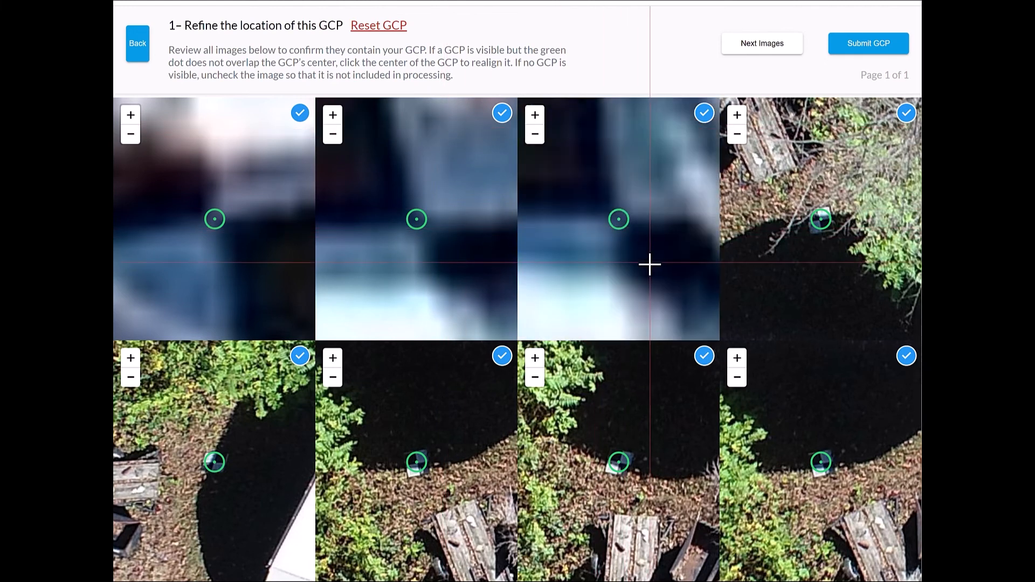
{"action": "scroll", "coordinate": [823, 222], "scroll_direction": "up", "scroll_amount": 8}
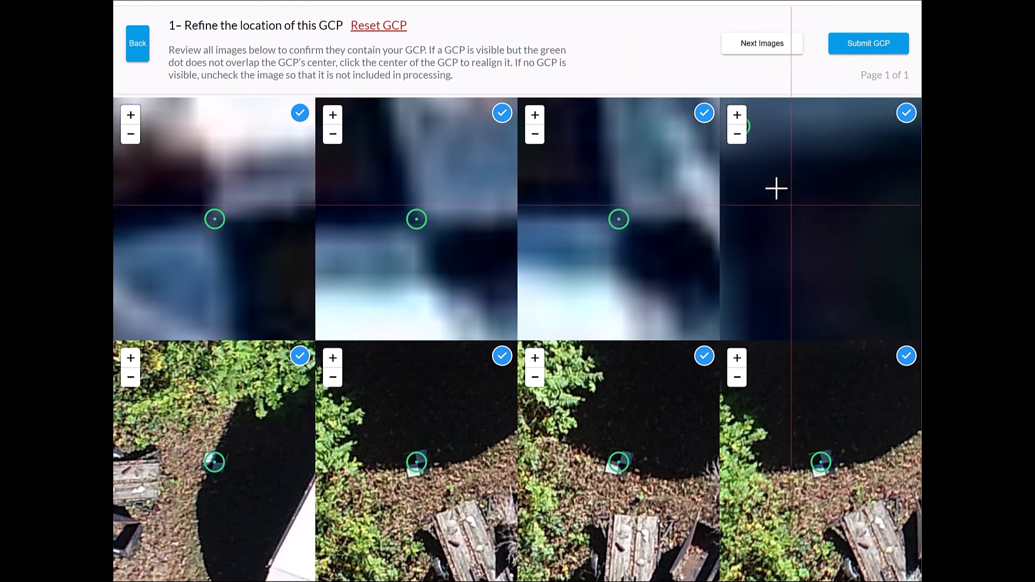
{"action": "left_click_drag", "start_coordinate": [877, 339], "coordinate": [890, 289]}
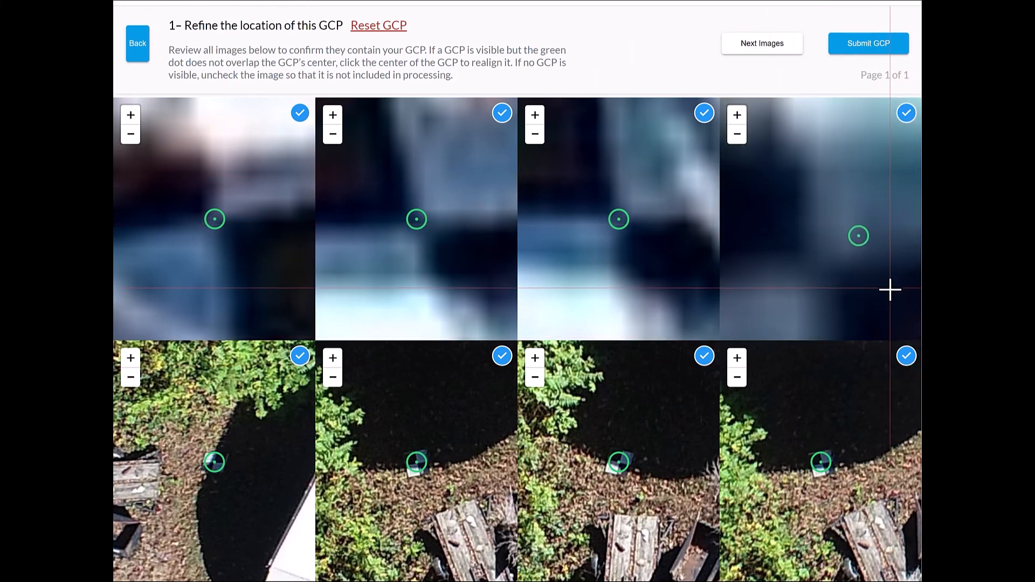
{"action": "left_click", "coordinate": [811, 270]}
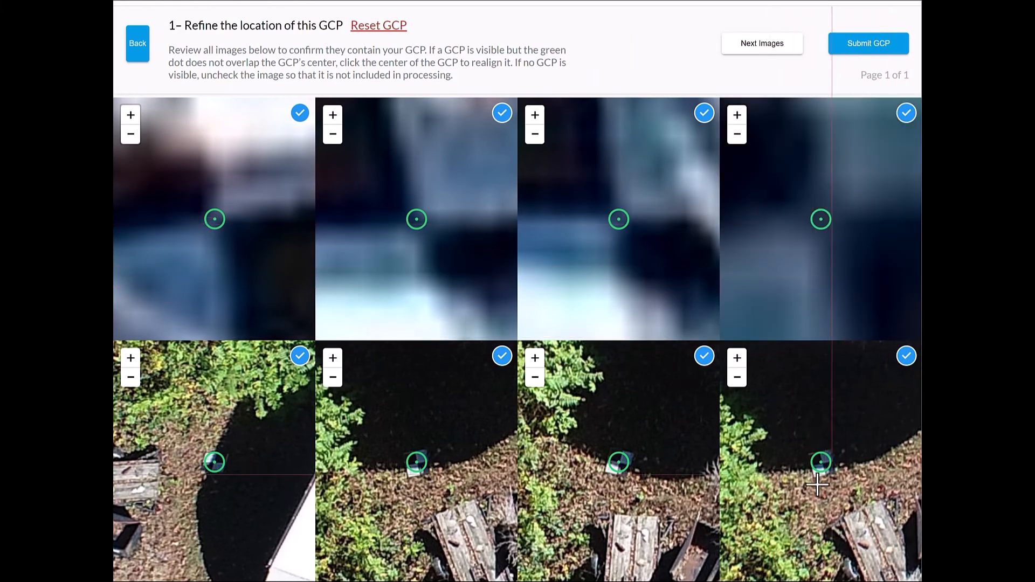
- Realign the GCP-1 marker to the target's center in the eighth and seventh images of page 1
{"action": "scroll", "coordinate": [825, 480], "scroll_direction": "up", "scroll_amount": 4}
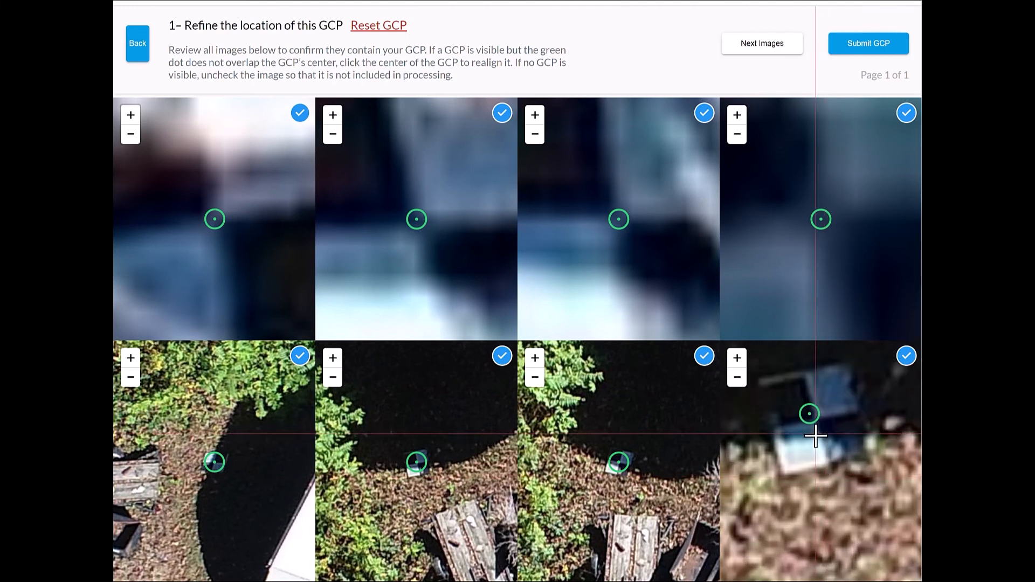
{"action": "scroll", "coordinate": [813, 435], "scroll_direction": "up", "scroll_amount": 4}
{"action": "left_click_drag", "start_coordinate": [826, 391], "coordinate": [829, 579]}
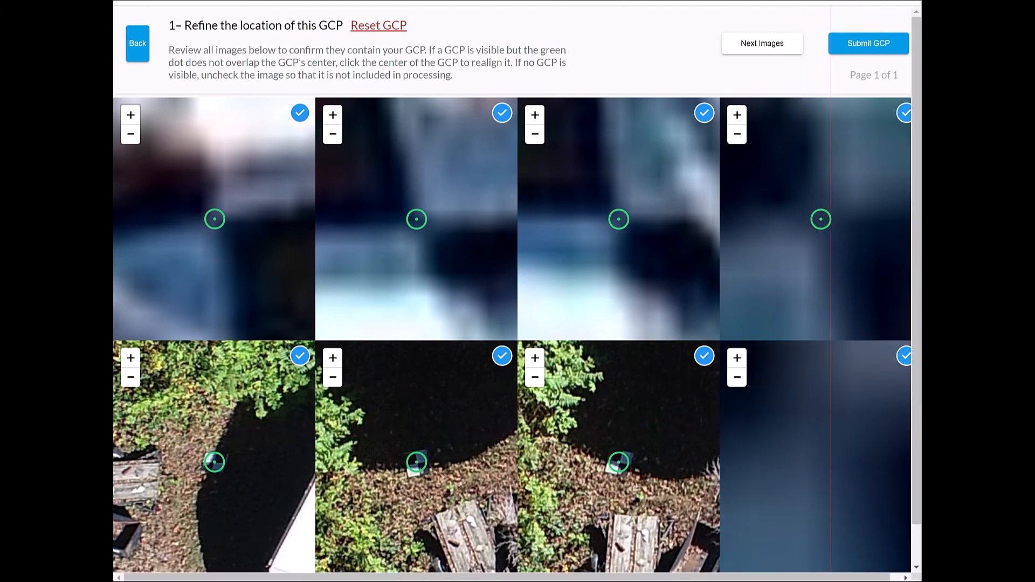
{"action": "left_click_drag", "start_coordinate": [832, 448], "coordinate": [828, 491]}
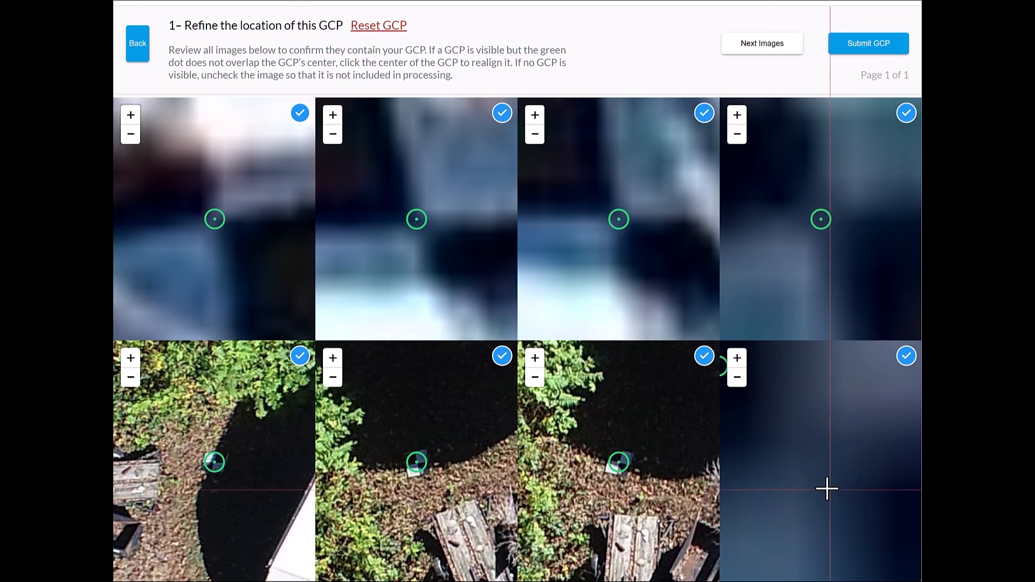
{"action": "left_click", "coordinate": [821, 478]}
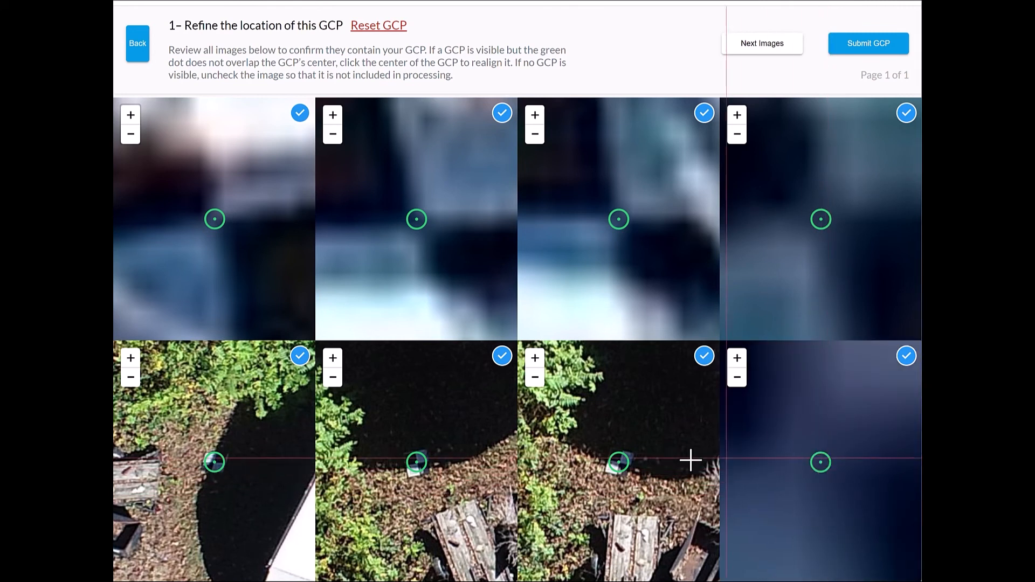
{"action": "scroll", "coordinate": [619, 464], "scroll_direction": "up", "scroll_amount": 2}
{"action": "scroll", "coordinate": [619, 464], "scroll_direction": "up", "scroll_amount": 3}
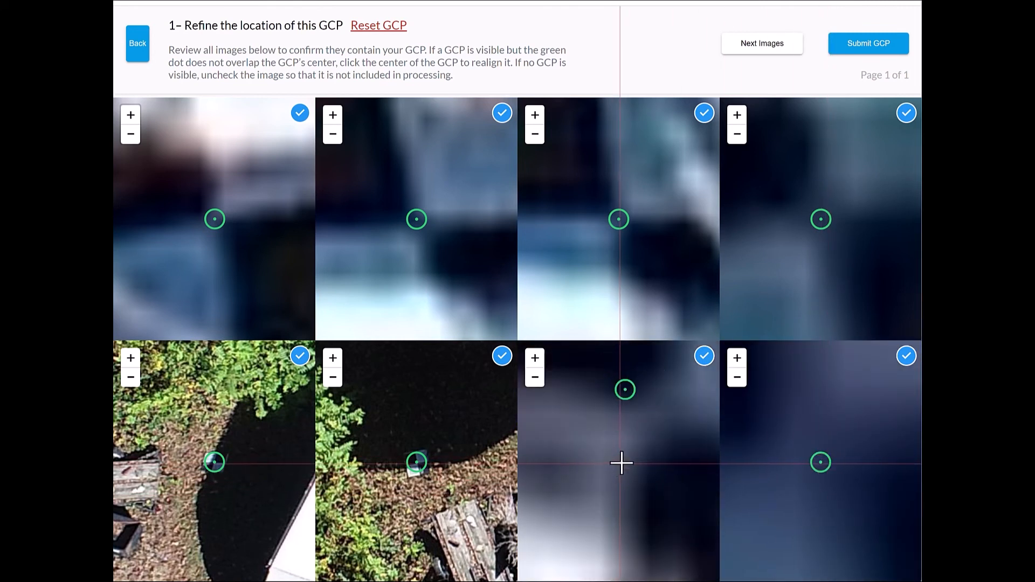
{"action": "left_click", "coordinate": [659, 417]}
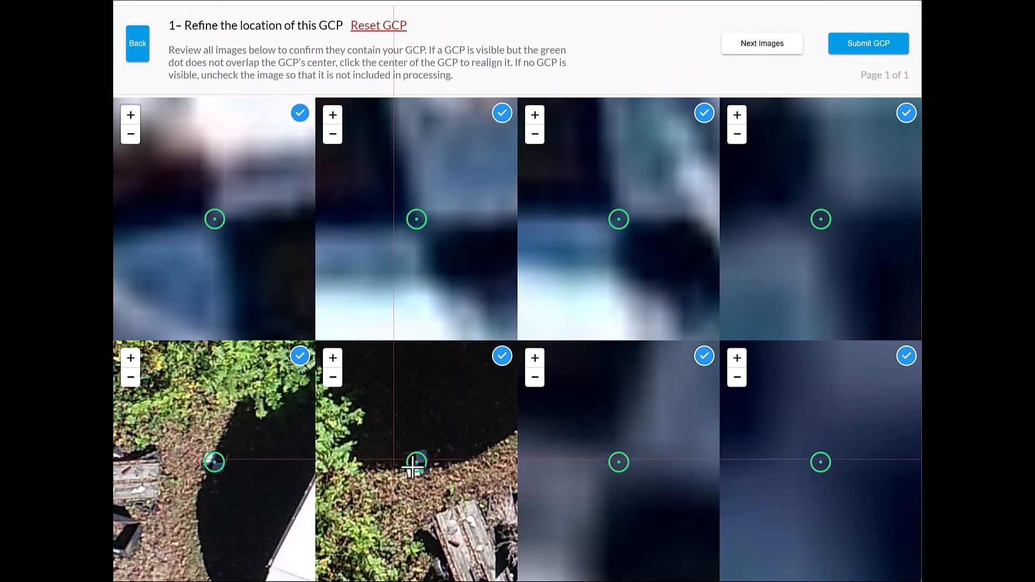
- Realign the GCP-1 marker to the target's center in the sixth and fifth images of page 1
{"action": "scroll", "coordinate": [416, 465], "scroll_direction": "up", "scroll_amount": 4}
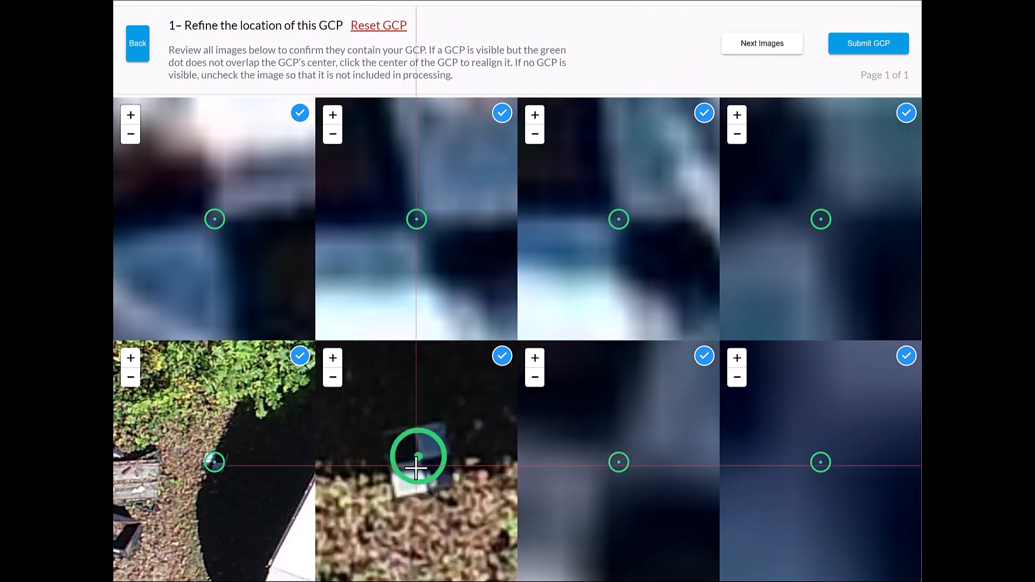
{"action": "left_click", "coordinate": [445, 427]}
{"action": "scroll", "coordinate": [201, 463], "scroll_direction": "up", "scroll_amount": 4}
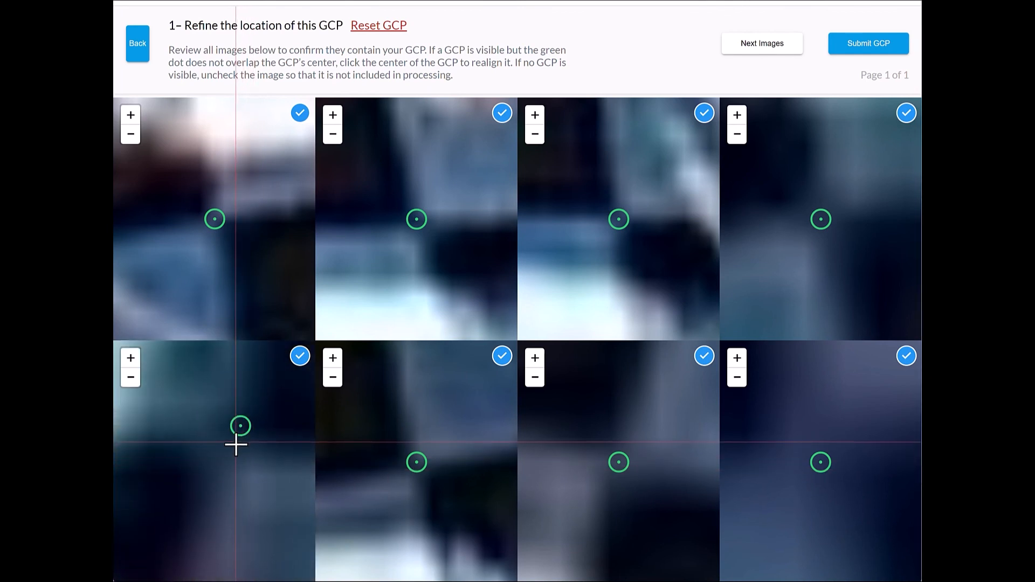
{"action": "left_click", "coordinate": [236, 443]}
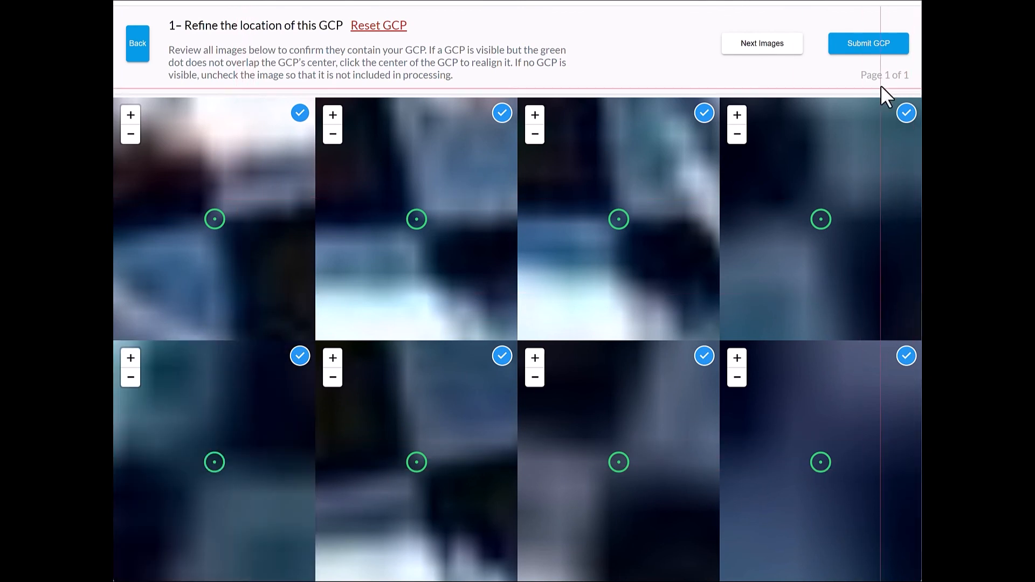
- Go to GCP-1's second page of images and realign the marker to the target's center in its first two images
{"action": "left_click", "coordinate": [771, 49]}
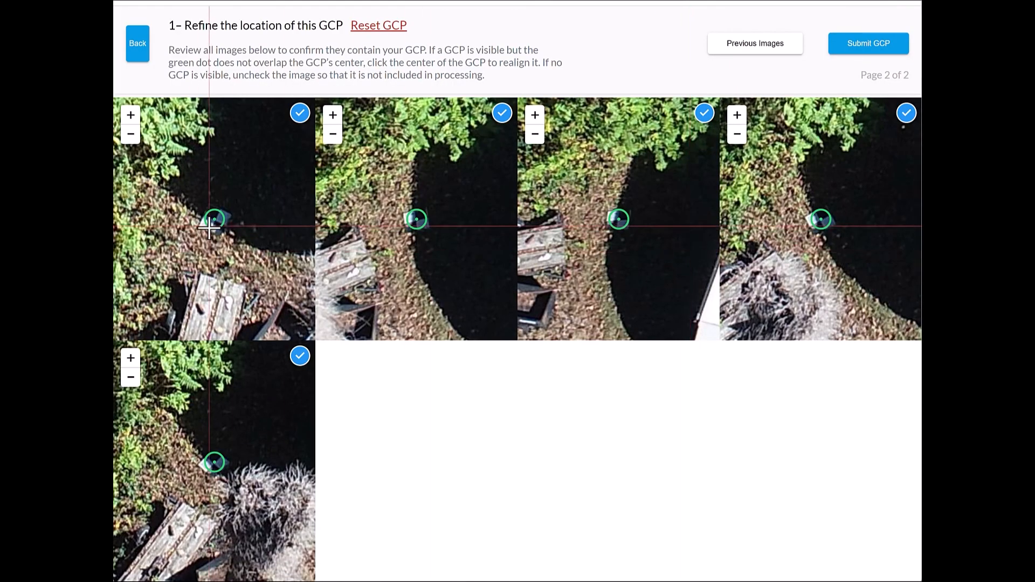
{"action": "scroll", "coordinate": [209, 227], "scroll_direction": "up", "scroll_amount": 3}
{"action": "scroll", "coordinate": [242, 210], "scroll_direction": "up", "scroll_amount": 3}
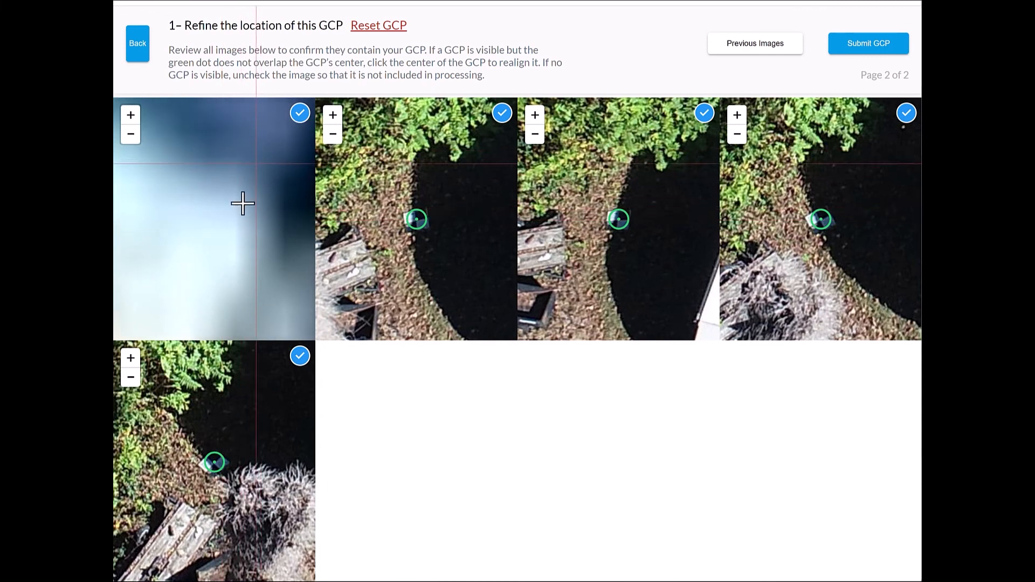
{"action": "left_click", "coordinate": [237, 211]}
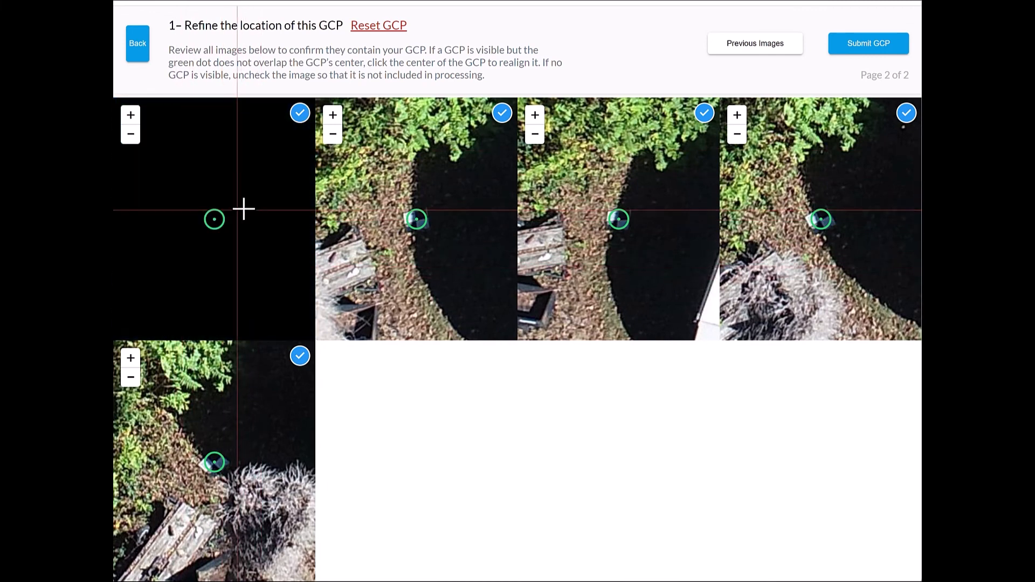
{"action": "scroll", "coordinate": [415, 224], "scroll_direction": "up", "scroll_amount": 5}
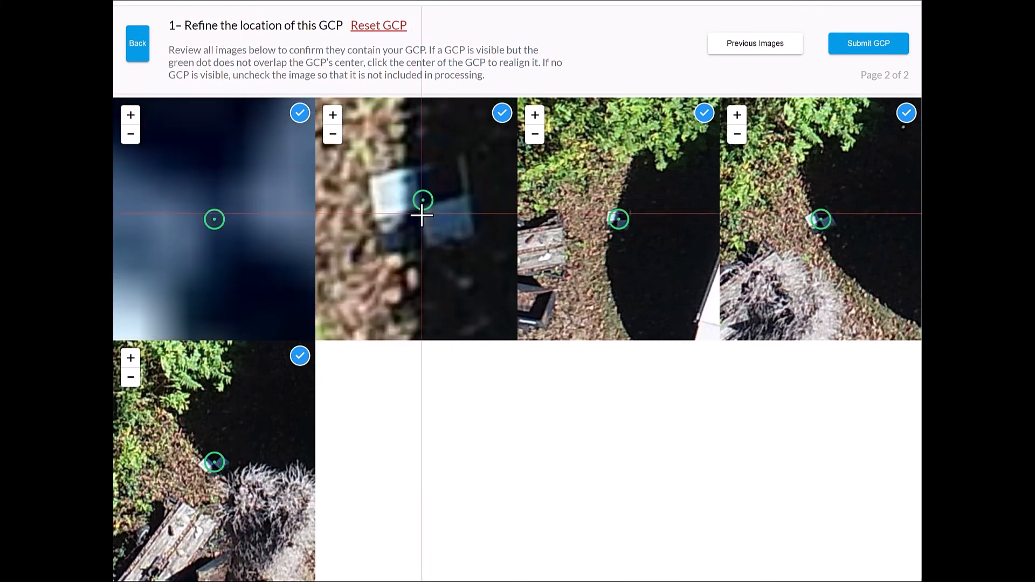
{"action": "left_click_drag", "start_coordinate": [424, 199], "coordinate": [415, 216]}
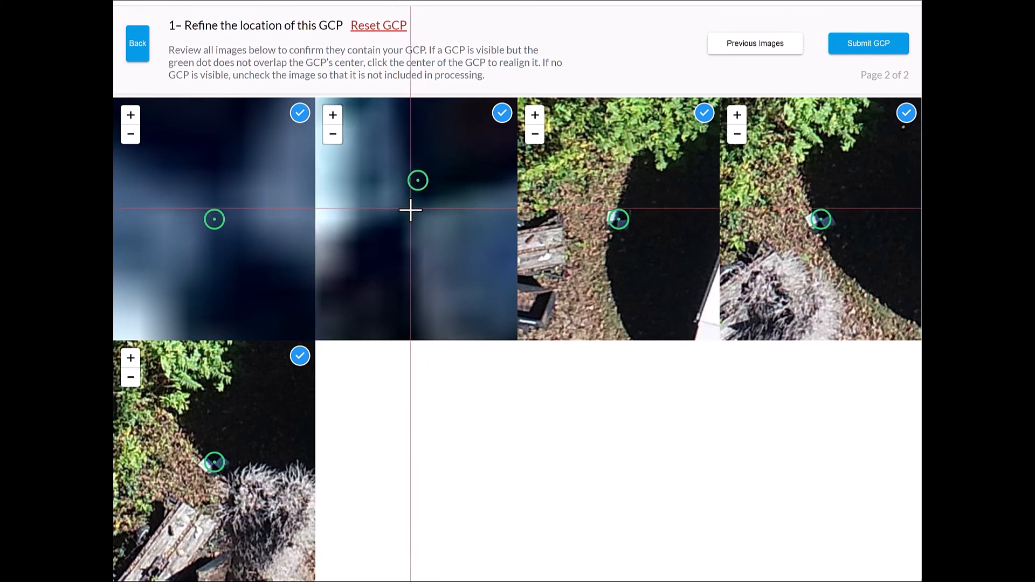
{"action": "left_click", "coordinate": [410, 210]}
- Realign the GCP-1 marker to the target's center in the third and fourth images of page 2
{"action": "scroll", "coordinate": [625, 221], "scroll_direction": "up", "scroll_amount": 5}
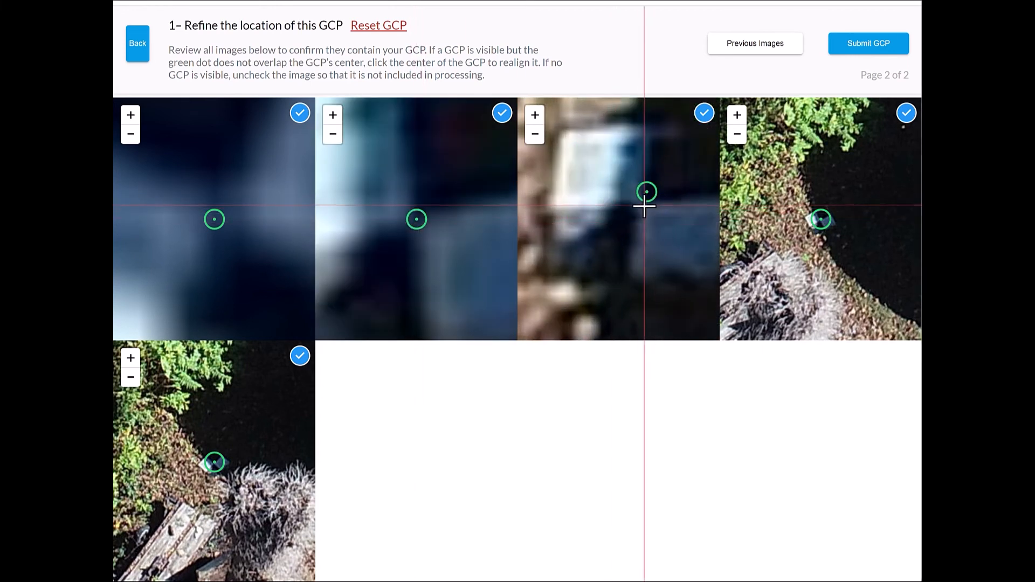
{"action": "left_click", "coordinate": [640, 204]}
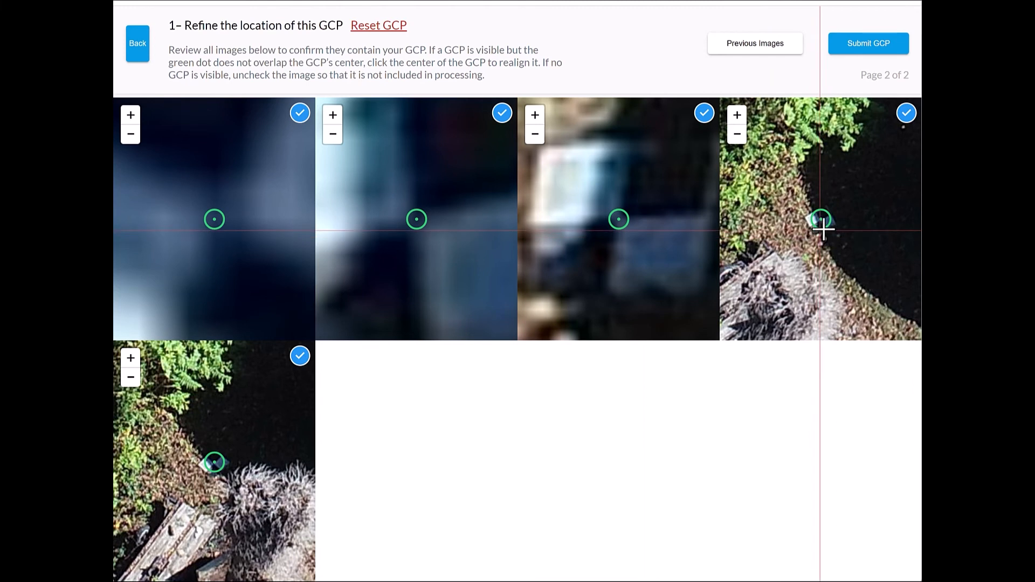
{"action": "scroll", "coordinate": [822, 229], "scroll_direction": "up", "scroll_amount": 5}
{"action": "left_click", "coordinate": [814, 167]}
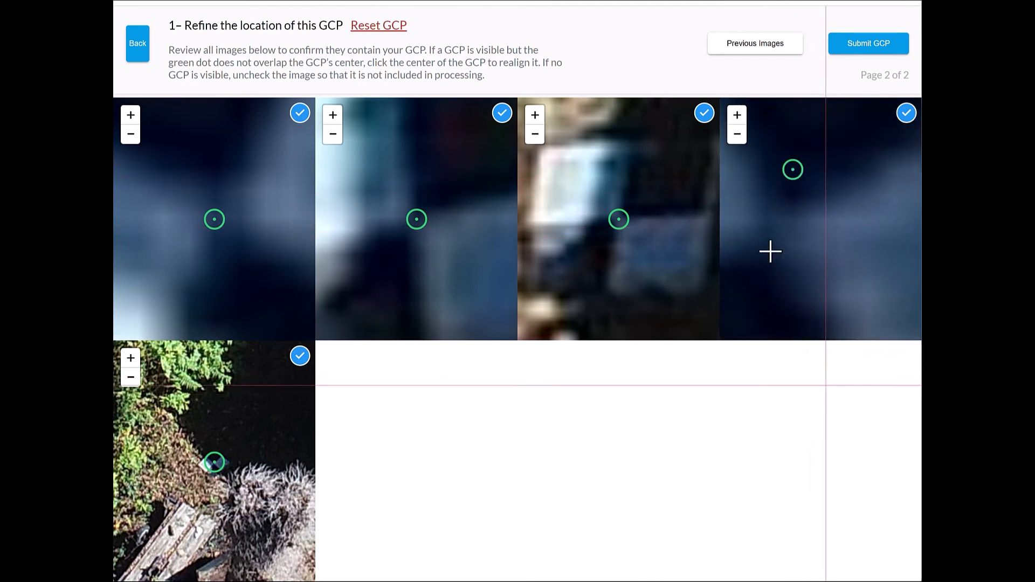
{"action": "left_click", "coordinate": [771, 230]}
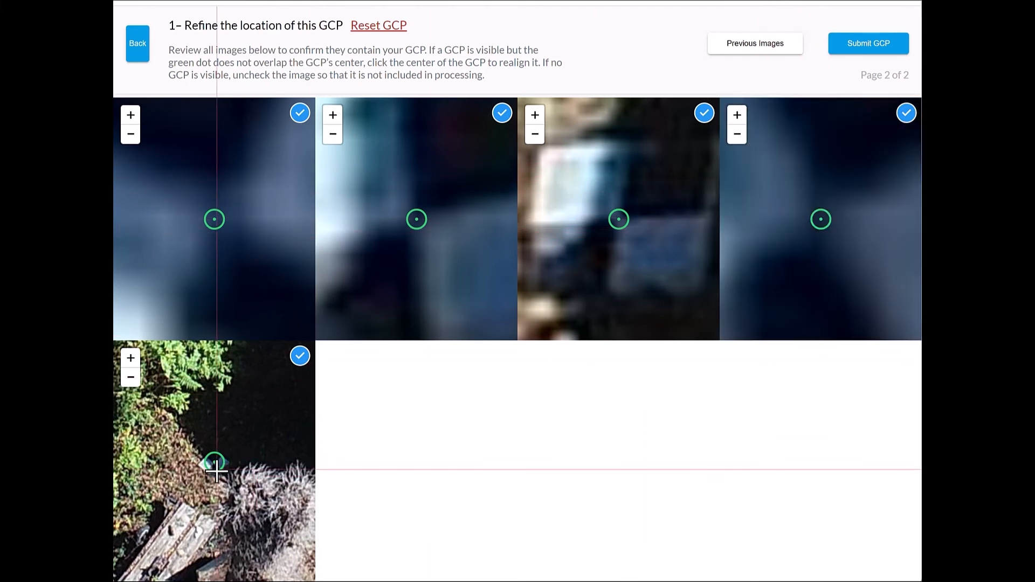
- Realign the marker in the fifth image of page 2, and submit GCP-1 after returning to its first page of images
{"action": "scroll", "coordinate": [214, 471], "scroll_direction": "up", "scroll_amount": 5}
{"action": "left_click_drag", "start_coordinate": [189, 399], "coordinate": [269, 543]}
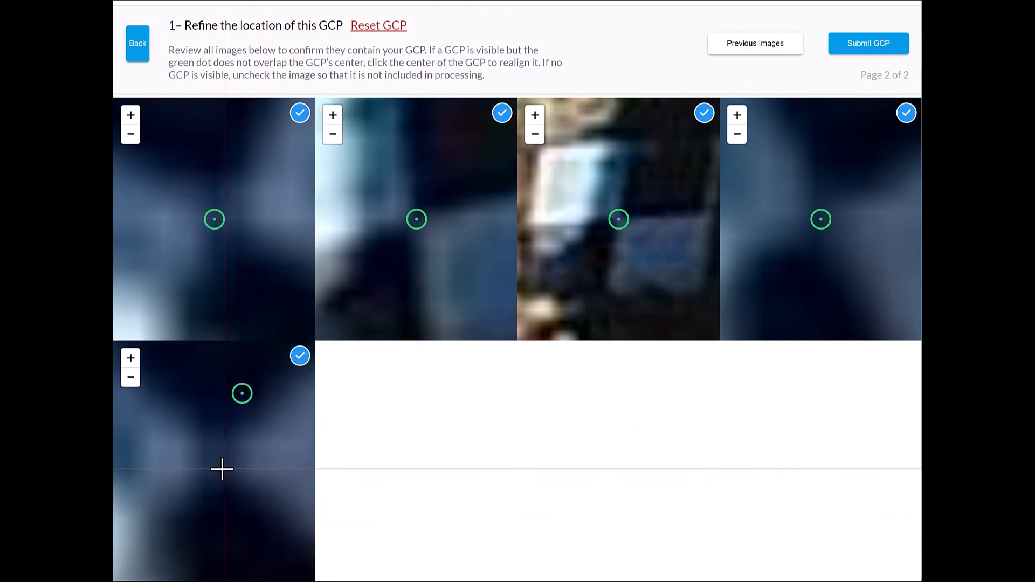
{"action": "left_click", "coordinate": [218, 463]}
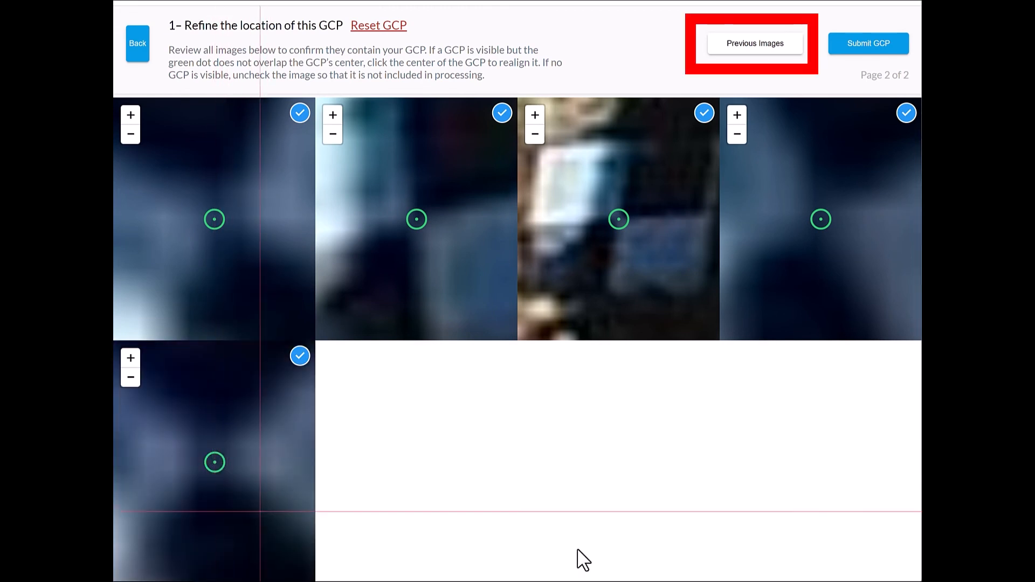
{"action": "left_click", "coordinate": [766, 52]}
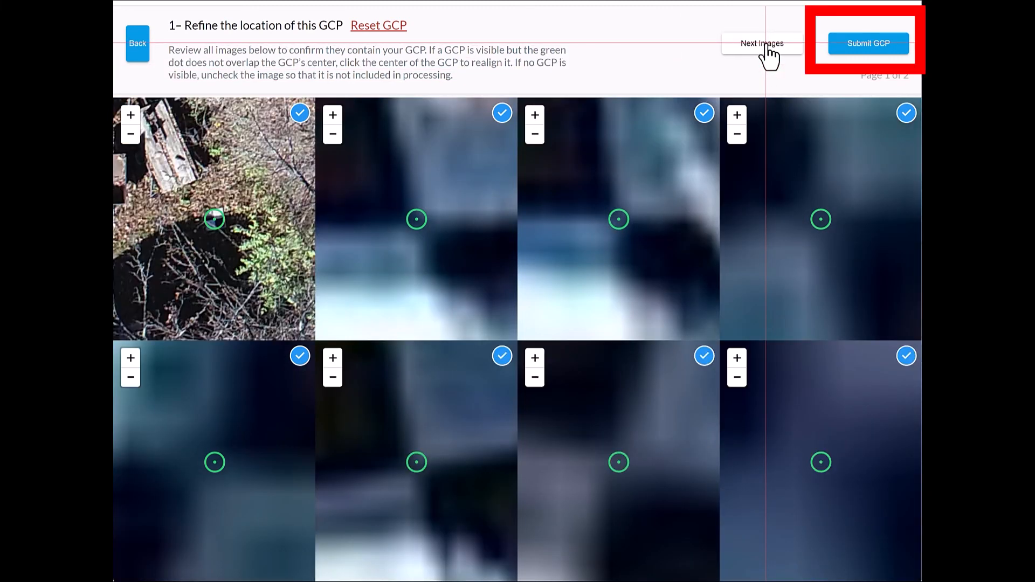
{"action": "left_click", "coordinate": [882, 48]}
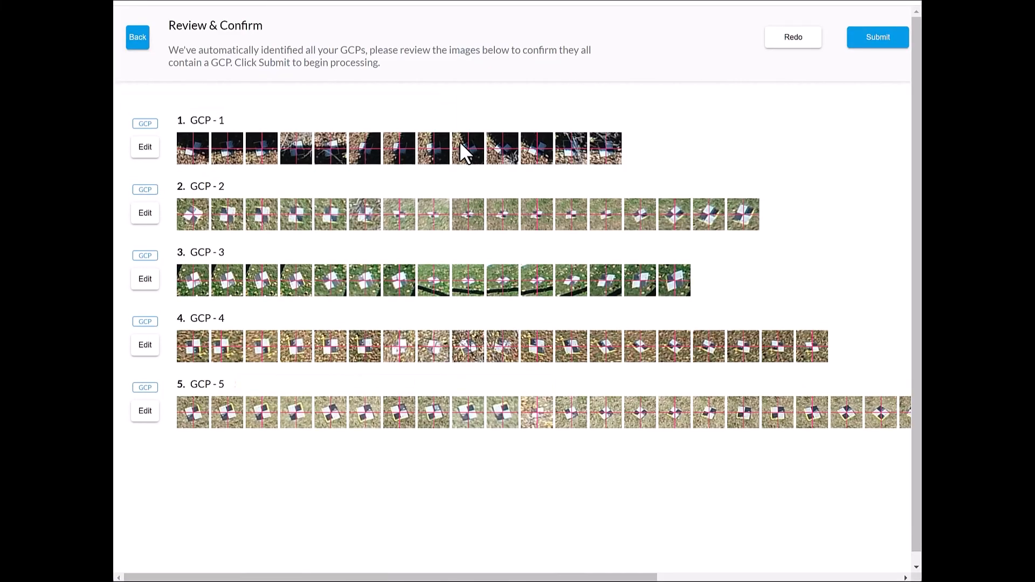
- Open GCP-2 for editing and realign its marker to the target's center in the first two images of page 1
{"action": "left_click", "coordinate": [145, 212]}
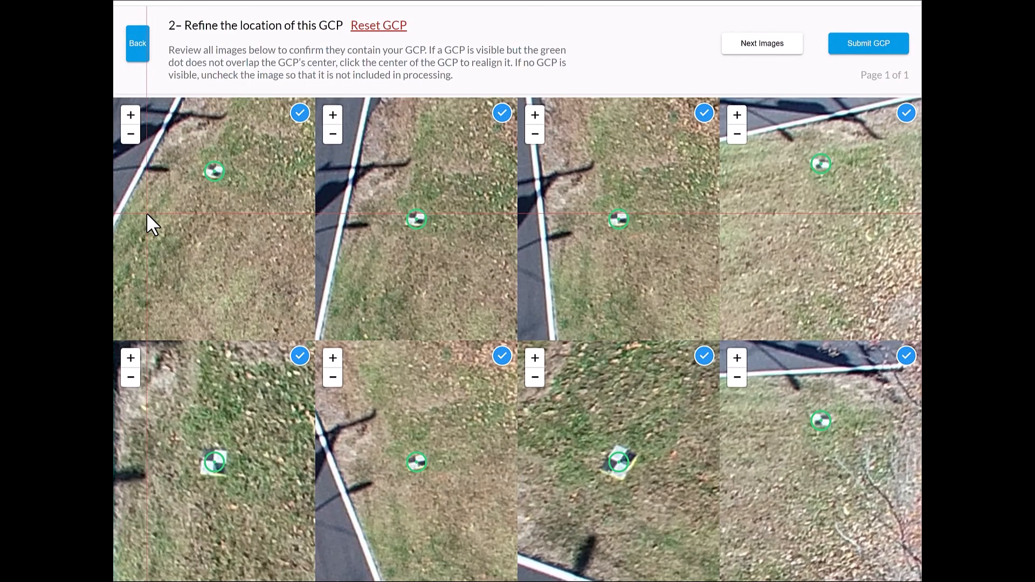
{"action": "scroll", "coordinate": [216, 171], "scroll_direction": "up", "scroll_amount": 5}
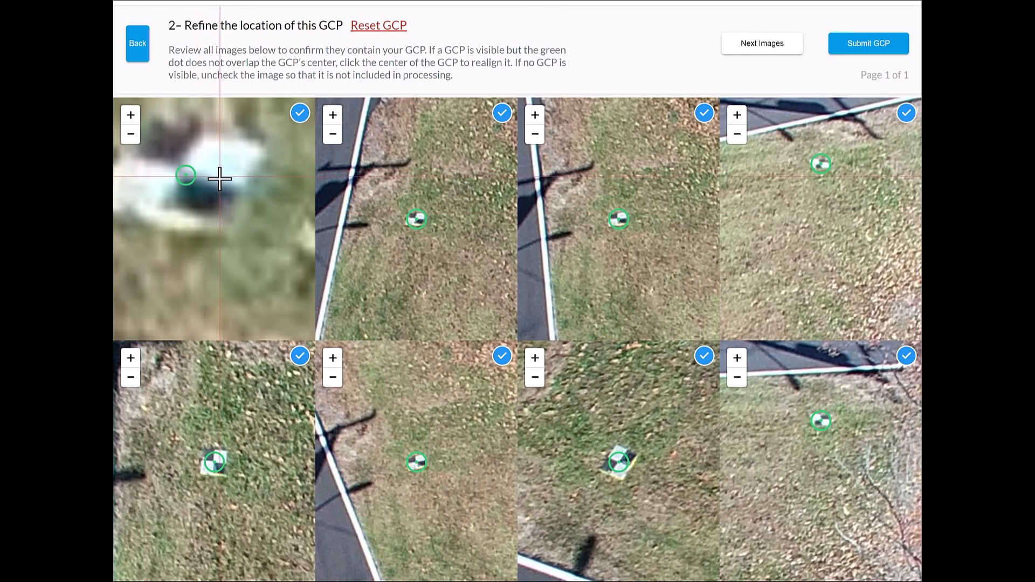
{"action": "left_click", "coordinate": [183, 173]}
{"action": "scroll", "coordinate": [415, 216], "scroll_direction": "up", "scroll_amount": 5}
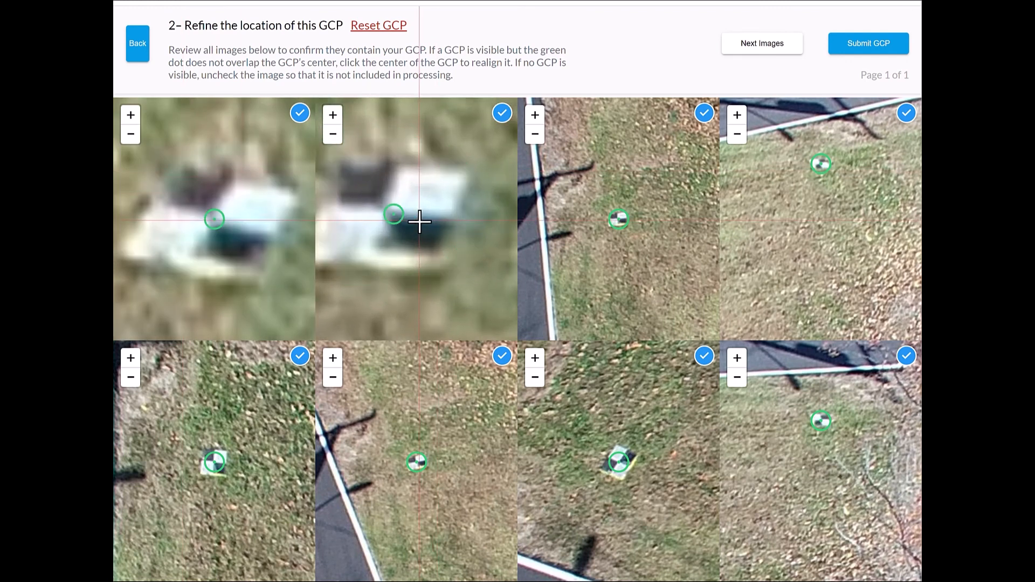
{"action": "left_click", "coordinate": [390, 213]}
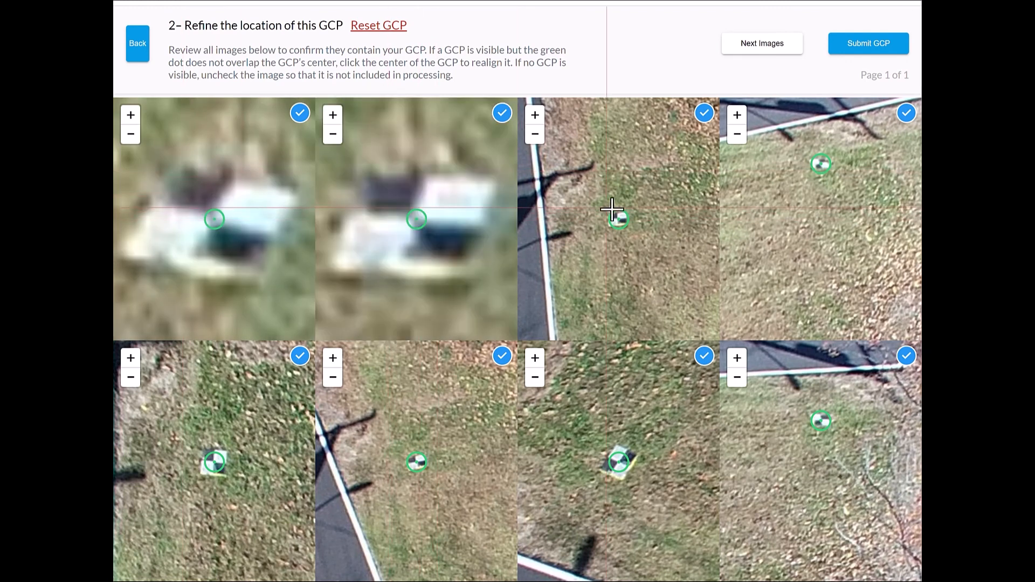
- Realign the GCP-2 marker to the target's center in the third and fourth images of page 1
{"action": "scroll", "coordinate": [617, 218], "scroll_direction": "up", "scroll_amount": 5}
{"action": "left_click", "coordinate": [659, 223]}
{"action": "left_click", "coordinate": [654, 238]}
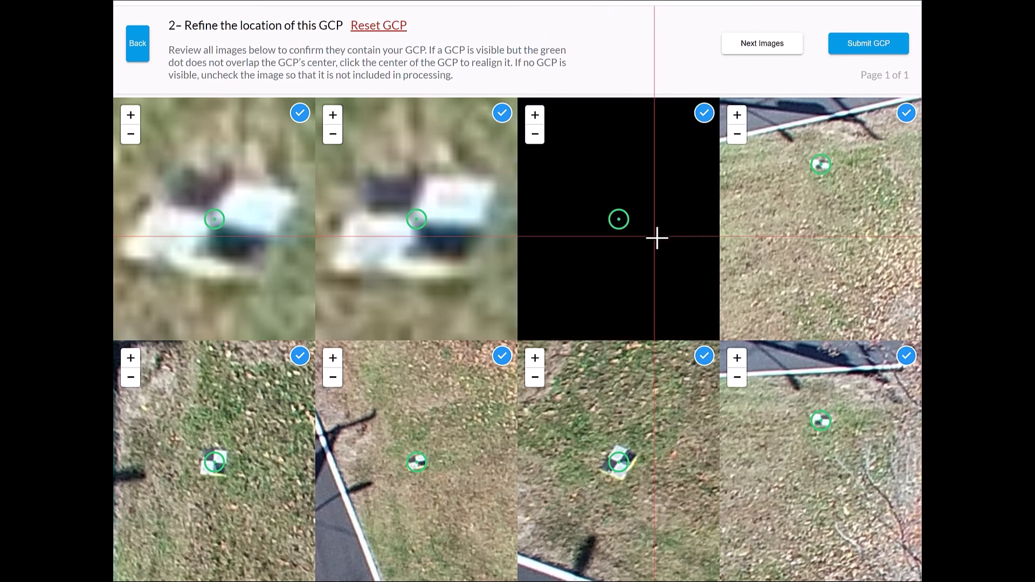
{"action": "scroll", "coordinate": [830, 161], "scroll_direction": "up", "scroll_amount": 3}
{"action": "left_click_drag", "start_coordinate": [845, 153], "coordinate": [837, 234]}
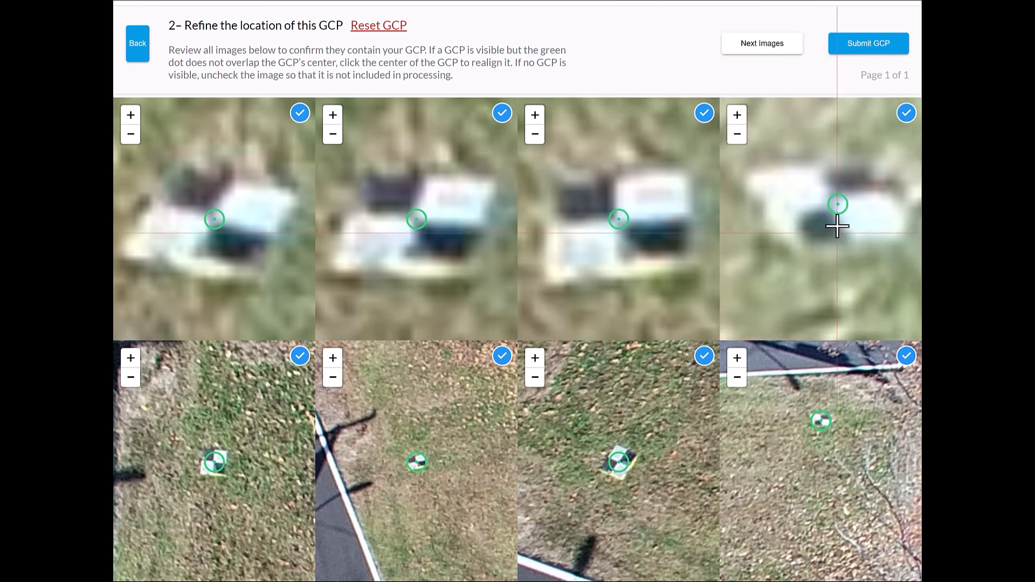
{"action": "left_click", "coordinate": [831, 203]}
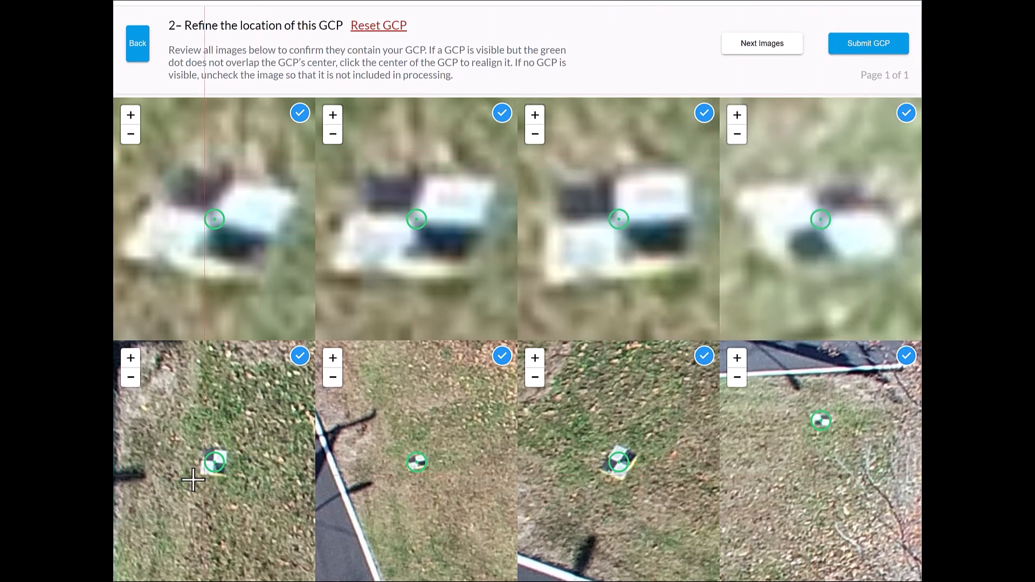
- Realign the GCP-2 marker to the target's center in the fifth and sixth images of page 1
{"action": "scroll", "coordinate": [214, 463], "scroll_direction": "up", "scroll_amount": 5}
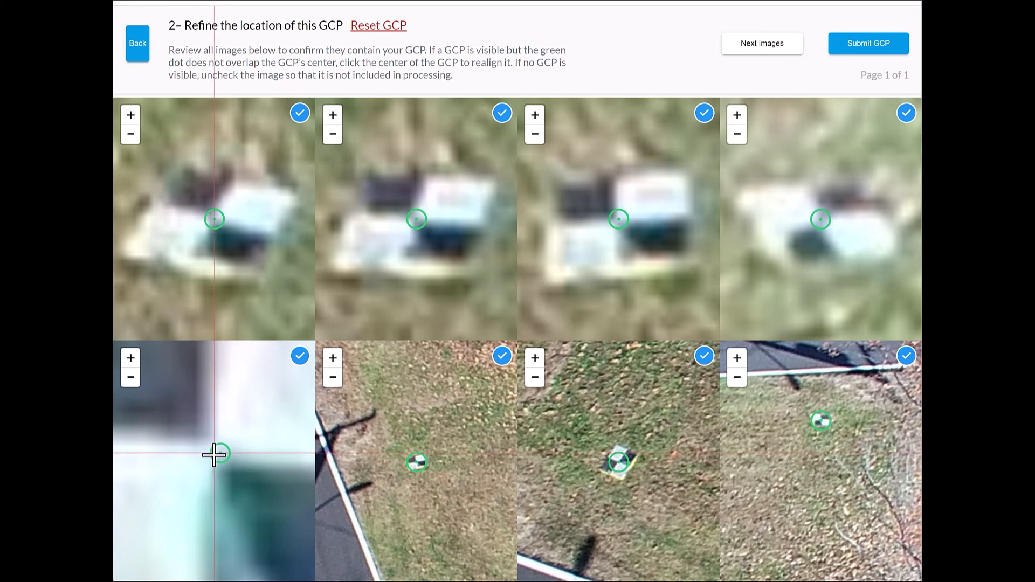
{"action": "left_click", "coordinate": [215, 454]}
{"action": "scroll", "coordinate": [415, 476], "scroll_direction": "up", "scroll_amount": 5}
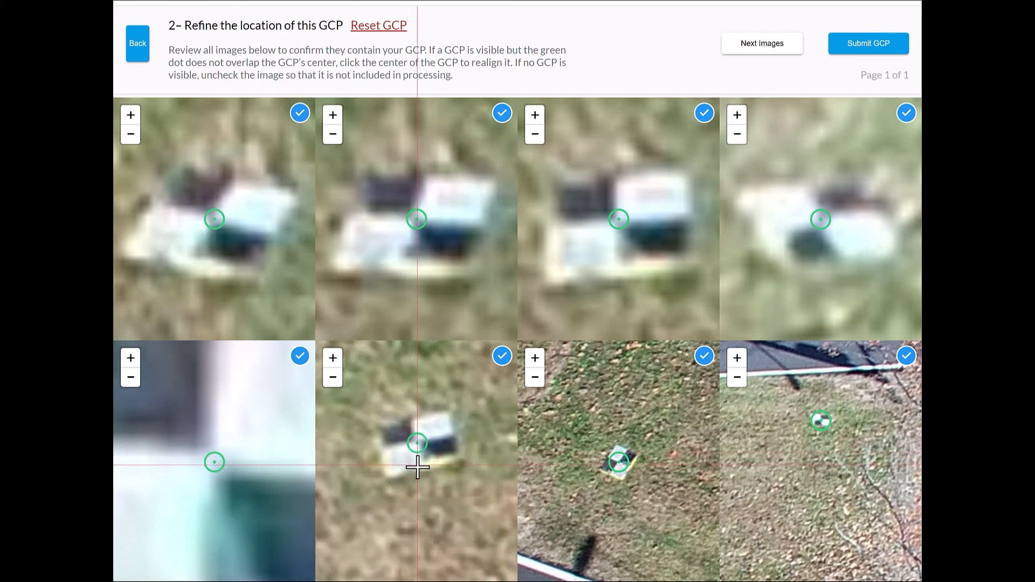
{"action": "left_click_drag", "start_coordinate": [438, 405], "coordinate": [441, 458]}
{"action": "left_click", "coordinate": [422, 418]}
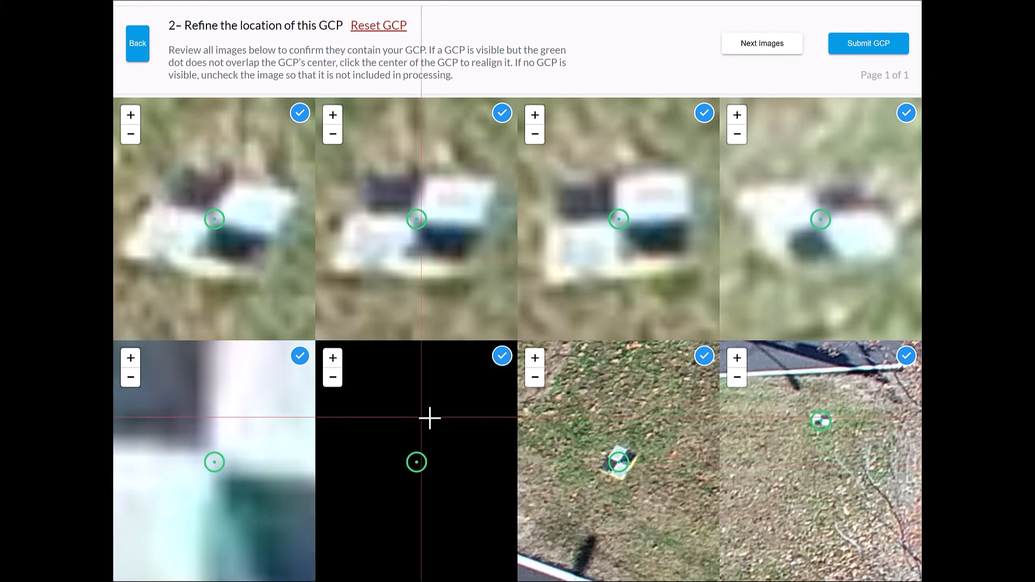
- Realign the marker in the seventh and eighth images of page 1, and submit GCP-2 after advancing to its last page of images
{"action": "scroll", "coordinate": [617, 466], "scroll_direction": "up", "scroll_amount": 5}
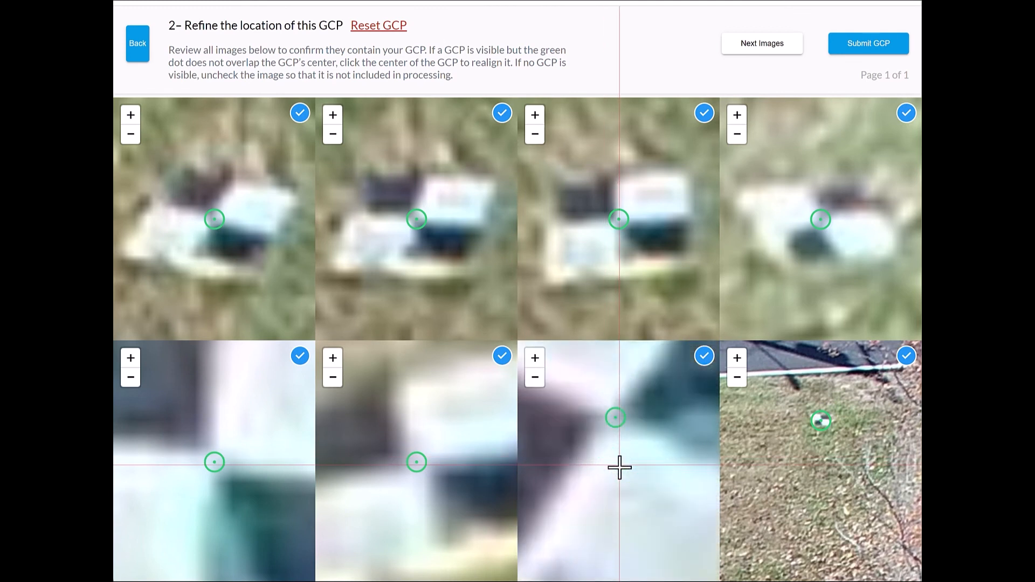
{"action": "left_click", "coordinate": [610, 419]}
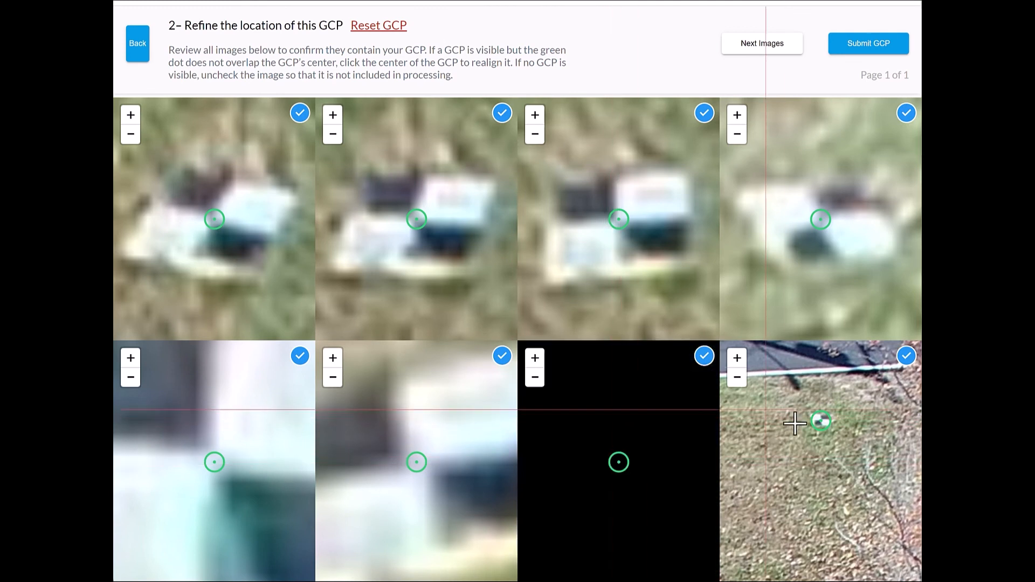
{"action": "scroll", "coordinate": [824, 421], "scroll_direction": "up", "scroll_amount": 5}
{"action": "left_click_drag", "start_coordinate": [771, 401], "coordinate": [909, 518]}
{"action": "left_click", "coordinate": [833, 479]}
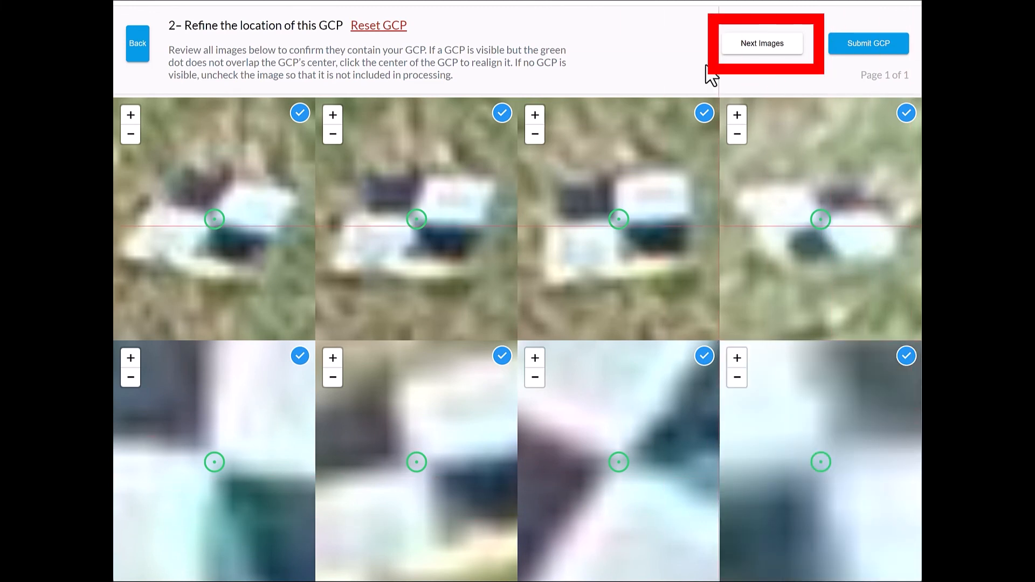
{"action": "left_click", "coordinate": [767, 48]}
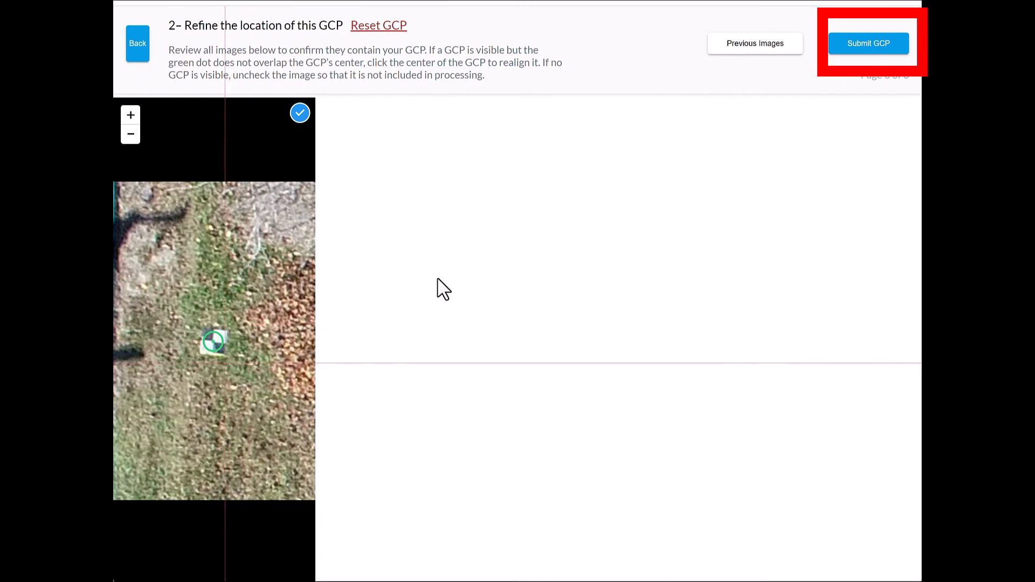
{"action": "left_click", "coordinate": [878, 48]}
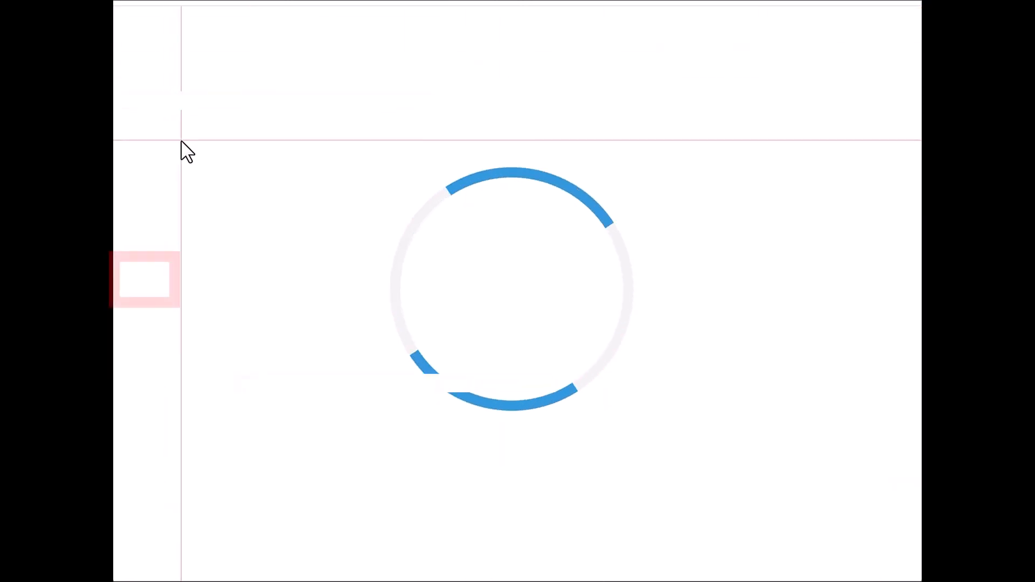
- Open GCP-3 for editing and realign its marker to the target's center in the fourth and third images of page 1
{"action": "left_click", "coordinate": [145, 279]}
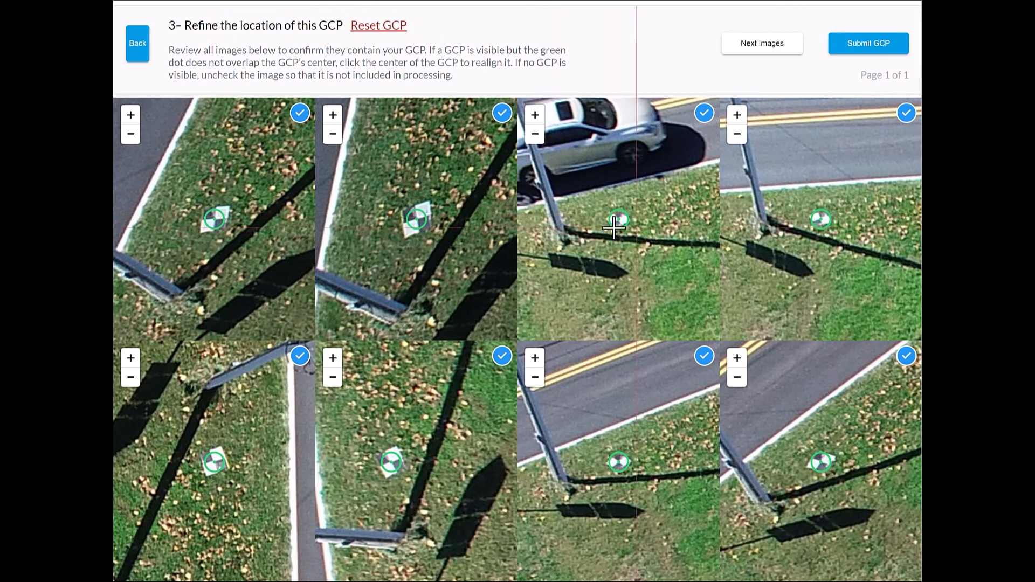
{"action": "scroll", "coordinate": [614, 229], "scroll_direction": "up", "scroll_amount": 5}
{"action": "scroll", "coordinate": [830, 219], "scroll_direction": "up", "scroll_amount": 5}
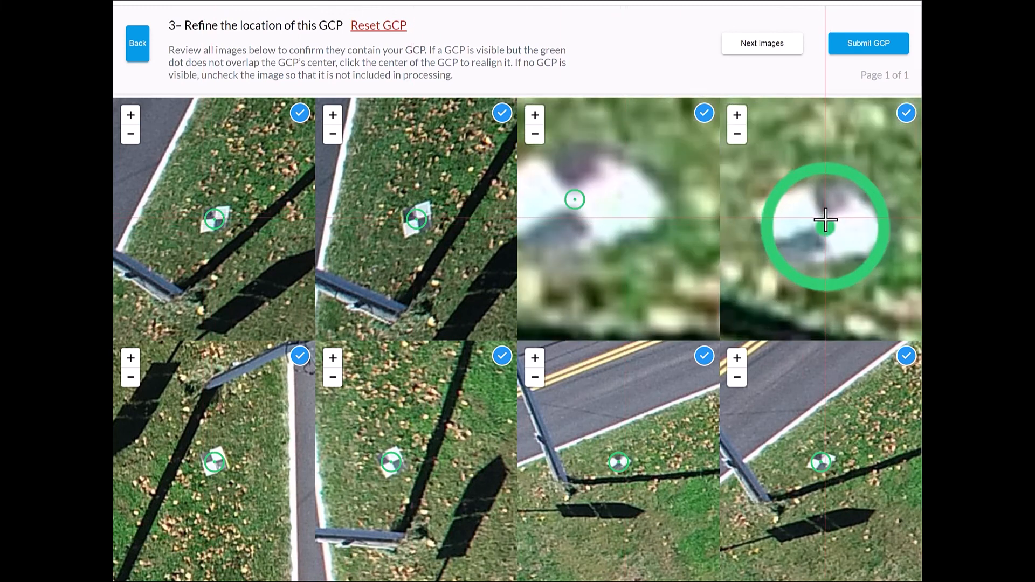
{"action": "left_click", "coordinate": [802, 237]}
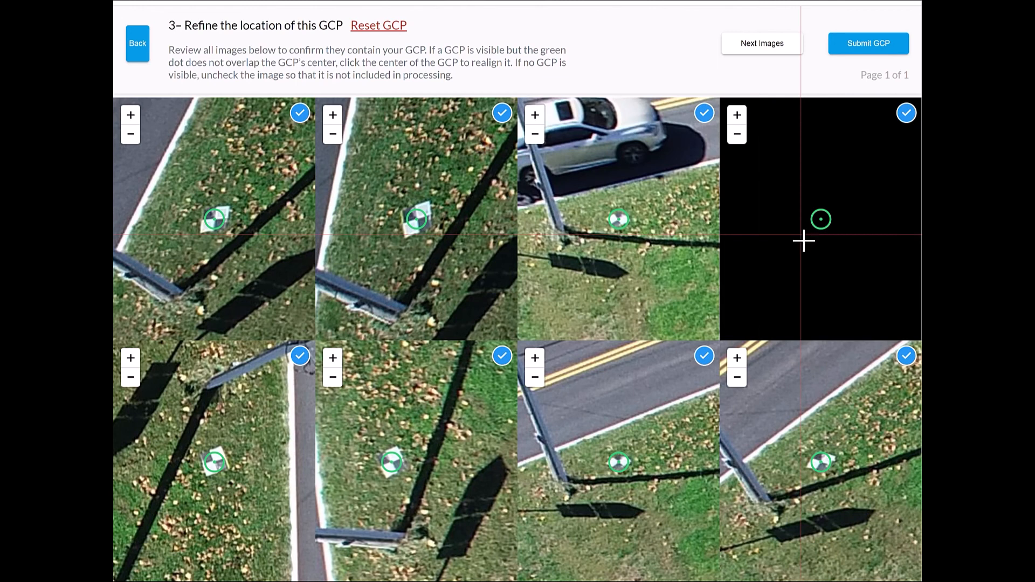
{"action": "scroll", "coordinate": [611, 218], "scroll_direction": "up", "scroll_amount": 5}
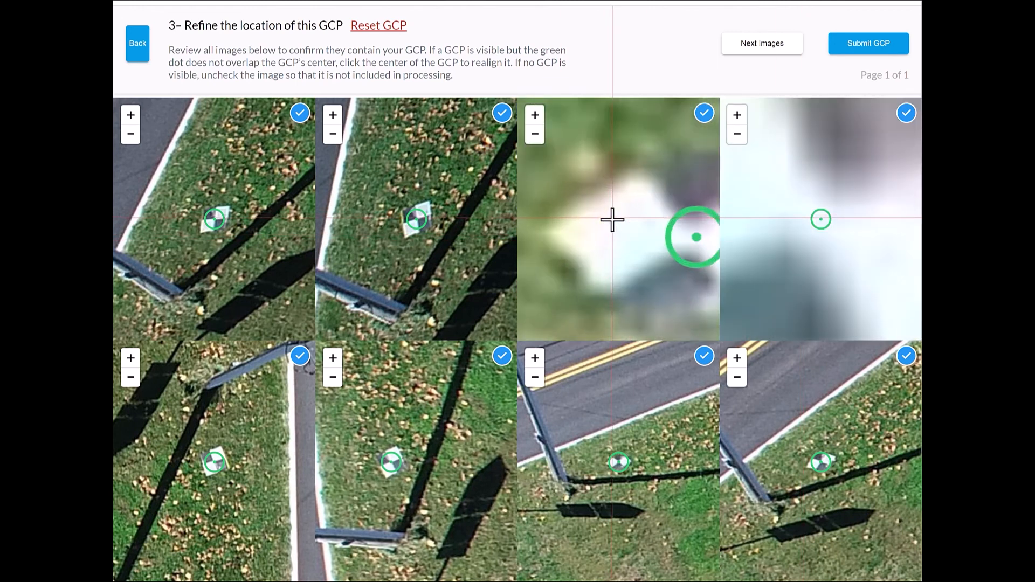
{"action": "left_click_drag", "start_coordinate": [689, 245], "coordinate": [624, 238]}
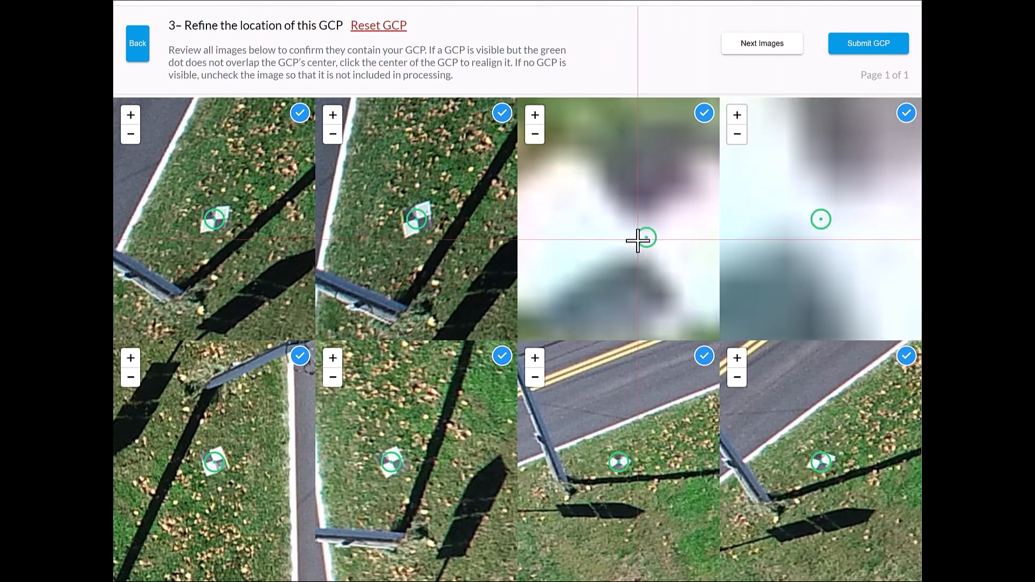
{"action": "left_click", "coordinate": [638, 238]}
- Realign the GCP-3 marker to the target's center in the second and first images of page 1
{"action": "scroll", "coordinate": [416, 221], "scroll_direction": "up", "scroll_amount": 5}
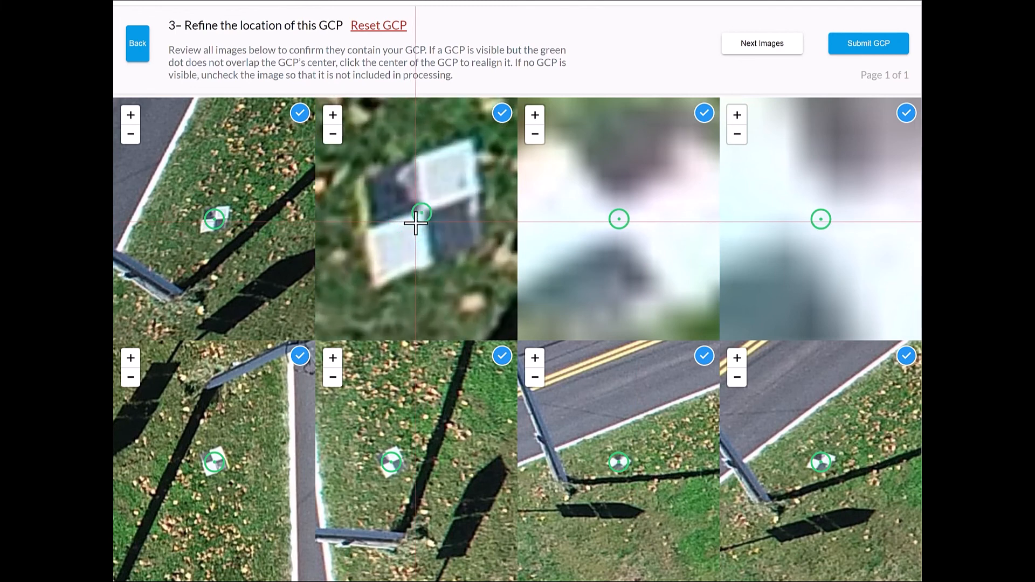
{"action": "left_click", "coordinate": [446, 174]}
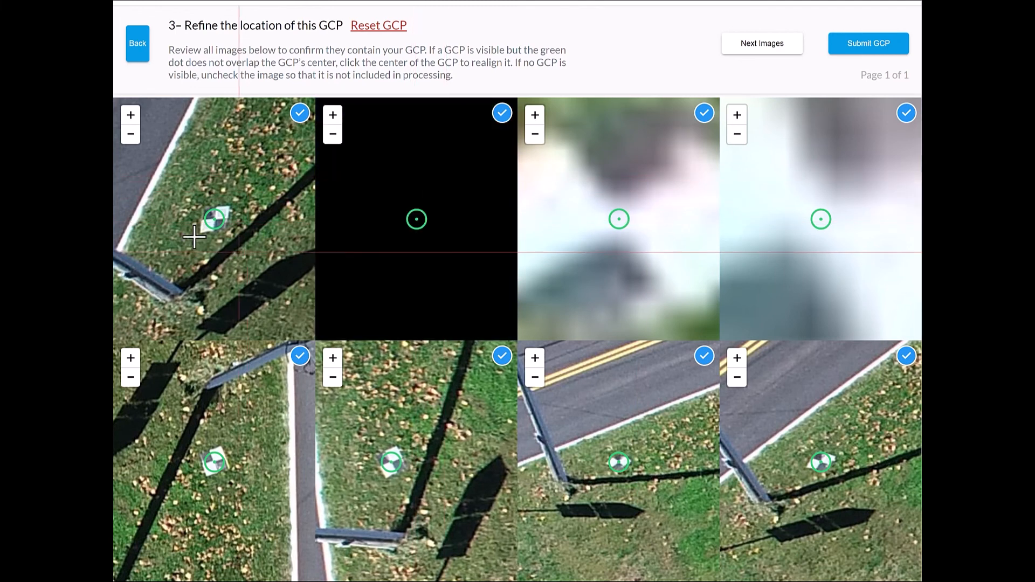
{"action": "scroll", "coordinate": [211, 225], "scroll_direction": "up", "scroll_amount": 5}
{"action": "left_click_drag", "start_coordinate": [252, 187], "coordinate": [244, 231]}
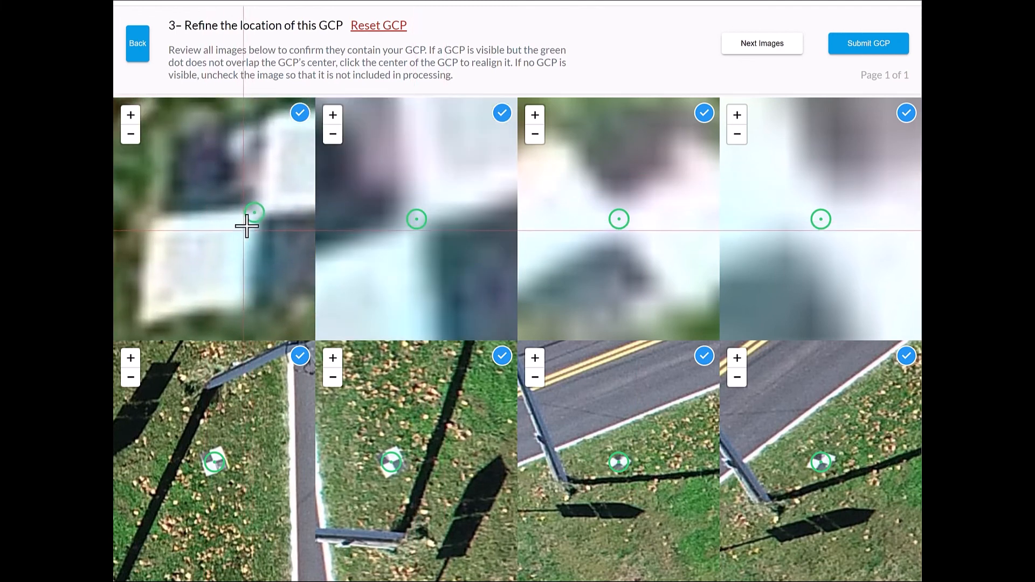
{"action": "scroll", "coordinate": [252, 219], "scroll_direction": "up", "scroll_amount": 3}
{"action": "left_click", "coordinate": [280, 192]}
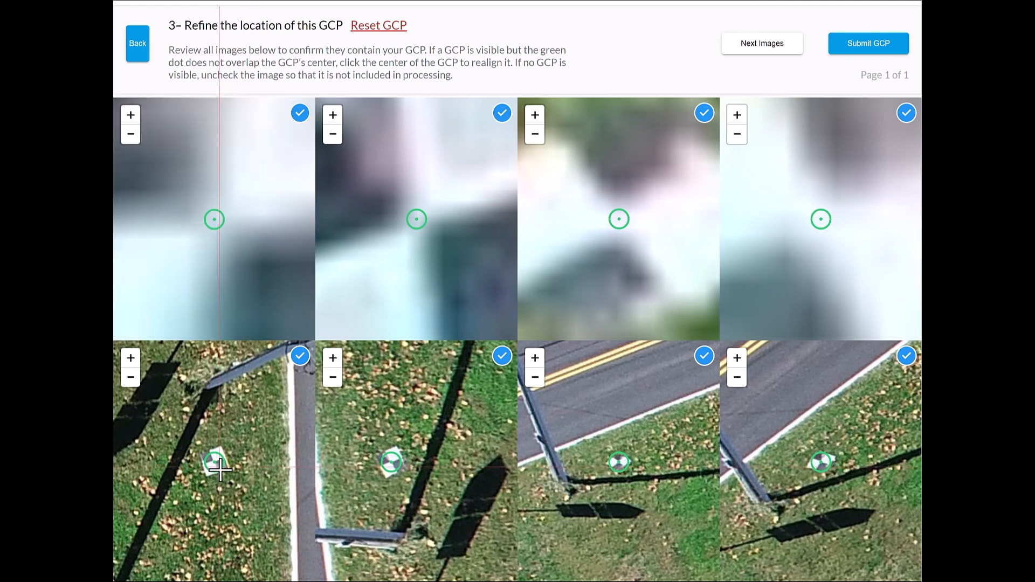
- Realign the GCP-3 marker to the target's center in the fifth, seventh and eighth images of page 1
{"action": "scroll", "coordinate": [215, 454], "scroll_direction": "up", "scroll_amount": 5}
{"action": "left_click", "coordinate": [215, 438]}
{"action": "scroll", "coordinate": [391, 465], "scroll_direction": "up", "scroll_amount": 5}
{"action": "scroll", "coordinate": [391, 465], "scroll_direction": "up", "scroll_amount": 3}
{"action": "scroll", "coordinate": [623, 464], "scroll_direction": "up", "scroll_amount": 6}
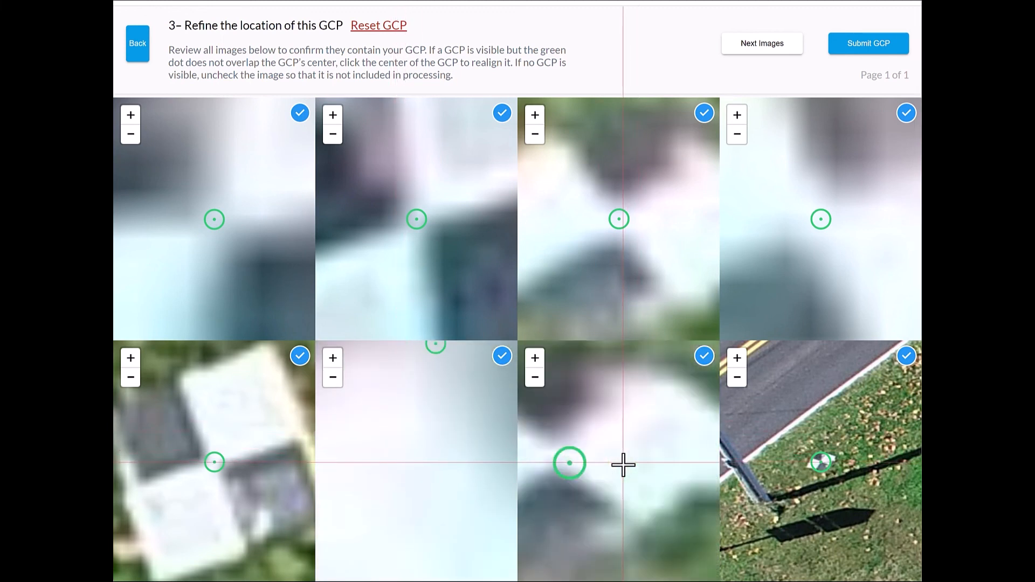
{"action": "left_click", "coordinate": [668, 520]}
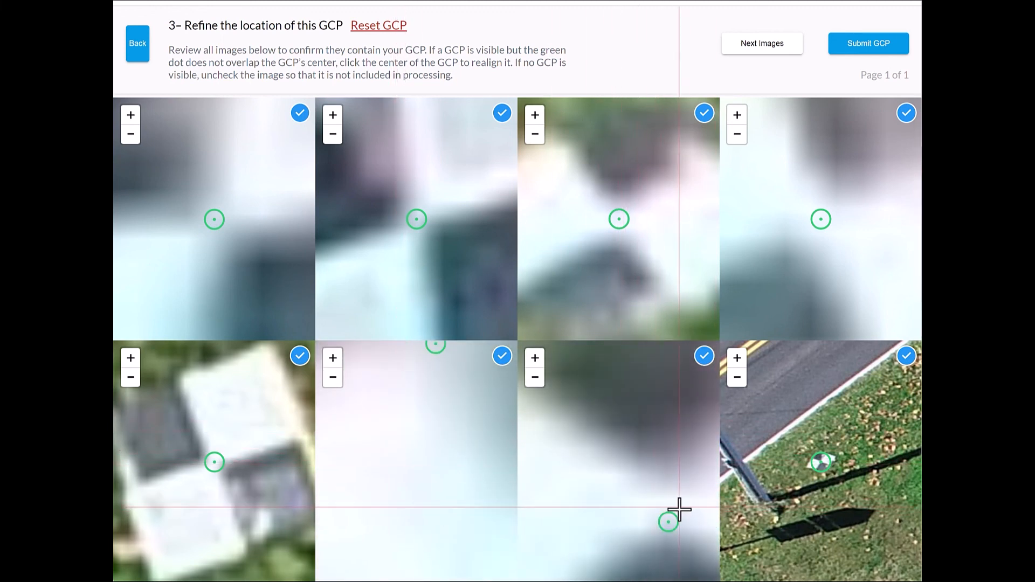
{"action": "scroll", "coordinate": [824, 468], "scroll_direction": "up", "scroll_amount": 8}
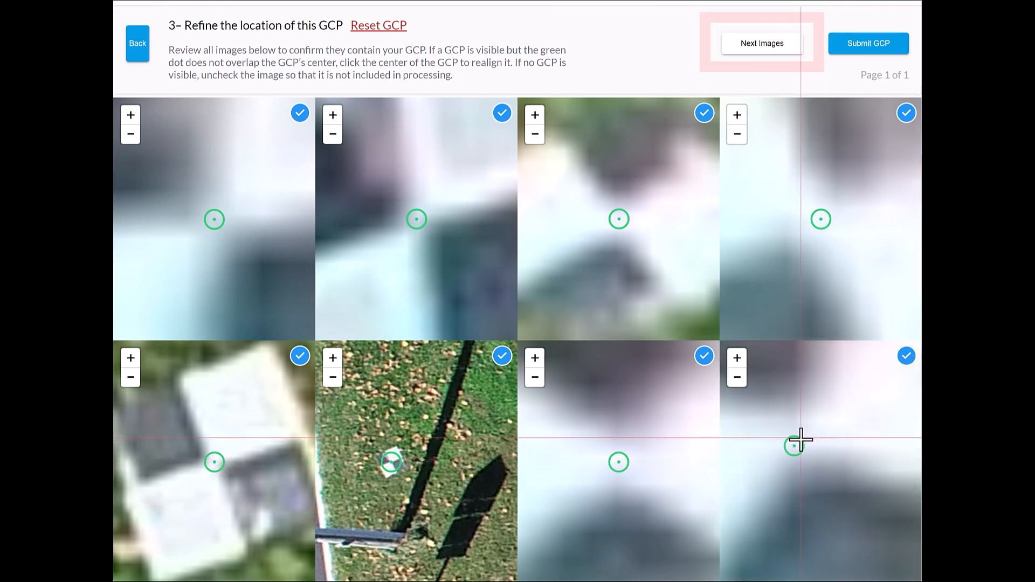
{"action": "left_click", "coordinate": [801, 439]}
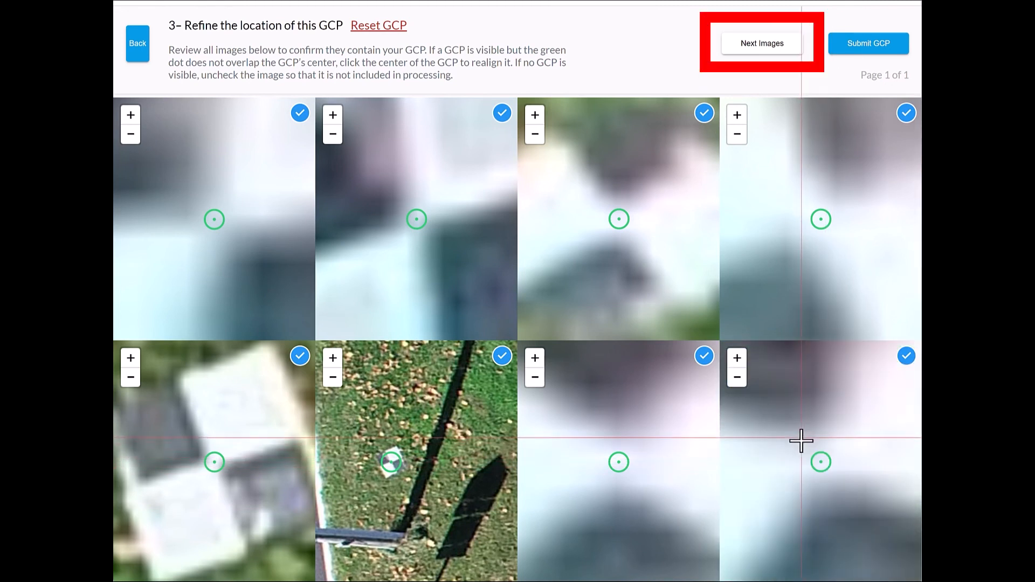
- Go to GCP-3's second page, check the marker in its first two images, and realign it to the target's center in the third
{"action": "left_click", "coordinate": [779, 48]}
{"action": "scroll", "coordinate": [221, 218], "scroll_direction": "up", "scroll_amount": 6}
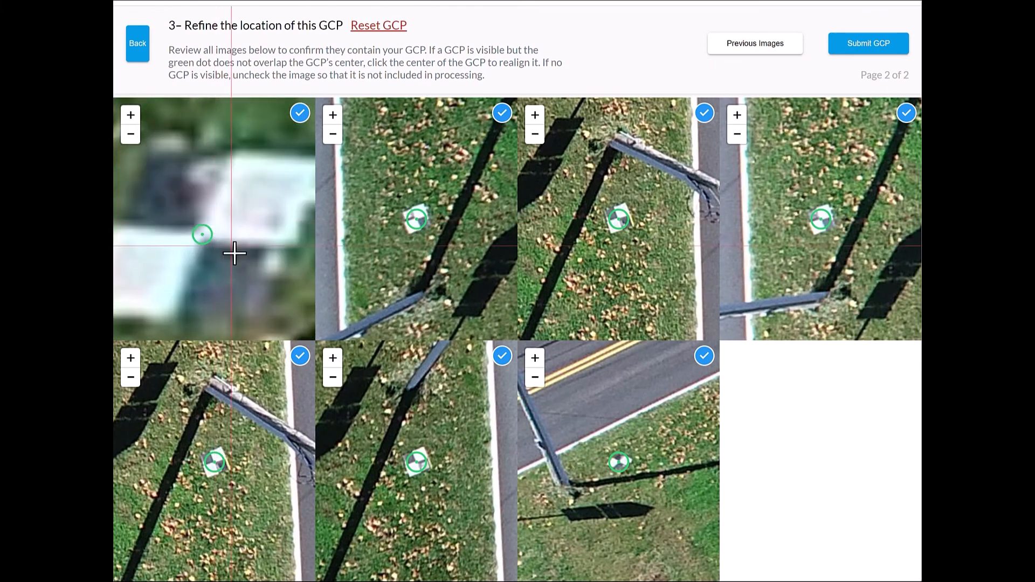
{"action": "scroll", "coordinate": [408, 221], "scroll_direction": "up", "scroll_amount": 6}
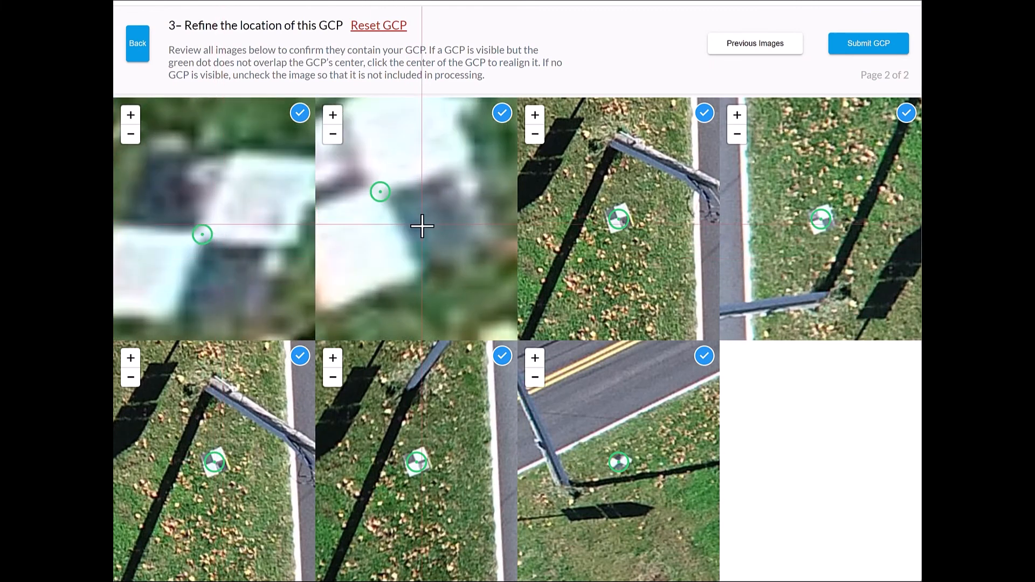
{"action": "scroll", "coordinate": [618, 224], "scroll_direction": "up", "scroll_amount": 6}
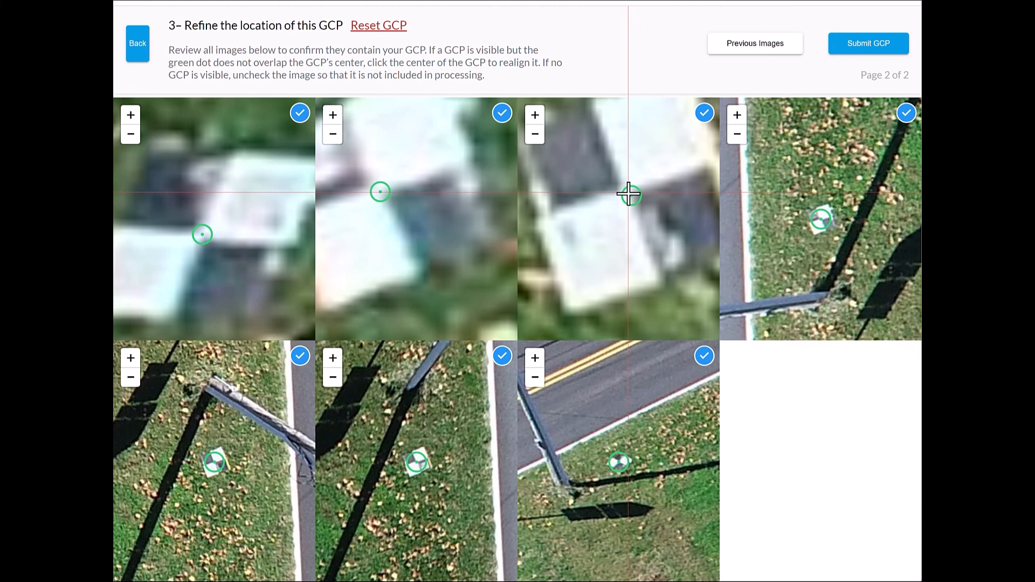
{"action": "left_click", "coordinate": [629, 194]}
- Examine how the GCP-3 marker aligns with the target's center in the fourth through seventh images of page 2
{"action": "scroll", "coordinate": [825, 231], "scroll_direction": "up", "scroll_amount": 6}
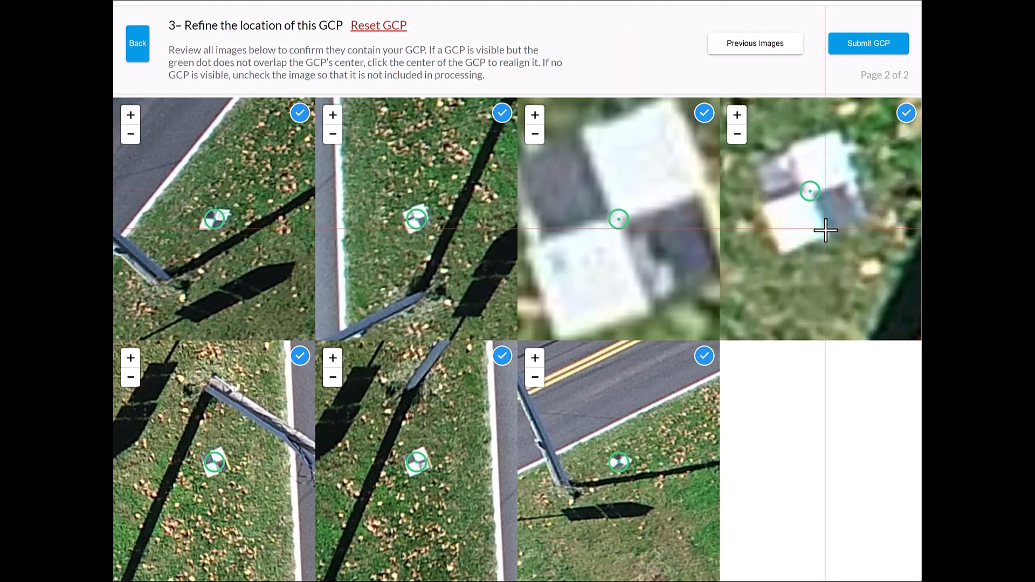
{"action": "scroll", "coordinate": [217, 466], "scroll_direction": "up", "scroll_amount": 6}
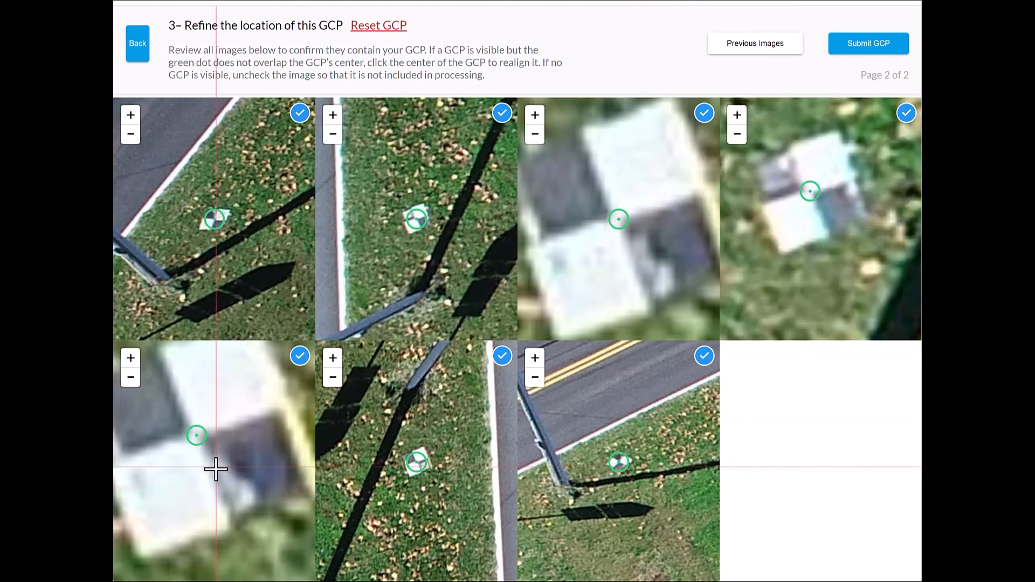
{"action": "scroll", "coordinate": [421, 472], "scroll_direction": "up", "scroll_amount": 6}
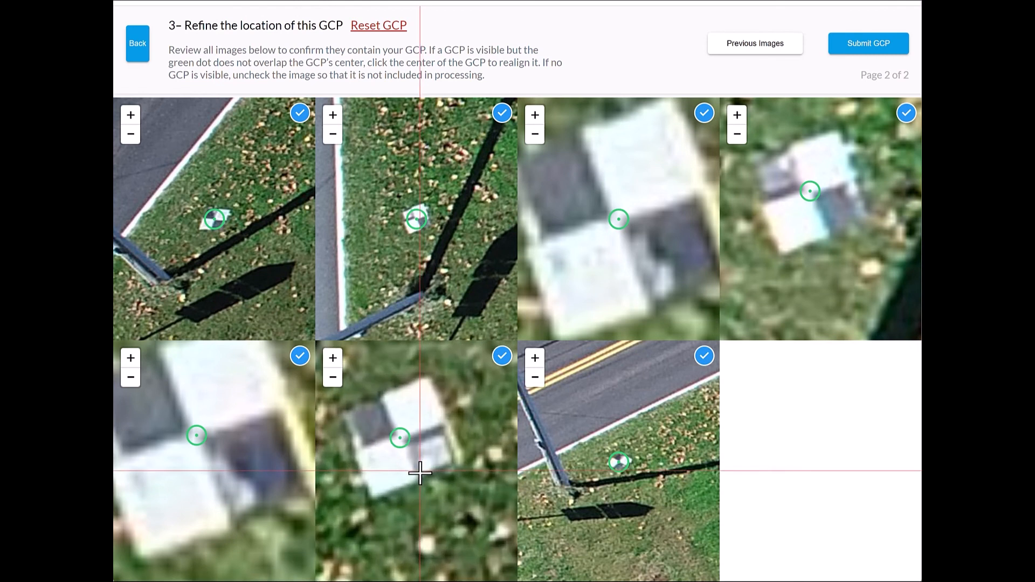
{"action": "scroll", "coordinate": [622, 464], "scroll_direction": "up", "scroll_amount": 6}
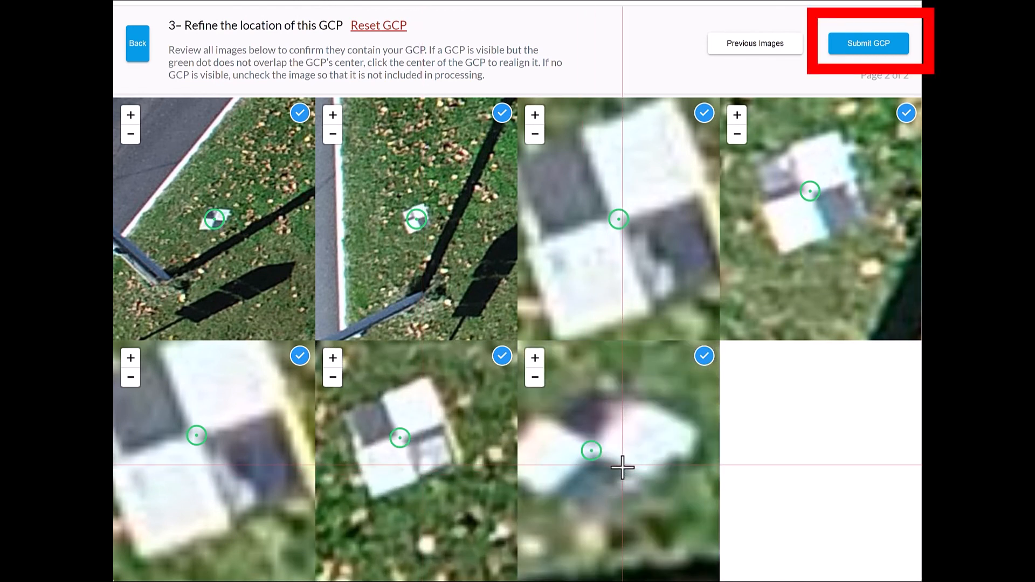
- Submit GCP-3's refined tags and open GCP-4 to check the marker in its first image
{"action": "left_click", "coordinate": [880, 46]}
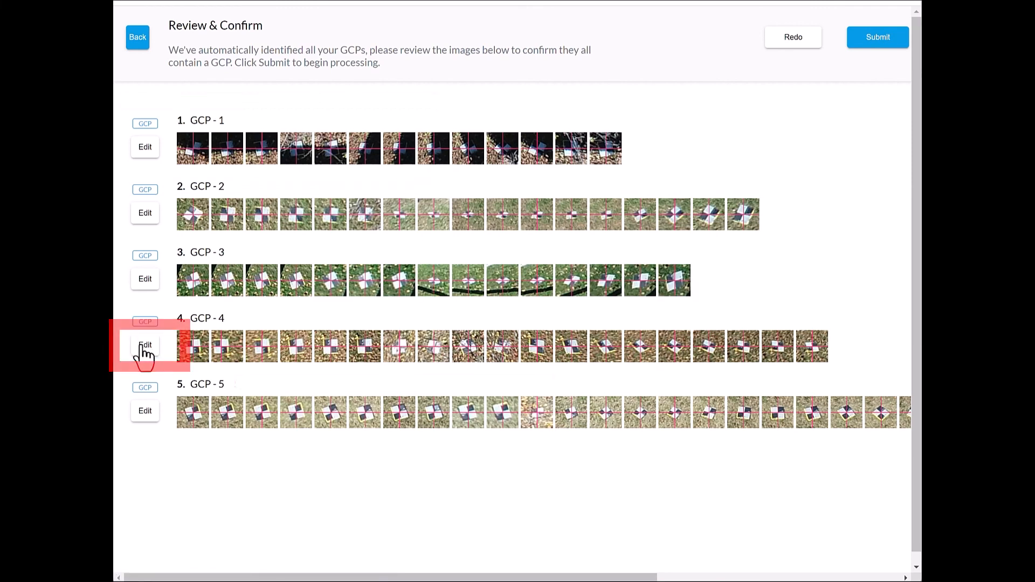
{"action": "left_click", "coordinate": [143, 349]}
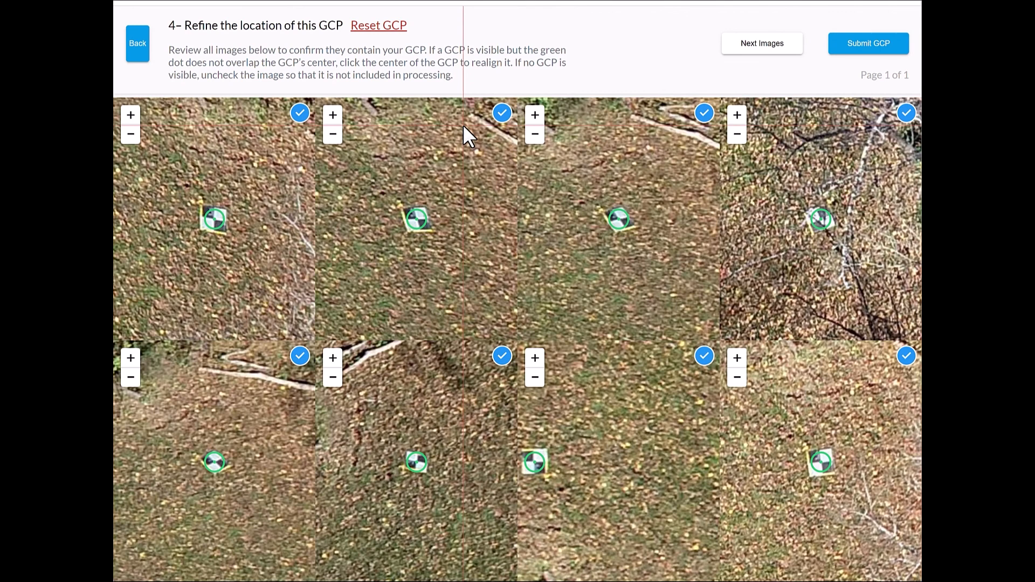
{"action": "scroll", "coordinate": [219, 221], "scroll_direction": "up", "scroll_amount": 5}
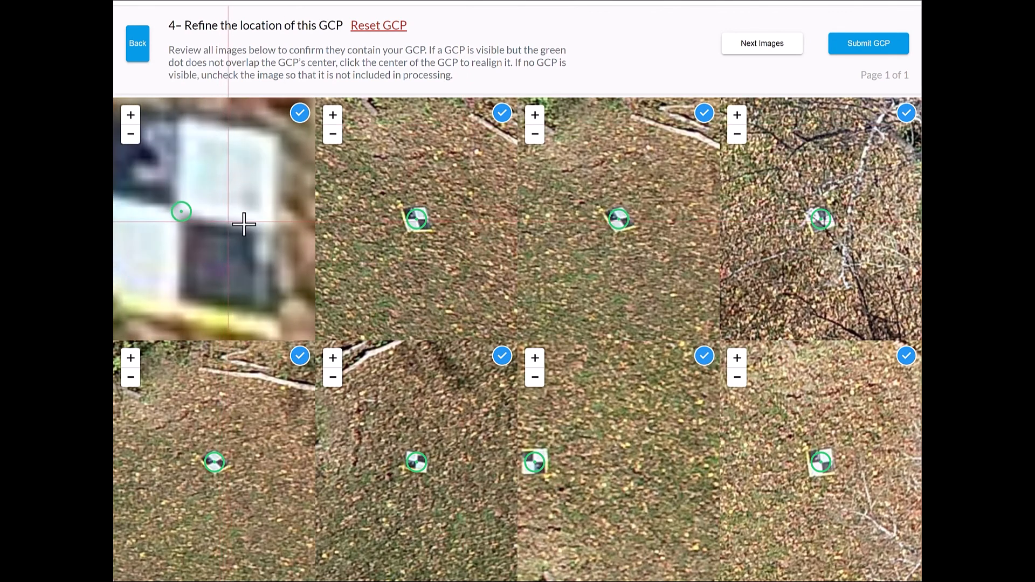
- Realign the GCP-4 marker to the target's center in the second and third images of page 1
{"action": "scroll", "coordinate": [423, 226], "scroll_direction": "up", "scroll_amount": 6}
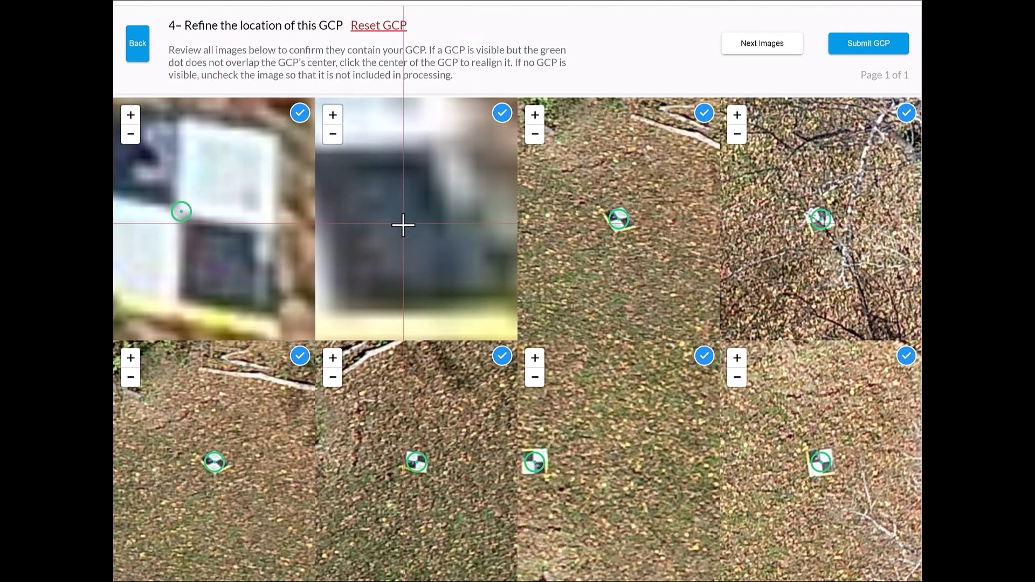
{"action": "left_click_drag", "start_coordinate": [394, 212], "coordinate": [494, 281]}
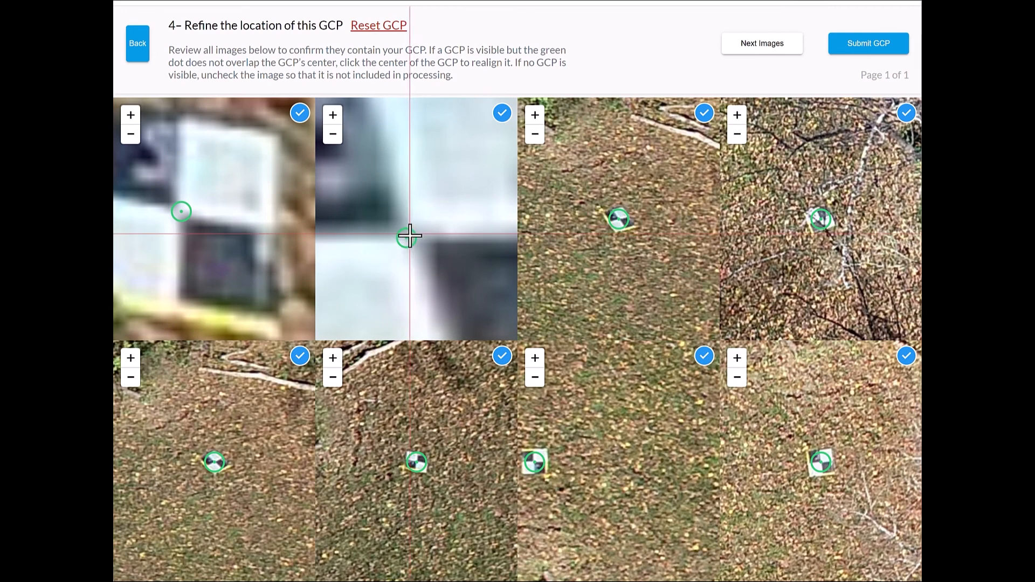
{"action": "left_click", "coordinate": [409, 235]}
{"action": "scroll", "coordinate": [623, 242], "scroll_direction": "up", "scroll_amount": 6}
{"action": "left_click_drag", "start_coordinate": [624, 227], "coordinate": [639, 384]}
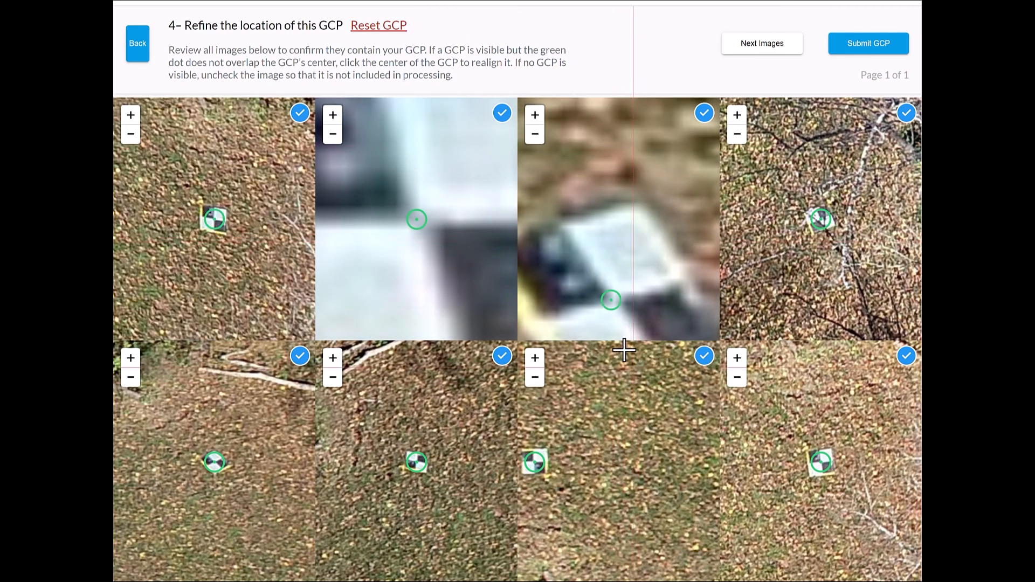
{"action": "left_click", "coordinate": [613, 300]}
- Realign the GCP-4 marker to the target's center in the fourth and fifth images of page 1
{"action": "scroll", "coordinate": [822, 217], "scroll_direction": "up", "scroll_amount": 6}
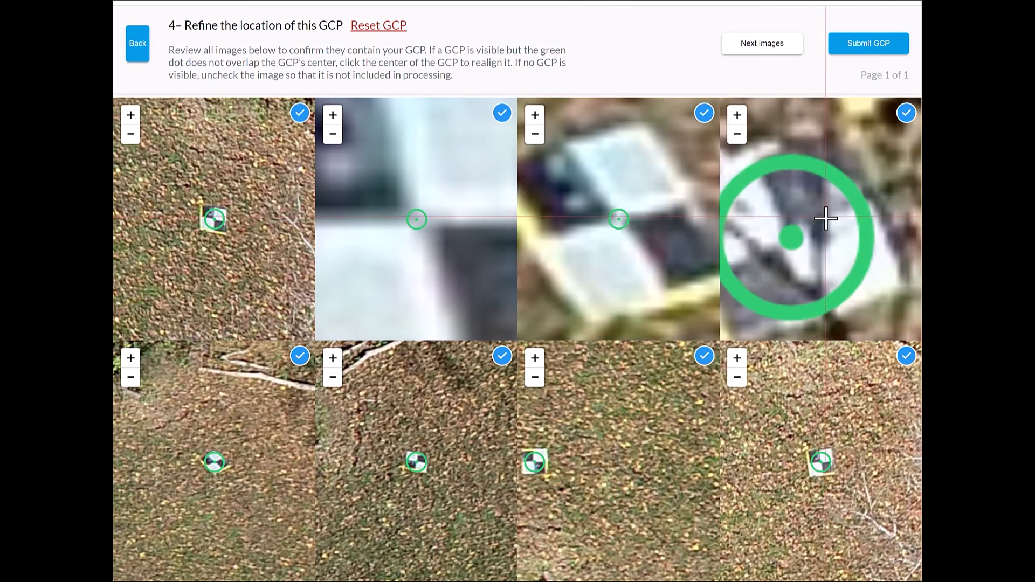
{"action": "left_click", "coordinate": [784, 242]}
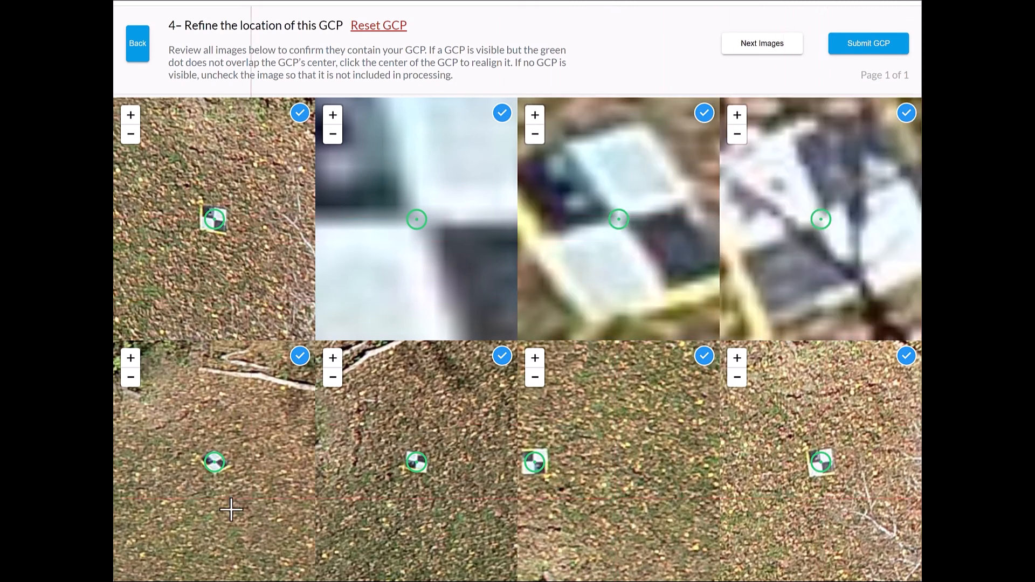
{"action": "scroll", "coordinate": [219, 477], "scroll_direction": "up", "scroll_amount": 6}
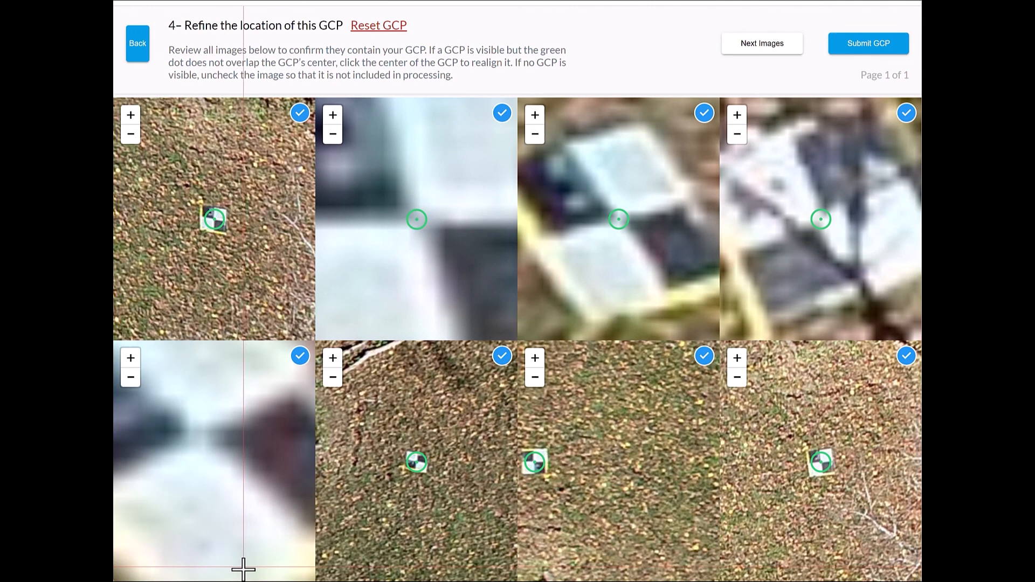
{"action": "left_click", "coordinate": [208, 444]}
- Realign the GCP-4 marker to the target's center in the sixth, seventh and eighth images of page 1
{"action": "scroll", "coordinate": [431, 480], "scroll_direction": "up", "scroll_amount": 6}
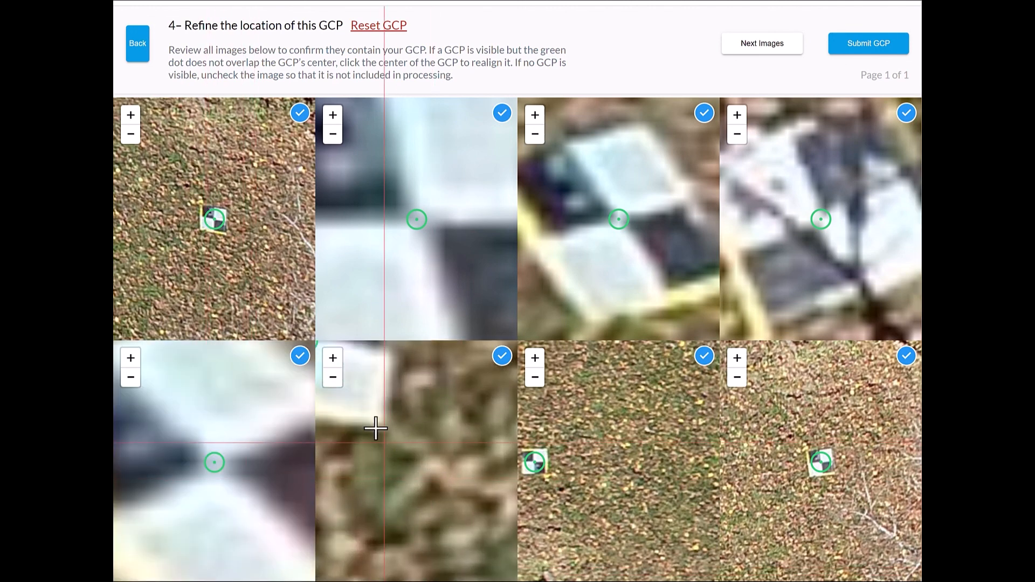
{"action": "left_click_drag", "start_coordinate": [376, 426], "coordinate": [463, 566]}
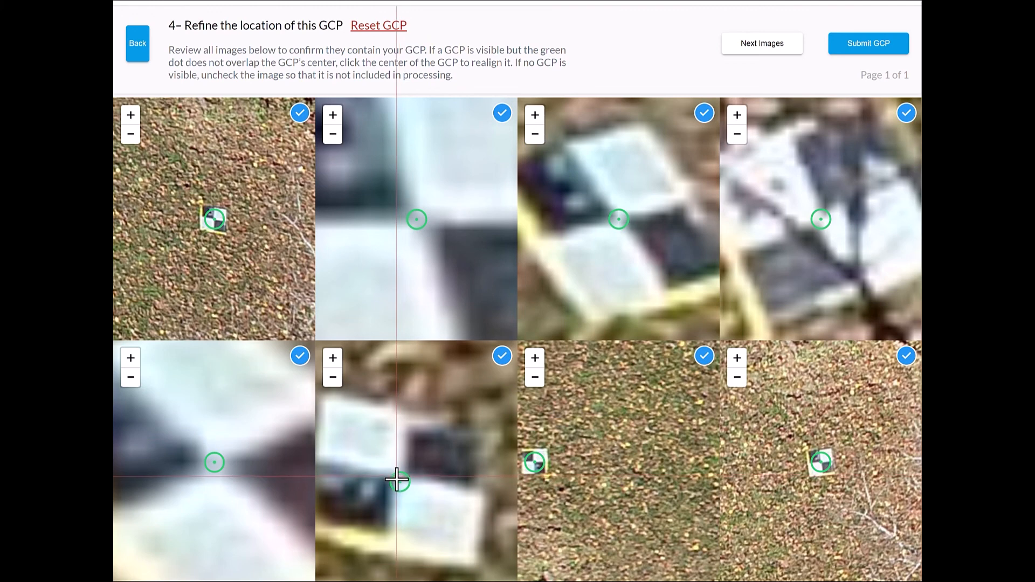
{"action": "left_click", "coordinate": [400, 479]}
{"action": "scroll", "coordinate": [543, 472], "scroll_direction": "up", "scroll_amount": 5}
{"action": "left_click_drag", "start_coordinate": [547, 469], "coordinate": [665, 542]}
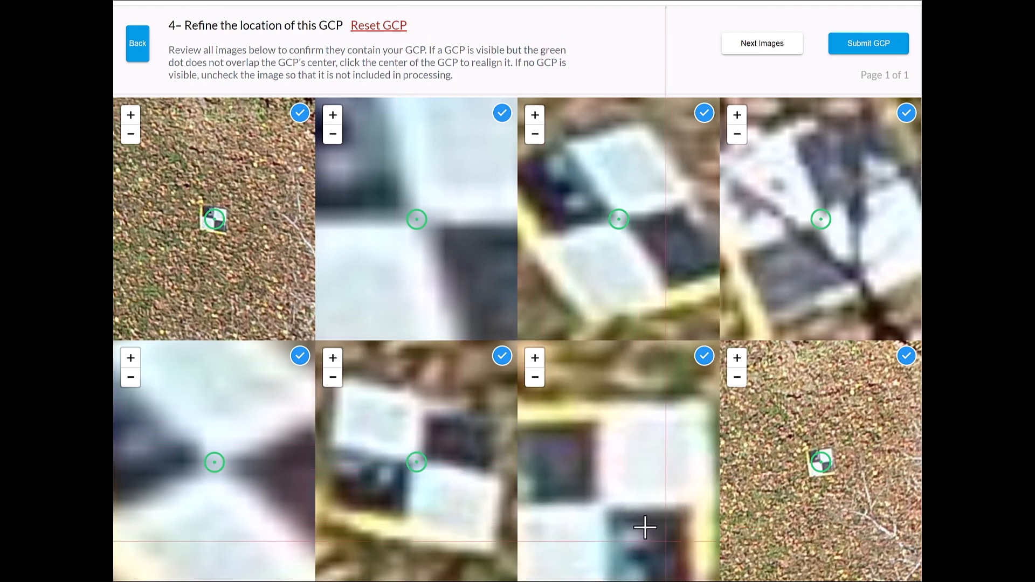
{"action": "left_click", "coordinate": [609, 510]}
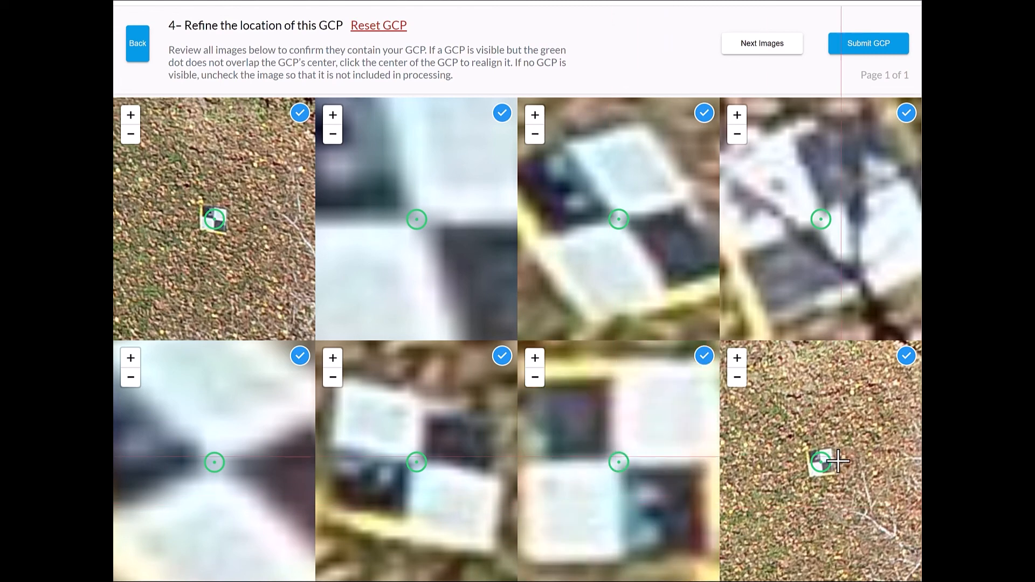
{"action": "scroll", "coordinate": [831, 465], "scroll_direction": "up", "scroll_amount": 5}
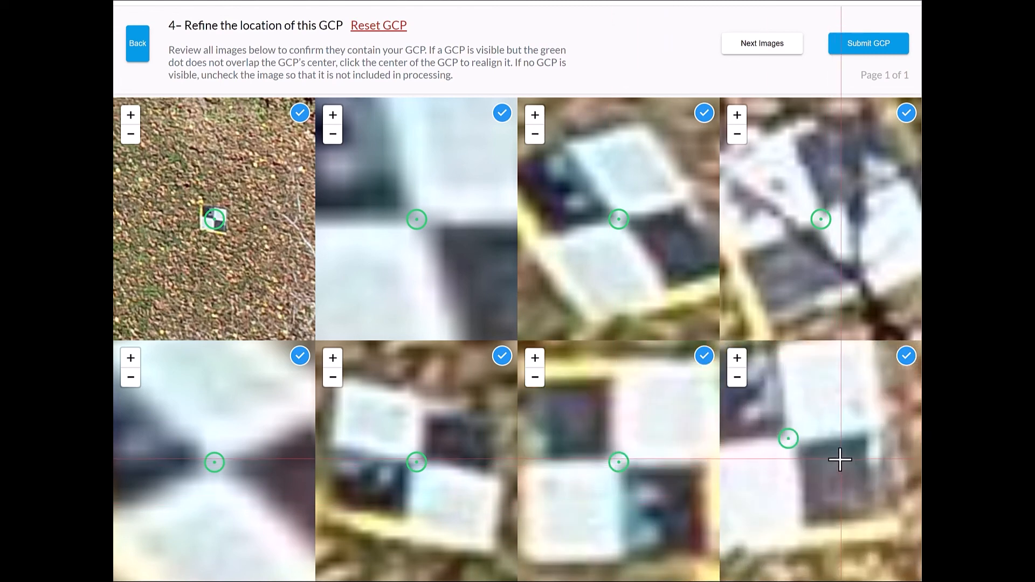
{"action": "left_click", "coordinate": [791, 439]}
- Go to GCP-4's third page, check the marker in its first two images, and realign it to the target's center in the third
{"action": "left_click", "coordinate": [762, 44]}
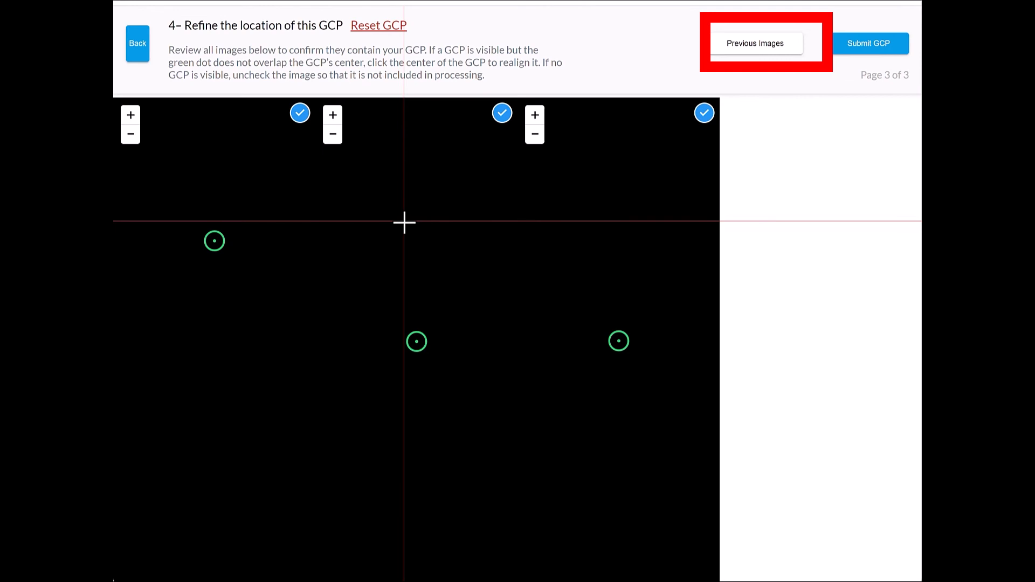
{"action": "scroll", "coordinate": [215, 241], "scroll_direction": "up", "scroll_amount": 5}
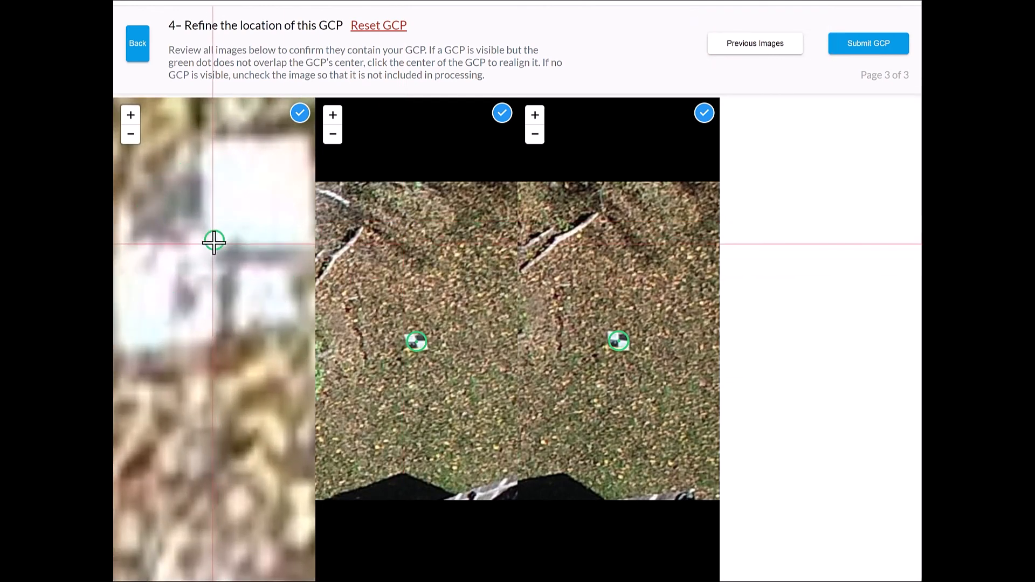
{"action": "scroll", "coordinate": [417, 344], "scroll_direction": "up", "scroll_amount": 5}
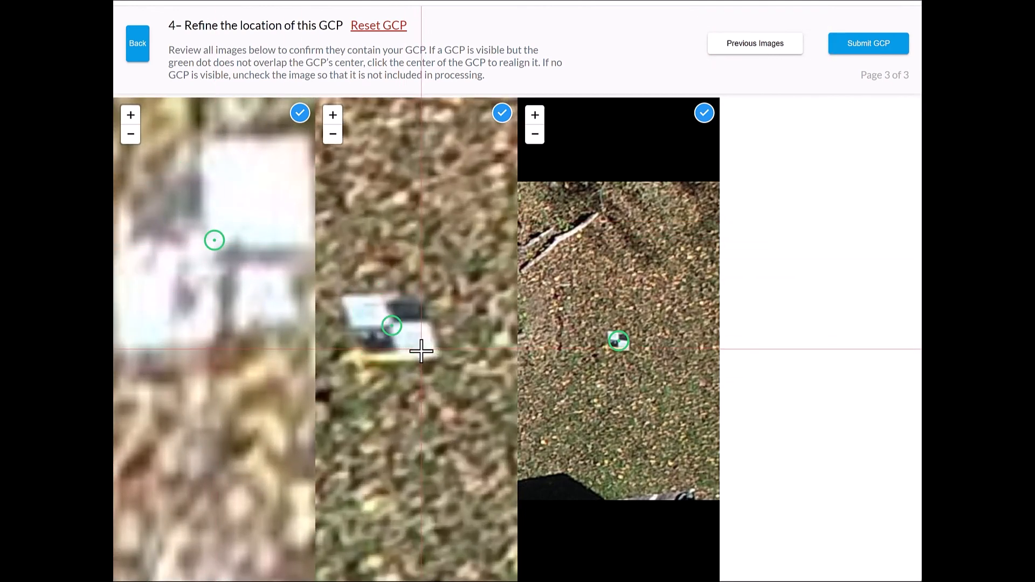
{"action": "scroll", "coordinate": [418, 348], "scroll_direction": "down", "scroll_amount": 5}
{"action": "scroll", "coordinate": [411, 342], "scroll_direction": "up", "scroll_amount": 3}
{"action": "left_click", "coordinate": [433, 359]}
{"action": "scroll", "coordinate": [431, 356], "scroll_direction": "up", "scroll_amount": 3}
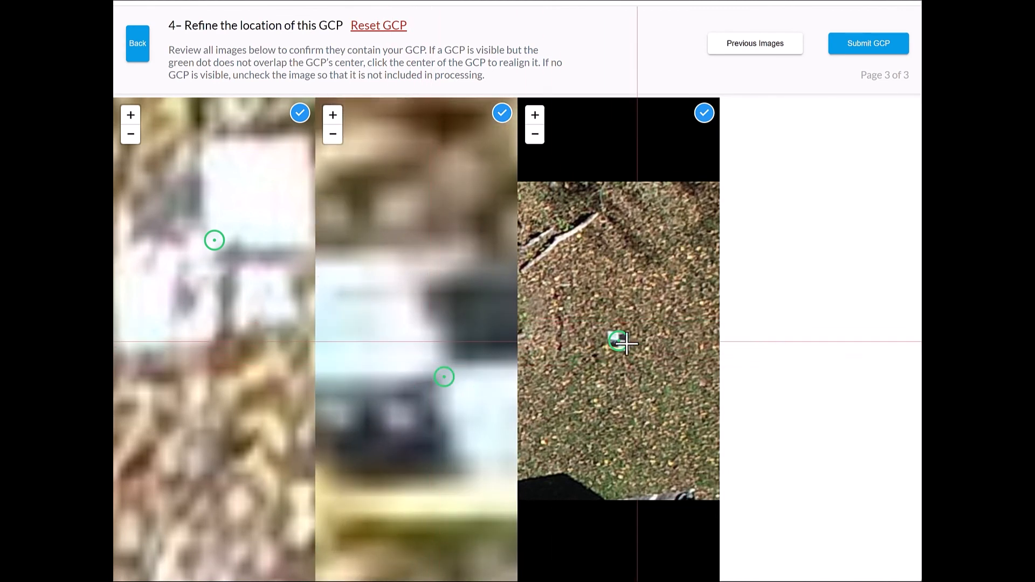
{"action": "scroll", "coordinate": [620, 341], "scroll_direction": "up", "scroll_amount": 5}
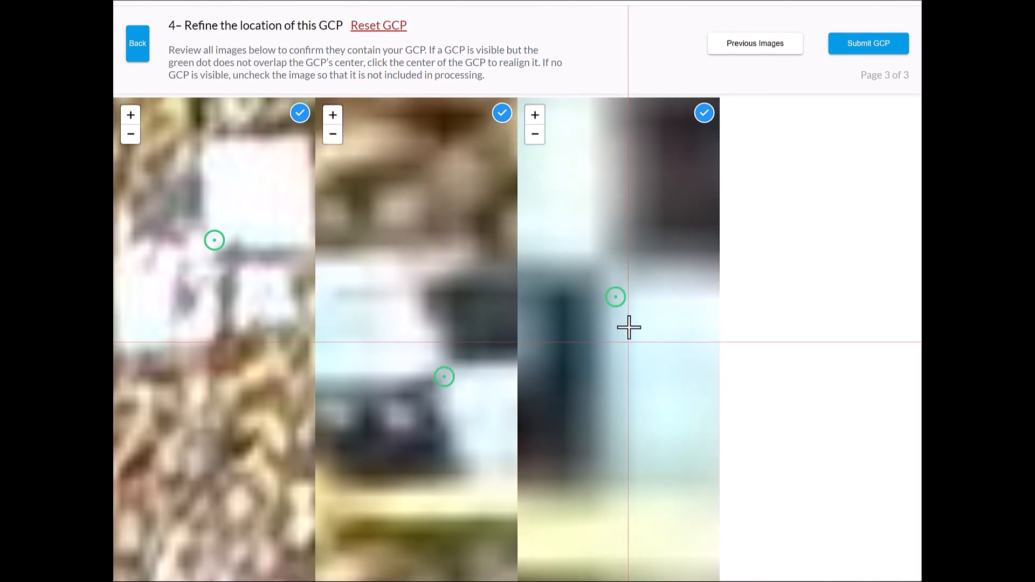
{"action": "left_click", "coordinate": [605, 271]}
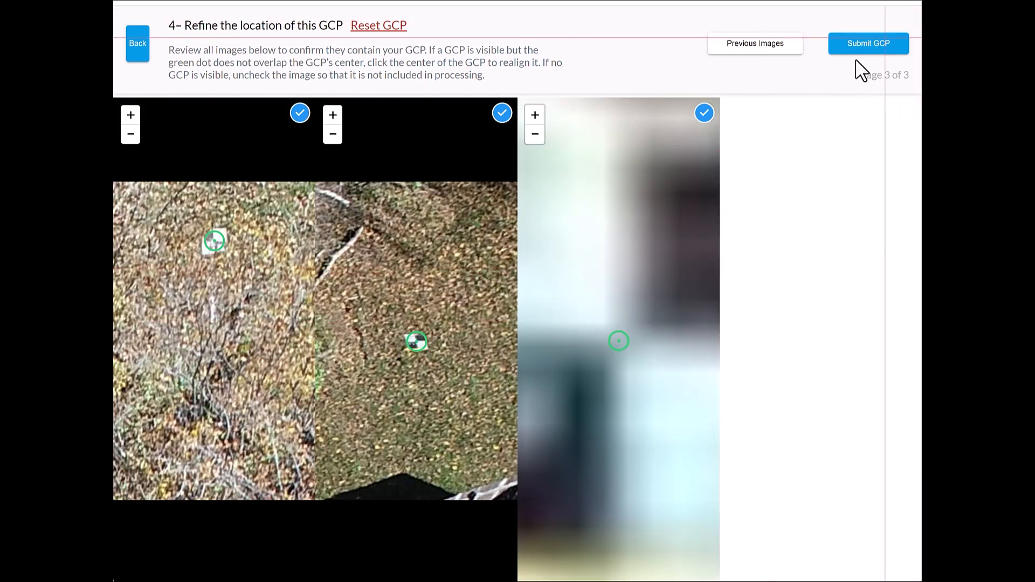
- Submit GCP-4's refined tags and open GCP-5 to check the marker in its first image
{"action": "left_click", "coordinate": [879, 48]}
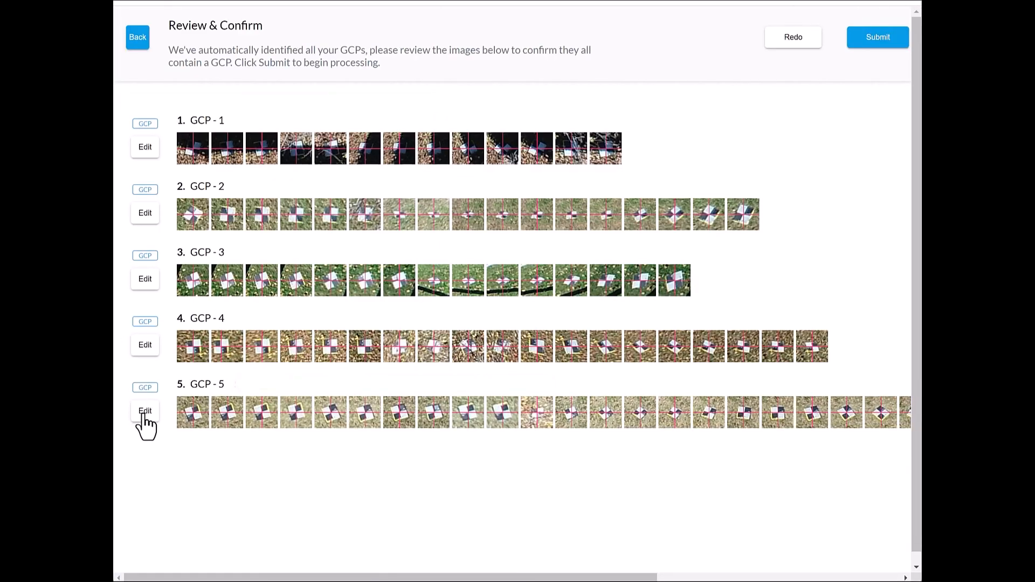
{"action": "left_click", "coordinate": [145, 412]}
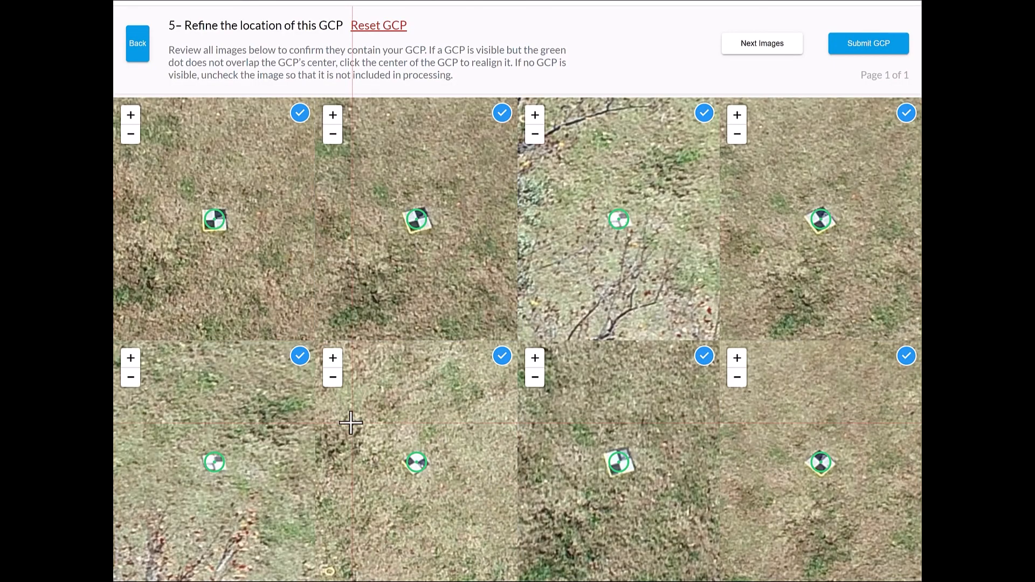
{"action": "scroll", "coordinate": [214, 223], "scroll_direction": "up", "scroll_amount": 5}
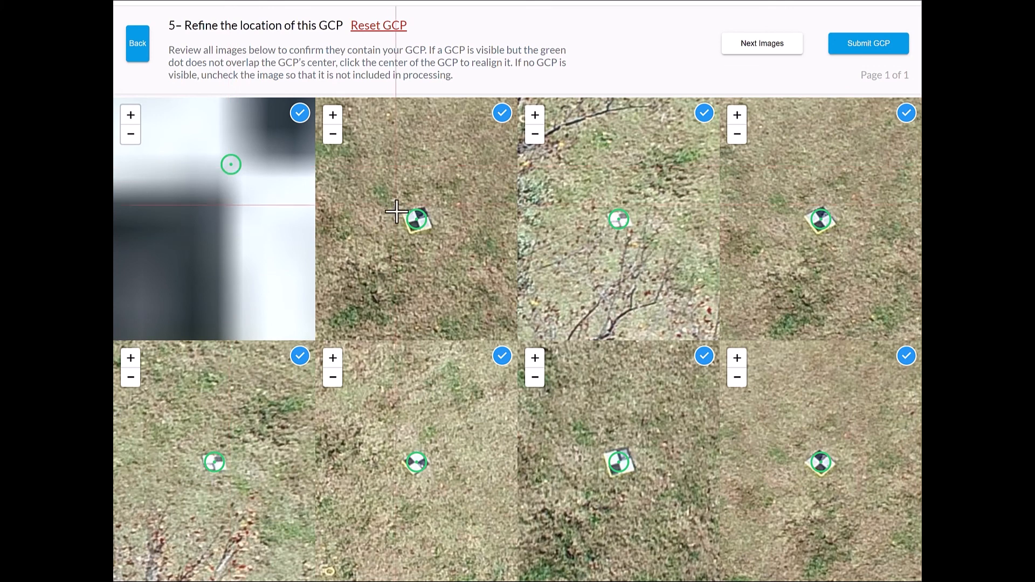
- Realign the GCP-5 marker to the target's center in the second, third and fourth images of page 1
{"action": "scroll", "coordinate": [415, 226], "scroll_direction": "up", "scroll_amount": 5}
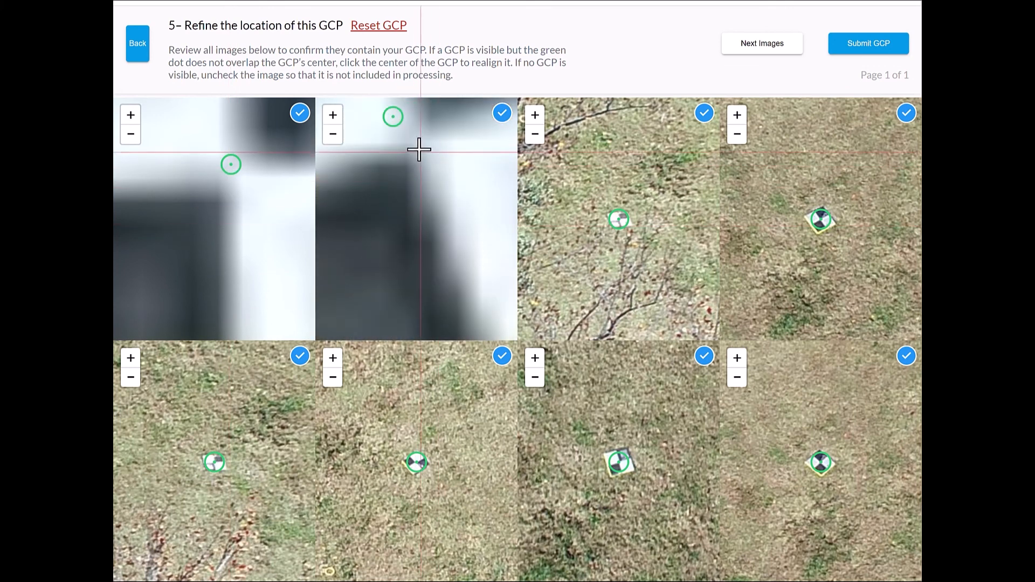
{"action": "left_click", "coordinate": [421, 142]}
{"action": "scroll", "coordinate": [622, 219], "scroll_direction": "up", "scroll_amount": 5}
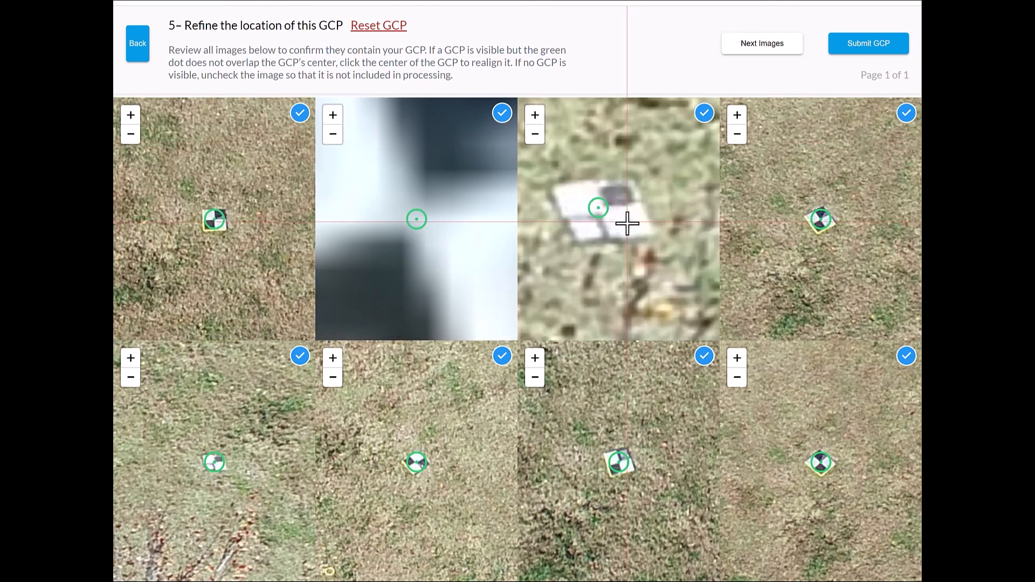
{"action": "left_click", "coordinate": [544, 180]}
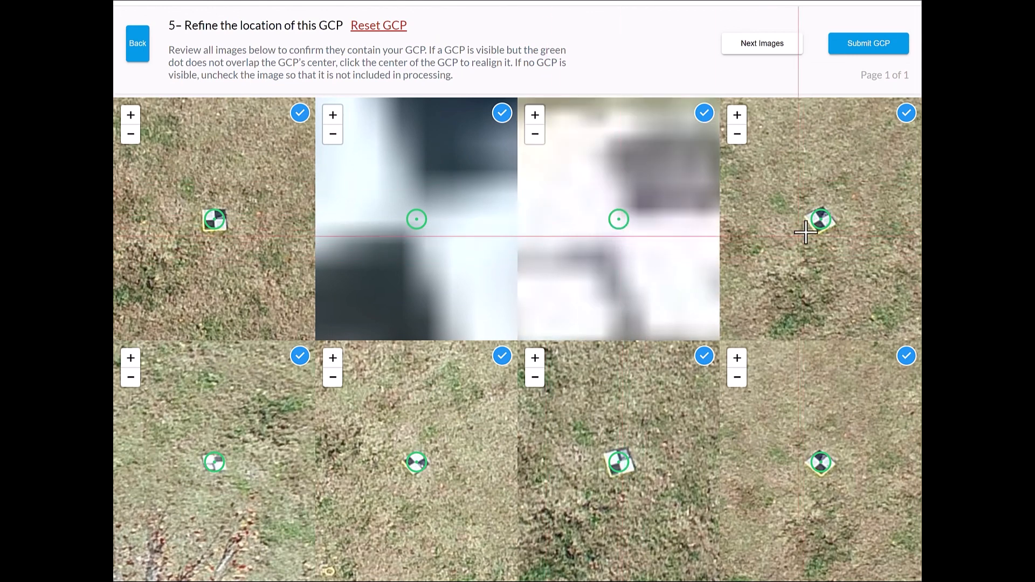
{"action": "scroll", "coordinate": [820, 221], "scroll_direction": "up", "scroll_amount": 6}
{"action": "left_click", "coordinate": [815, 176]}
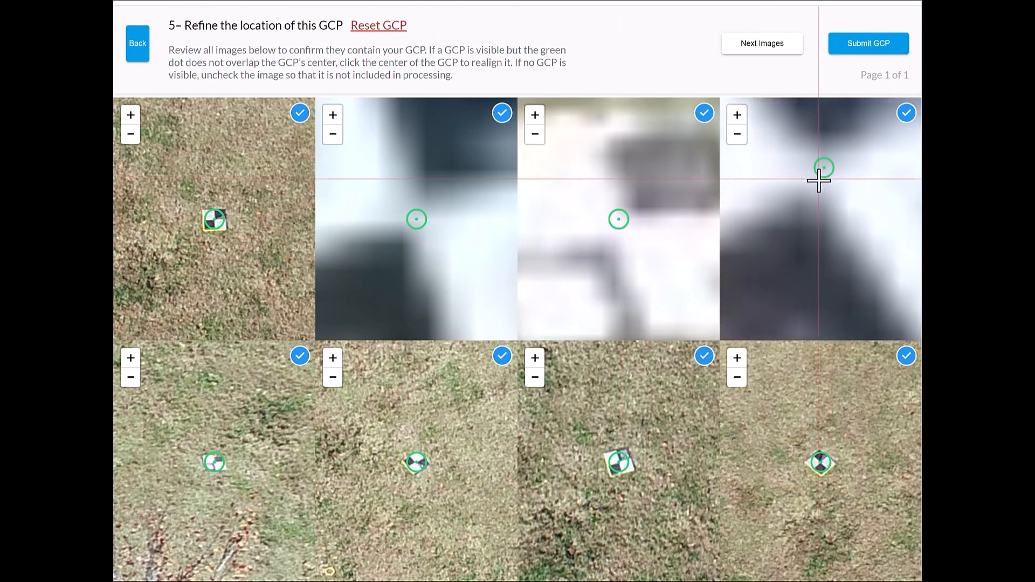
- Check the GCP-5 marker in the fifth and seventh images of page 1 and realign it to the target's center in the sixth and eighth
{"action": "left_click", "coordinate": [213, 470]}
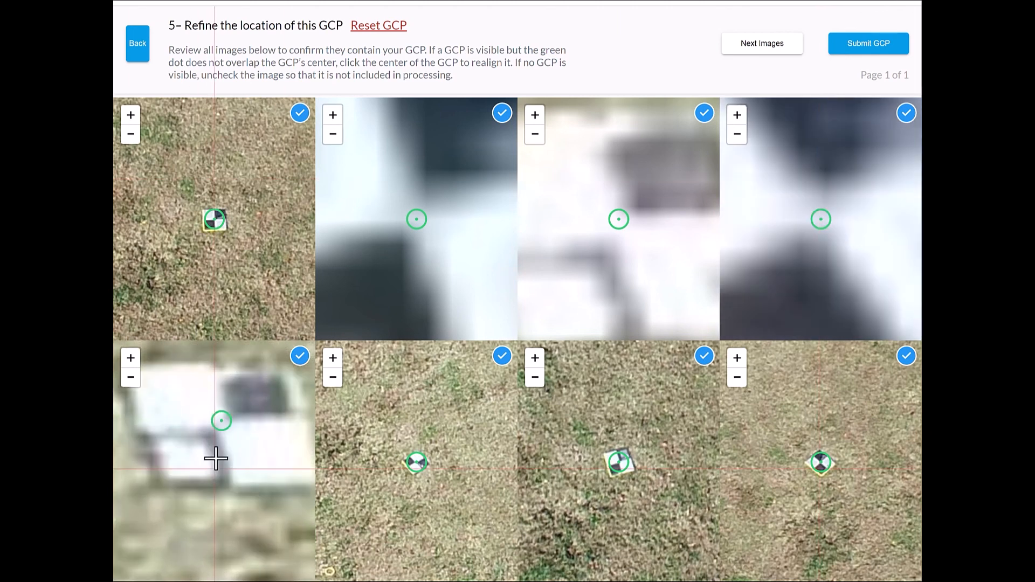
{"action": "left_click", "coordinate": [410, 469]}
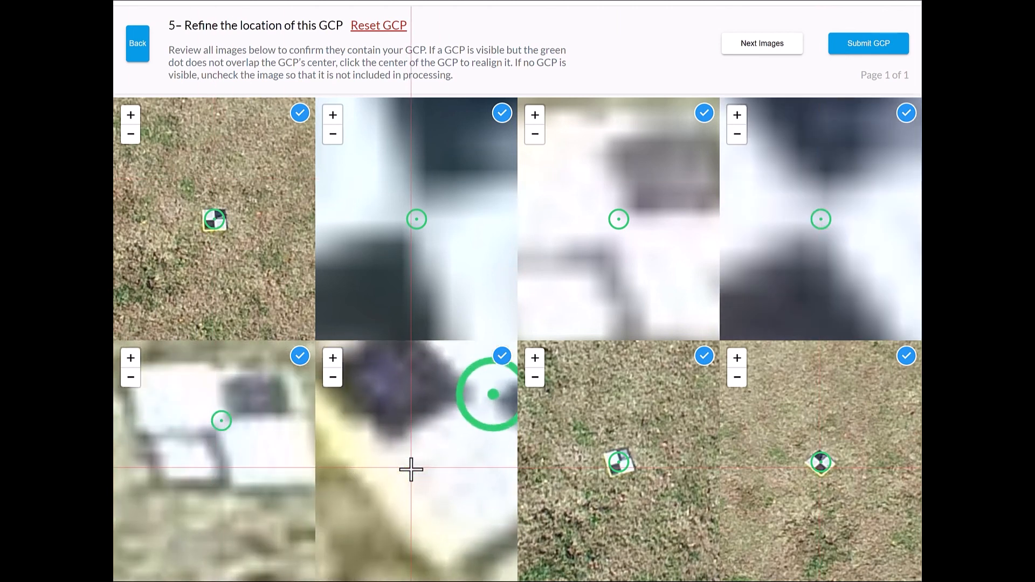
{"action": "left_click", "coordinate": [492, 388]}
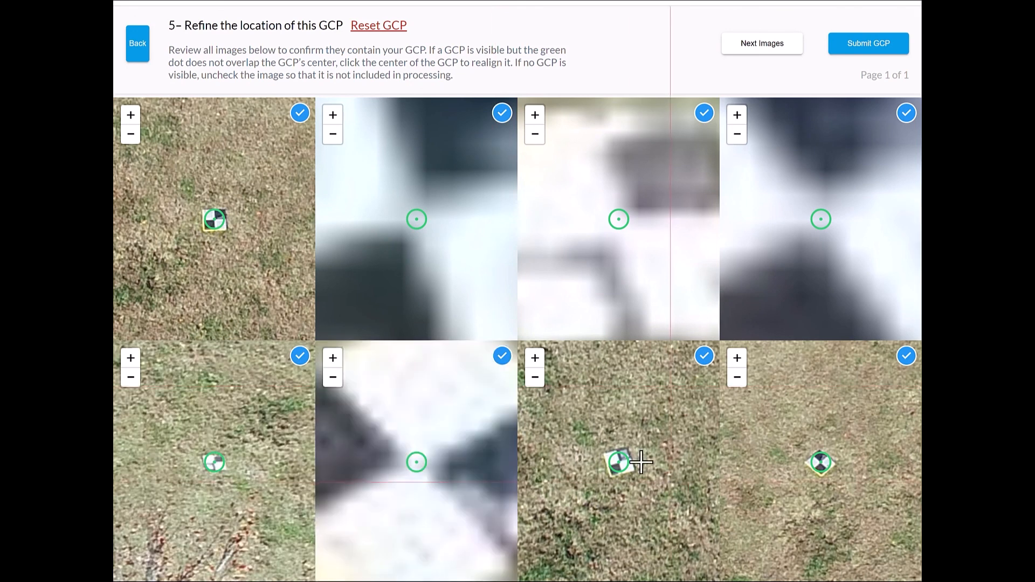
{"action": "left_click", "coordinate": [625, 466]}
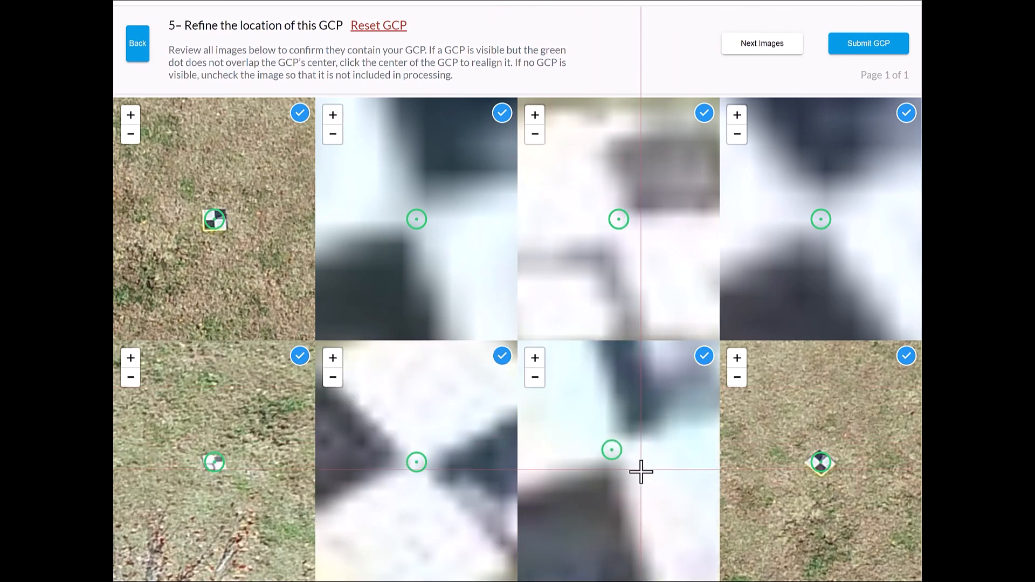
{"action": "left_click", "coordinate": [827, 474]}
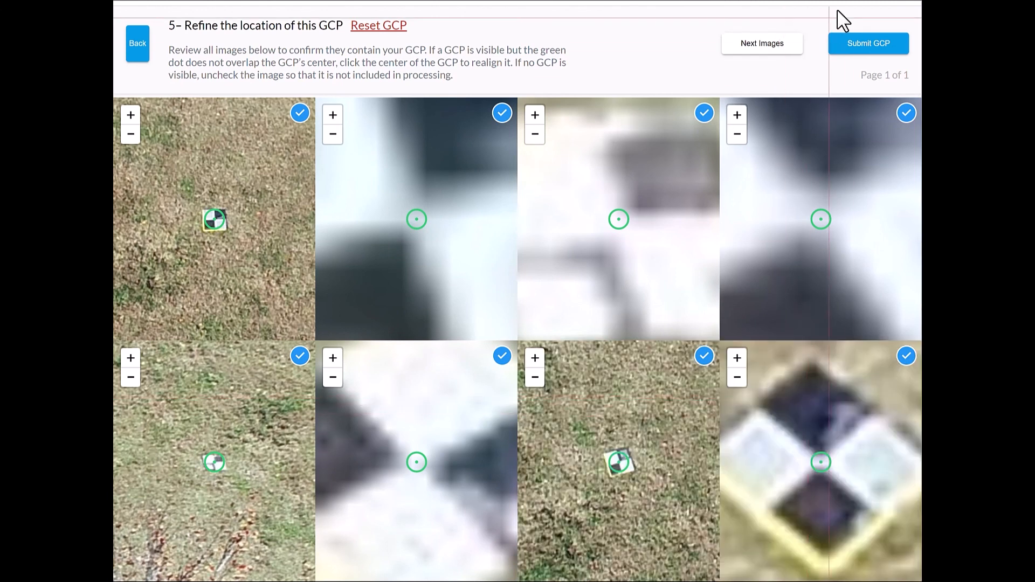
- Go to GCP-5's page 2 and realign the marker to the target's center in the first two images
{"action": "left_click", "coordinate": [776, 46]}
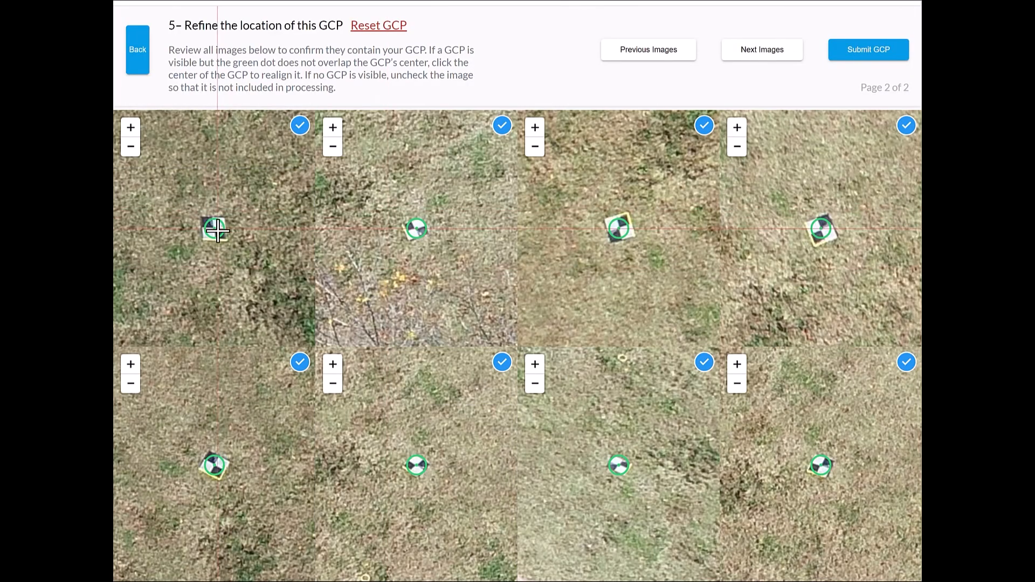
{"action": "left_click", "coordinate": [220, 231]}
{"action": "scroll", "coordinate": [220, 231], "scroll_direction": "up", "scroll_amount": 3}
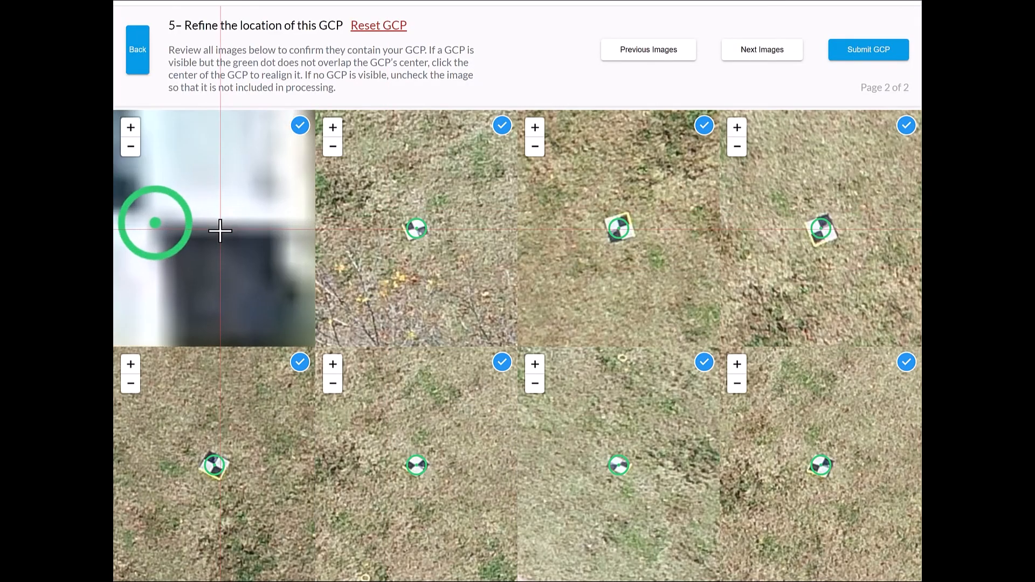
{"action": "mouse_move", "coordinate": [170, 224]}
{"action": "left_mouse_down"}
{"action": "mouse_move", "coordinate": [274, 281]}
{"action": "mouse_move", "coordinate": [213, 227]}
{"action": "left_mouse_up"}
{"action": "scroll", "coordinate": [407, 228], "scroll_direction": "up", "scroll_amount": 3}
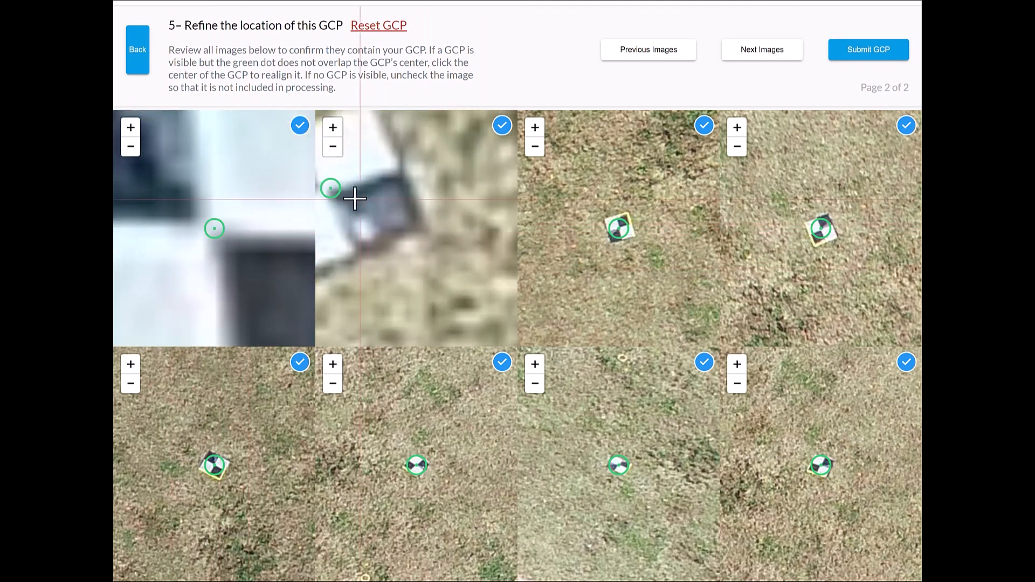
{"action": "left_click_drag", "start_coordinate": [353, 196], "coordinate": [480, 284]}
{"action": "left_click", "coordinate": [450, 272]}
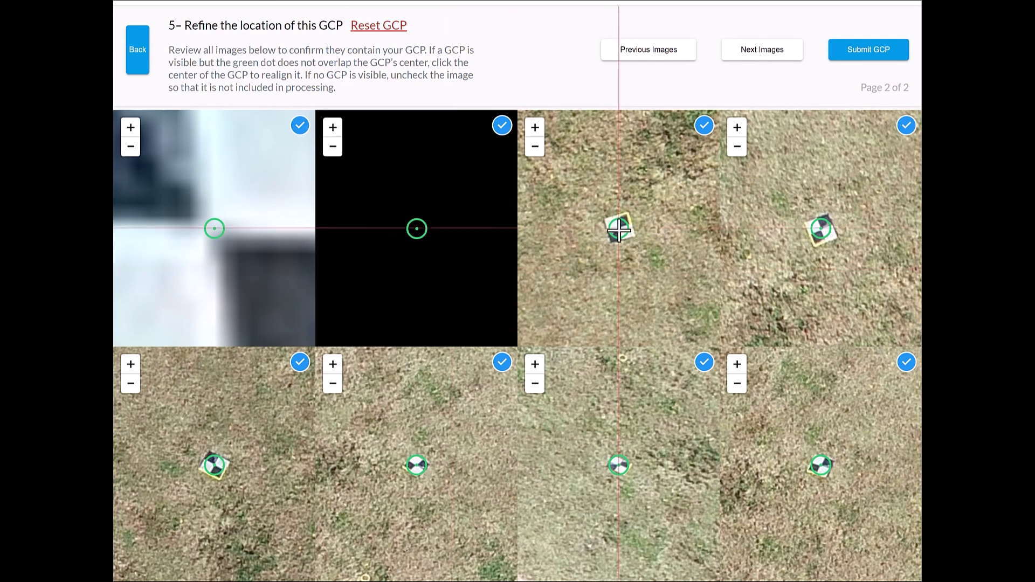
- Realign the GCP-5 marker to the target's center in the third, fourth and fifth images of page 2
{"action": "scroll", "coordinate": [622, 227], "scroll_direction": "up", "scroll_amount": 3}
{"action": "left_click", "coordinate": [560, 234]}
{"action": "scroll", "coordinate": [862, 208], "scroll_direction": "up", "scroll_amount": 3}
{"action": "left_click", "coordinate": [857, 191]}
{"action": "scroll", "coordinate": [212, 473], "scroll_direction": "up", "scroll_amount": 3}
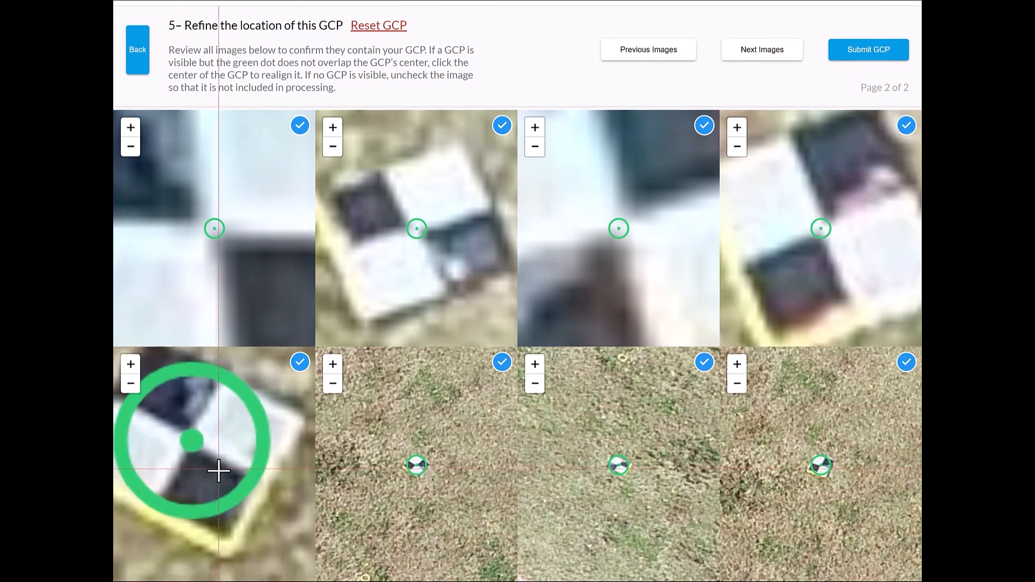
{"action": "left_click", "coordinate": [189, 438]}
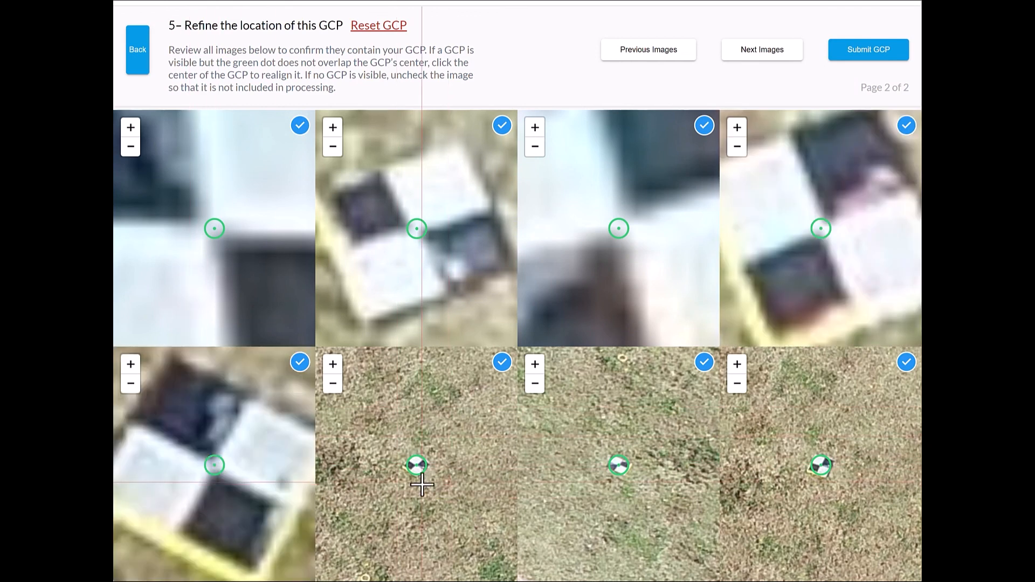
- Realign the GCP-5 marker to the target's center in the sixth, seventh and eighth images of page 2
{"action": "scroll", "coordinate": [417, 480], "scroll_direction": "up", "scroll_amount": 3}
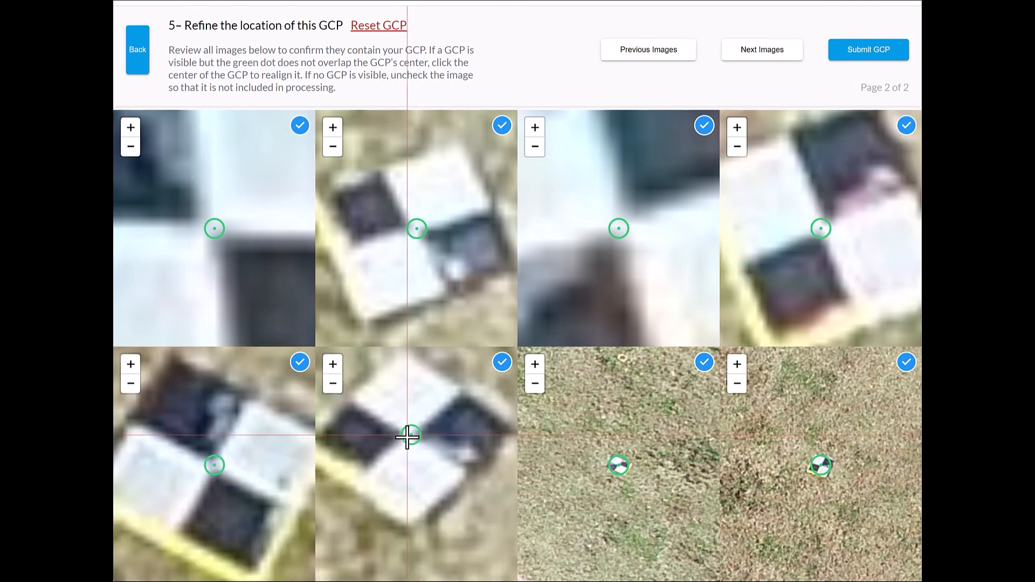
{"action": "left_click", "coordinate": [407, 436]}
{"action": "scroll", "coordinate": [609, 469], "scroll_direction": "up", "scroll_amount": 3}
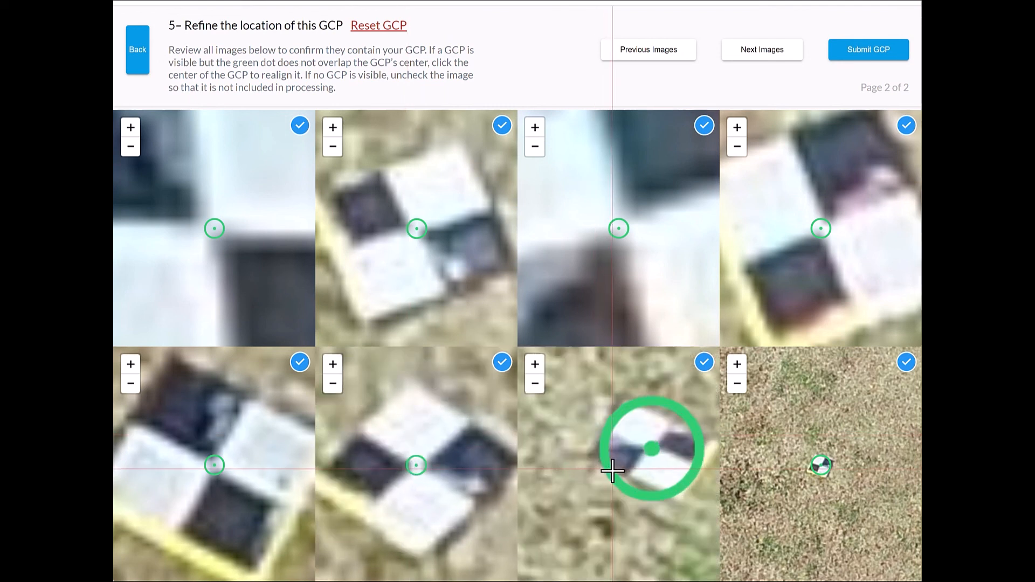
{"action": "left_click", "coordinate": [669, 450]}
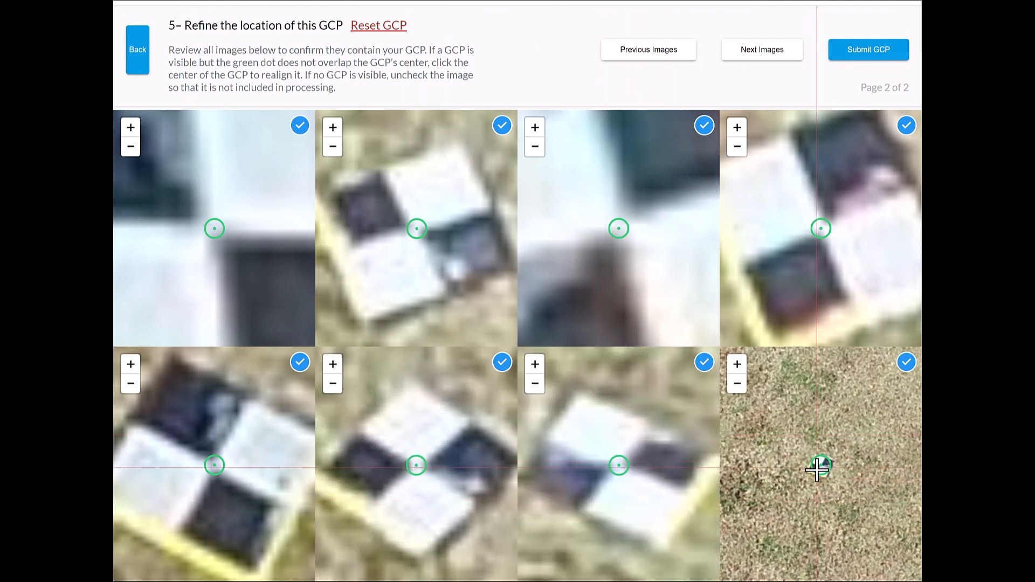
{"action": "scroll", "coordinate": [817, 470], "scroll_direction": "up", "scroll_amount": 5}
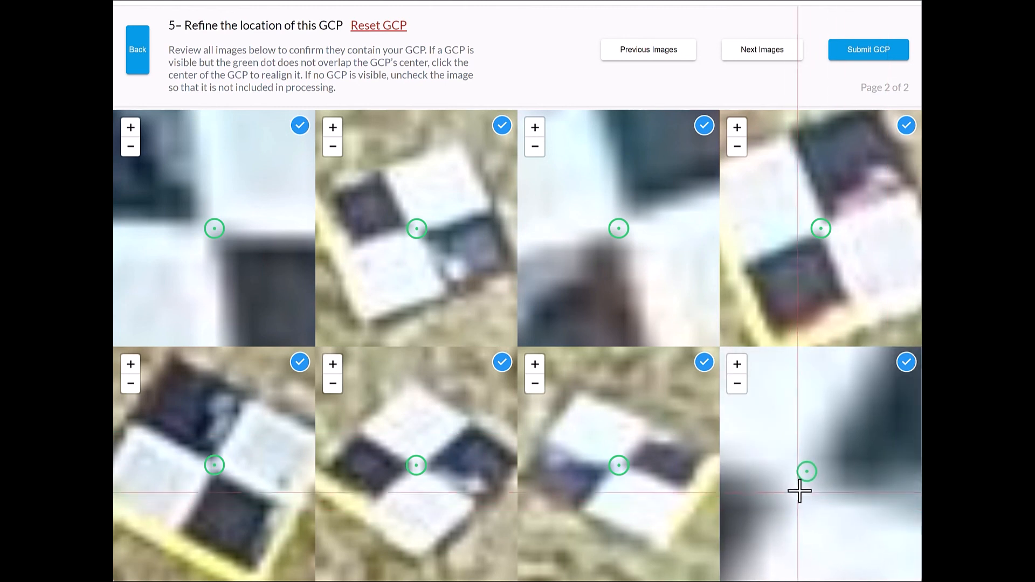
{"action": "left_click", "coordinate": [799, 475]}
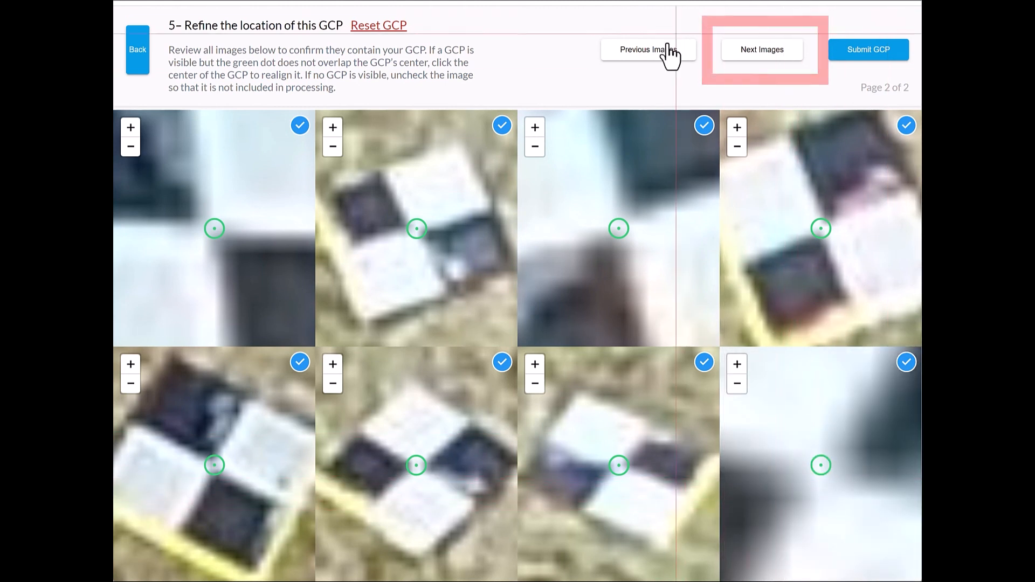
- Advance through GCP-5's images to page 4 and realign the marker to the target's center in the first four images
{"action": "left_click", "coordinate": [755, 51]}
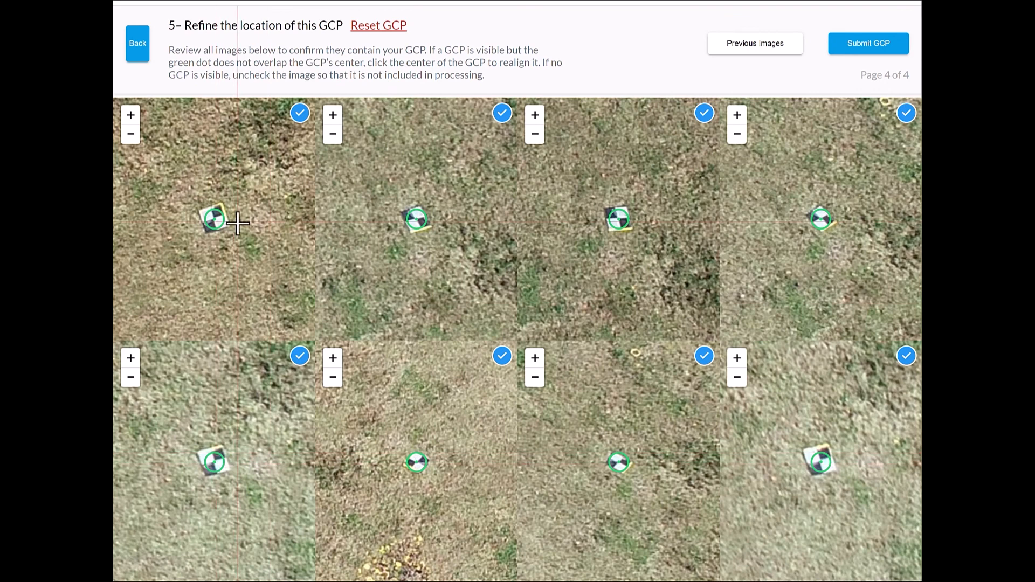
{"action": "scroll", "coordinate": [215, 228], "scroll_direction": "up", "scroll_amount": 5}
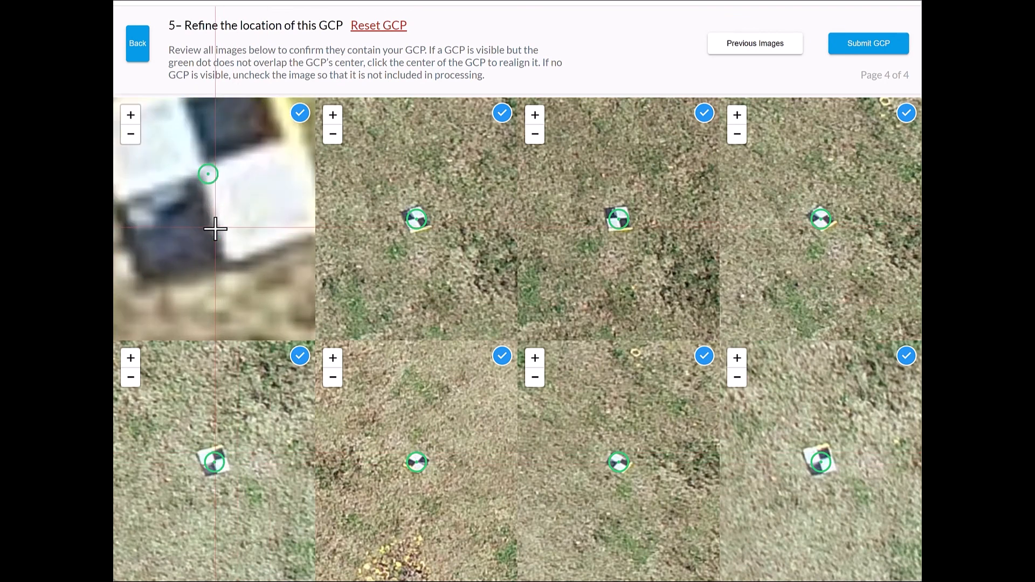
{"action": "left_click", "coordinate": [205, 174]}
{"action": "scroll", "coordinate": [408, 217], "scroll_direction": "up", "scroll_amount": 5}
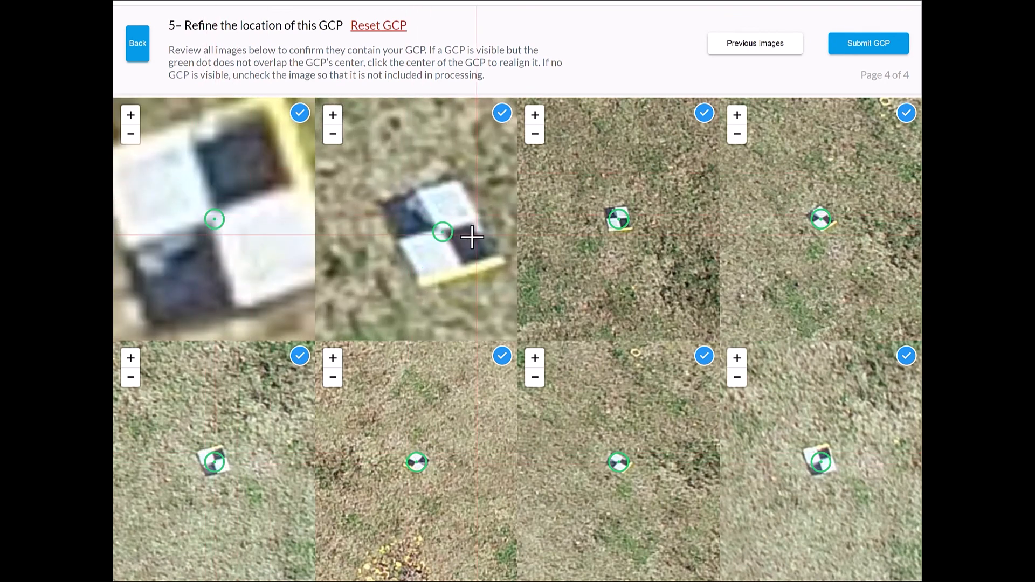
{"action": "left_click", "coordinate": [441, 232]}
{"action": "scroll", "coordinate": [614, 215], "scroll_direction": "up", "scroll_amount": 5}
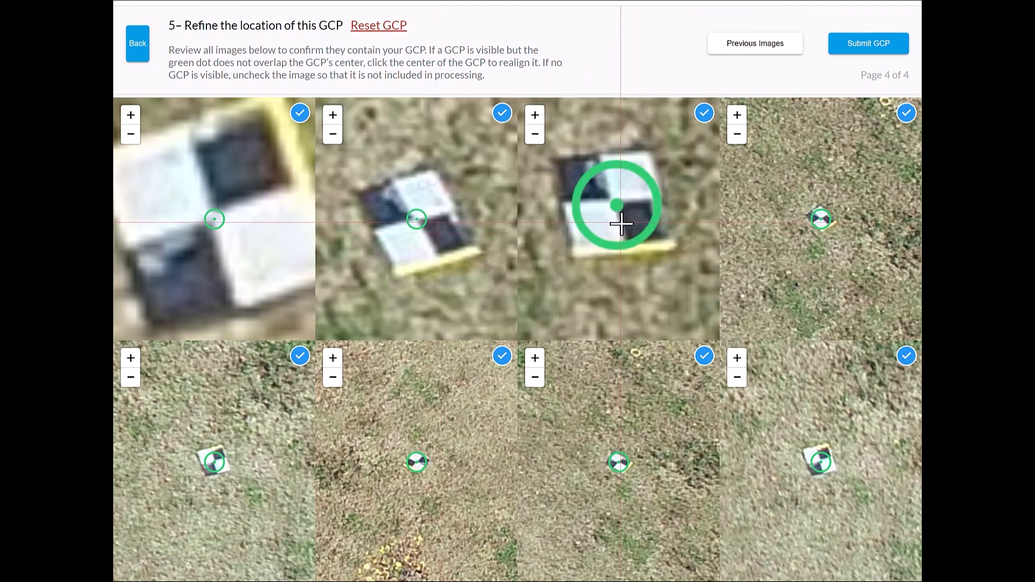
{"action": "left_click", "coordinate": [609, 184]}
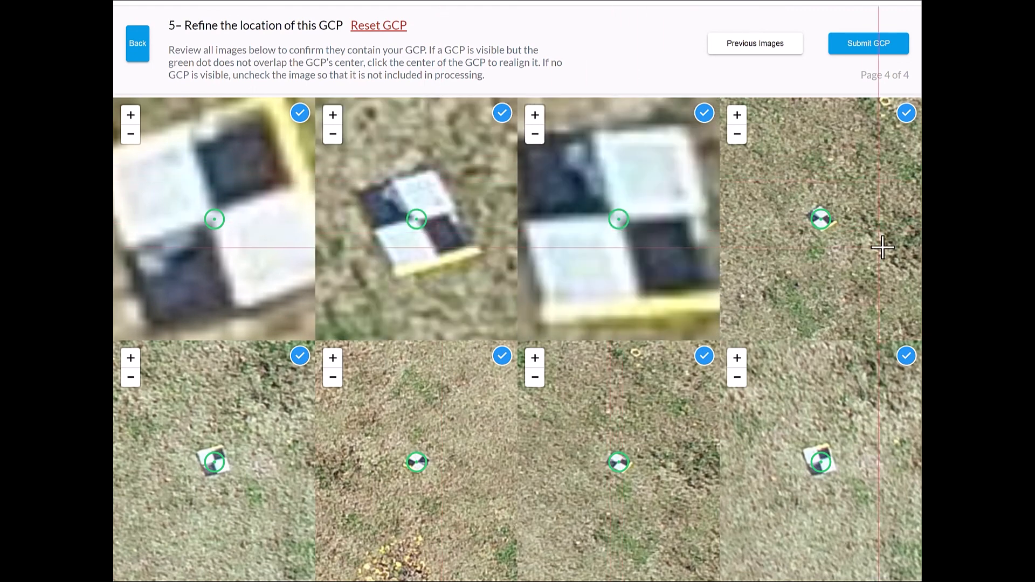
{"action": "scroll", "coordinate": [820, 225], "scroll_direction": "up", "scroll_amount": 5}
{"action": "left_click", "coordinate": [829, 174]}
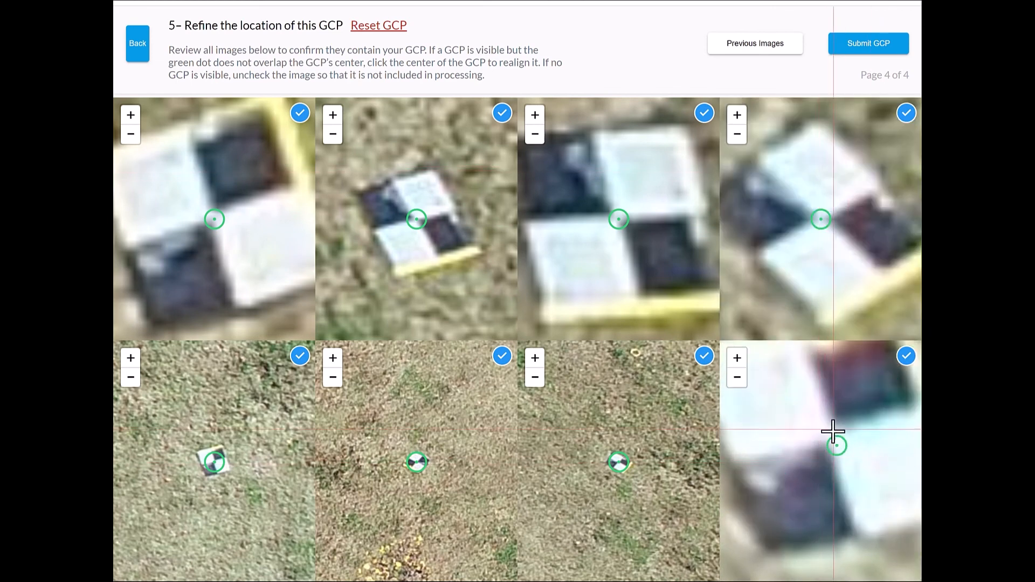
- Realign the GCP-5 marker to the target's center in the last four images of page 4
{"action": "scroll", "coordinate": [621, 468], "scroll_direction": "up", "scroll_amount": 5}
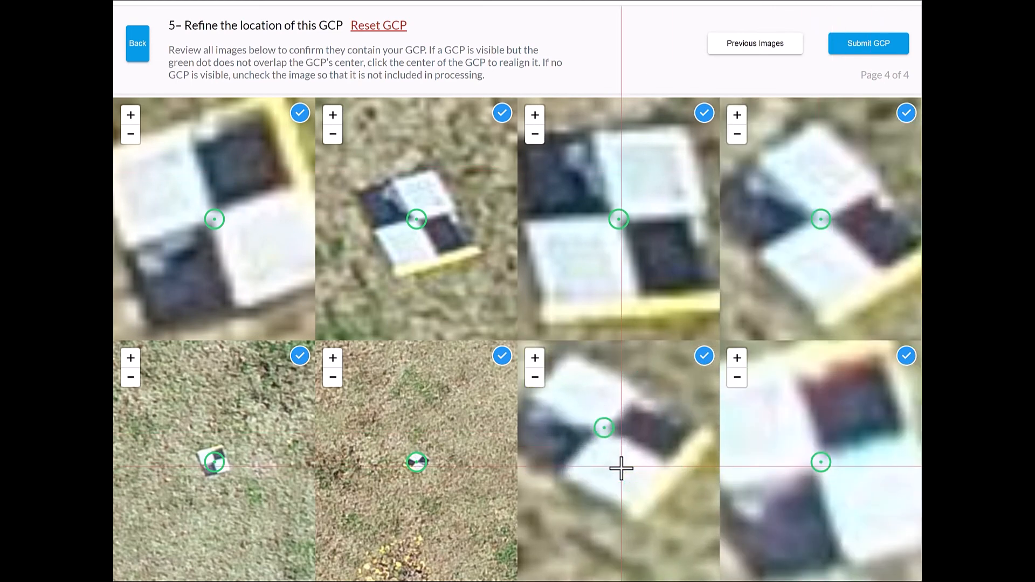
{"action": "left_click", "coordinate": [601, 426]}
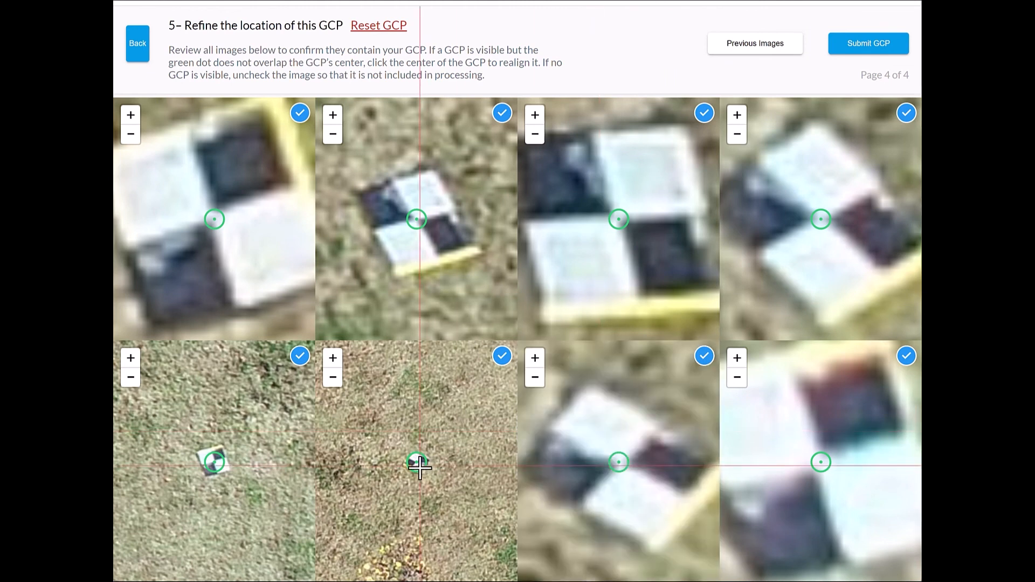
{"action": "scroll", "coordinate": [419, 464], "scroll_direction": "up", "scroll_amount": 5}
{"action": "left_click", "coordinate": [400, 436]}
{"action": "scroll", "coordinate": [216, 465], "scroll_direction": "up", "scroll_amount": 5}
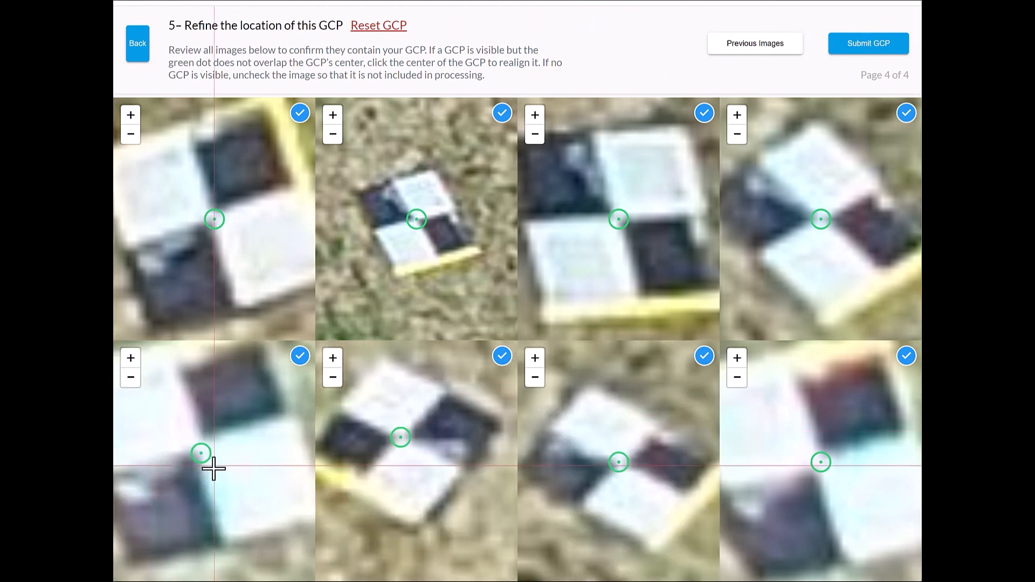
{"action": "left_click", "coordinate": [203, 453]}
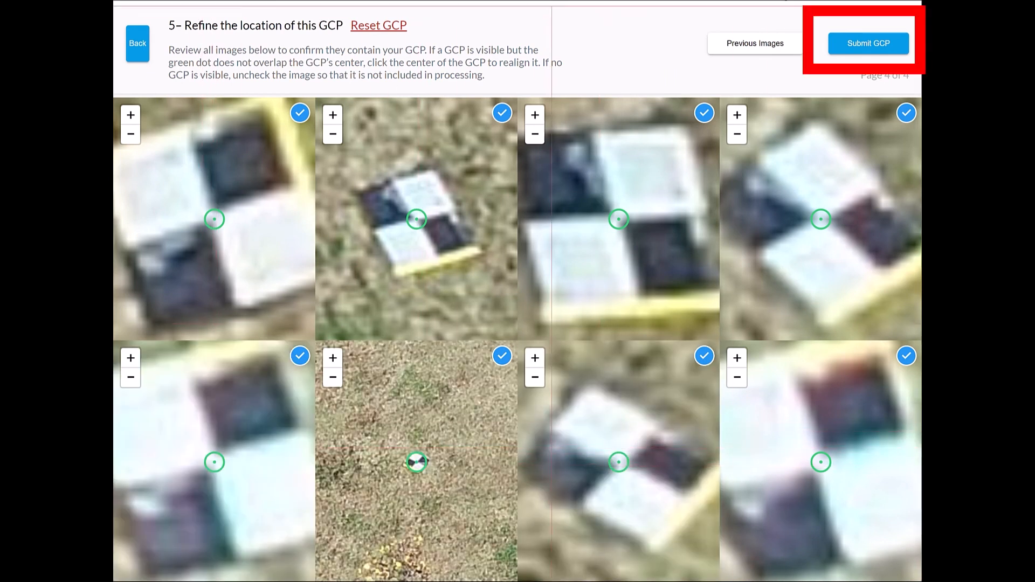
- Submit GCP-5's refined tags and send all five reviewed GCPs for processing
{"action": "left_click", "coordinate": [869, 48]}
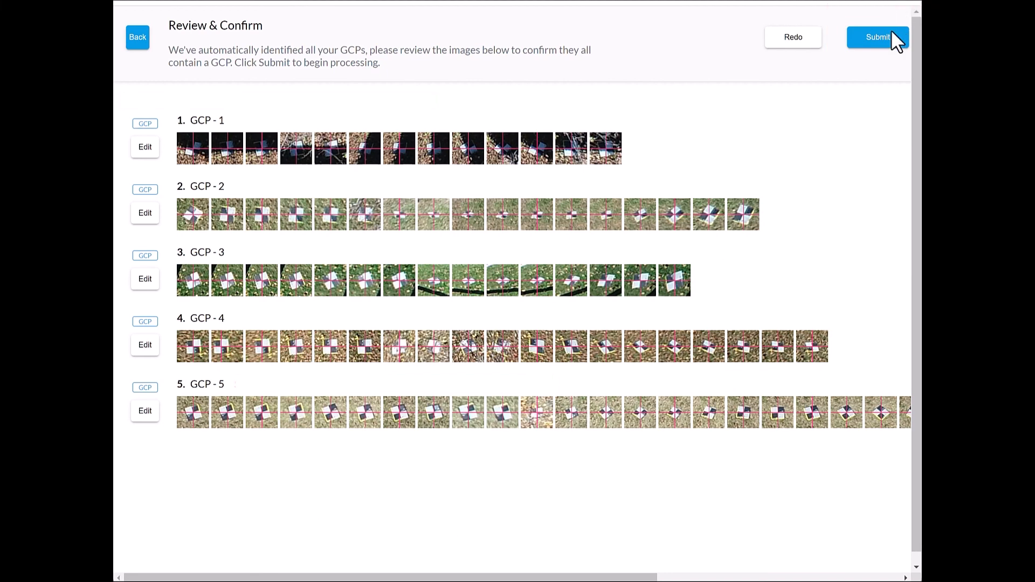
{"action": "left_click", "coordinate": [877, 38]}
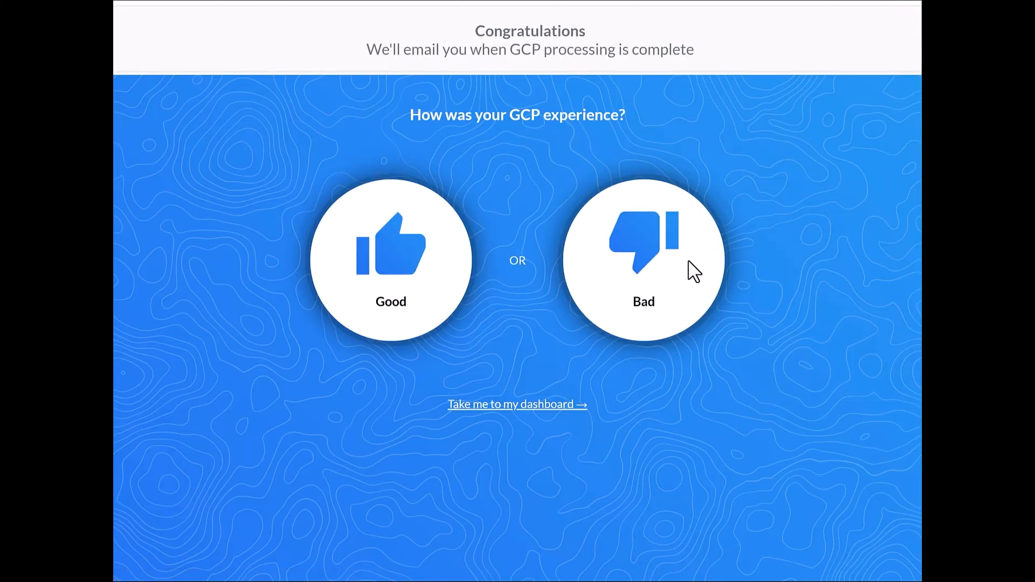
- Rate the GCP experience as Good and go to the dashboard
{"action": "left_click", "coordinate": [398, 279]}
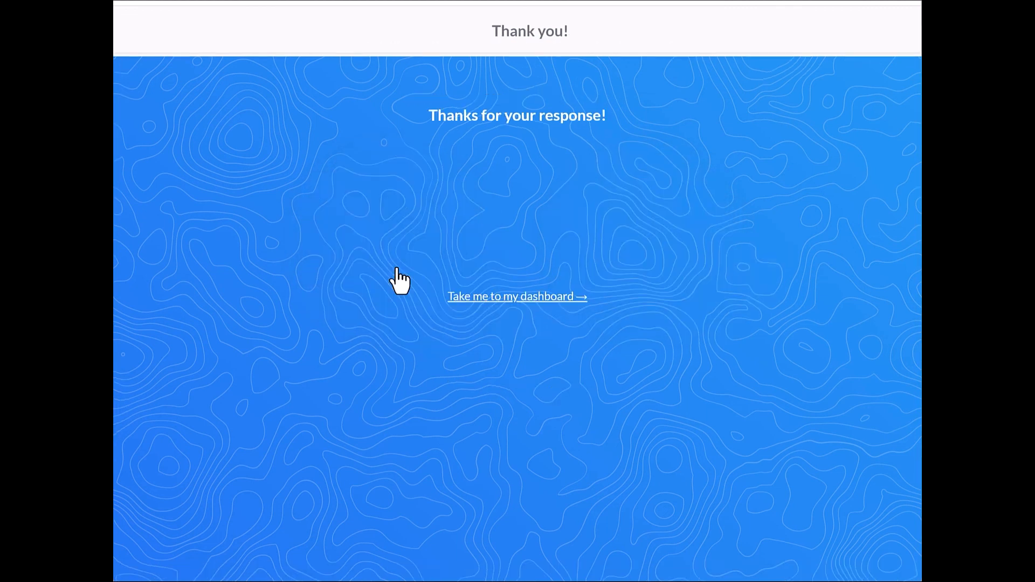
{"action": "left_click", "coordinate": [545, 301]}
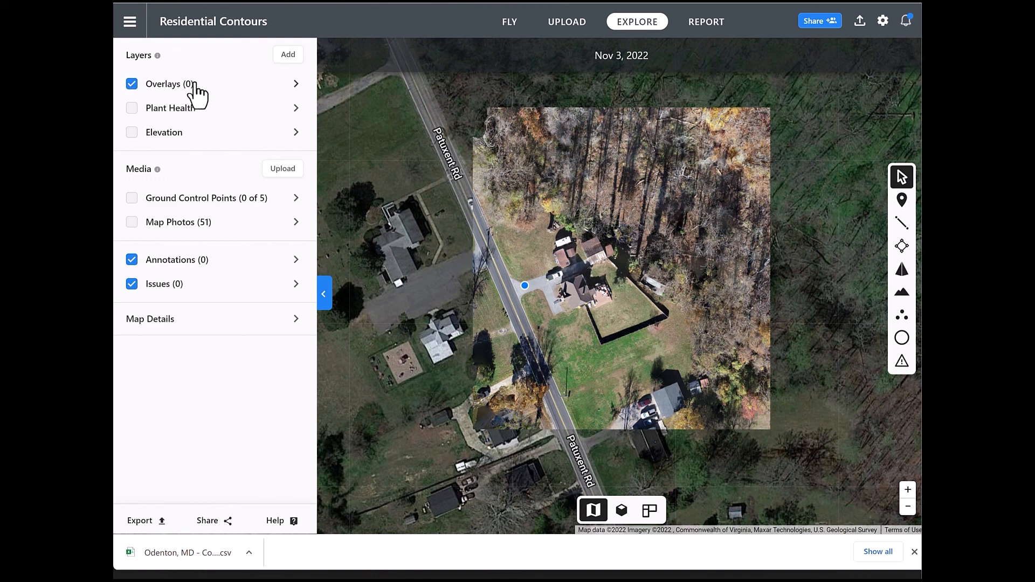
- Examine the Plant Health and Elevation layers on the Residential Contours map one at a time, hiding each again after viewing
{"action": "left_click", "coordinate": [132, 108]}
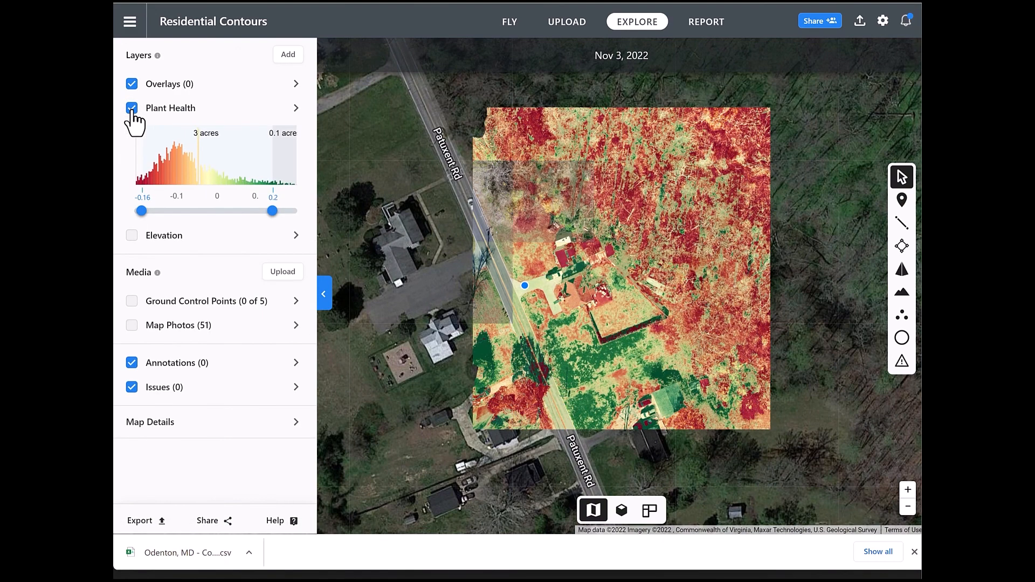
{"action": "left_click", "coordinate": [131, 108]}
{"action": "left_click", "coordinate": [131, 135]}
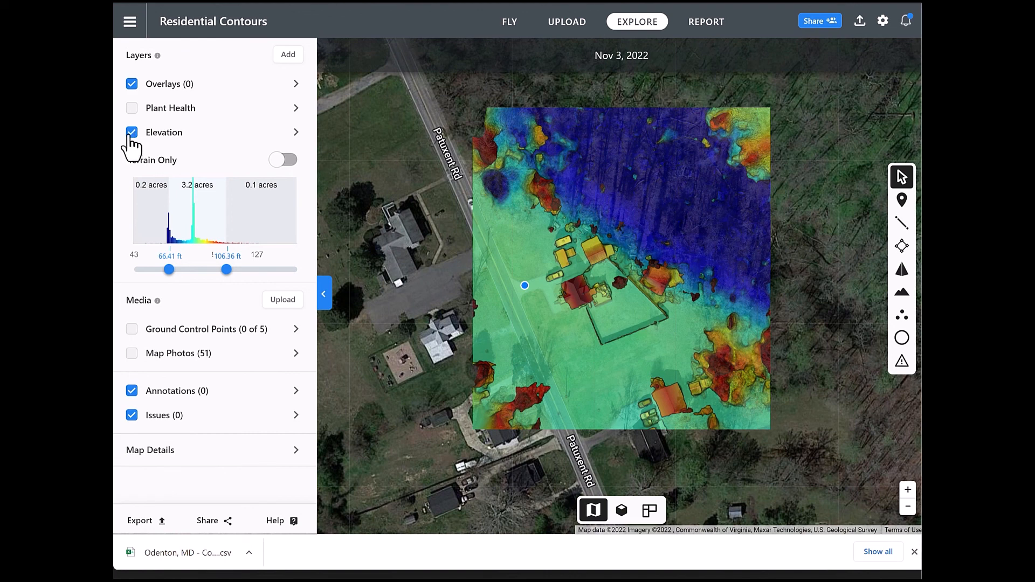
{"action": "left_click", "coordinate": [131, 133]}
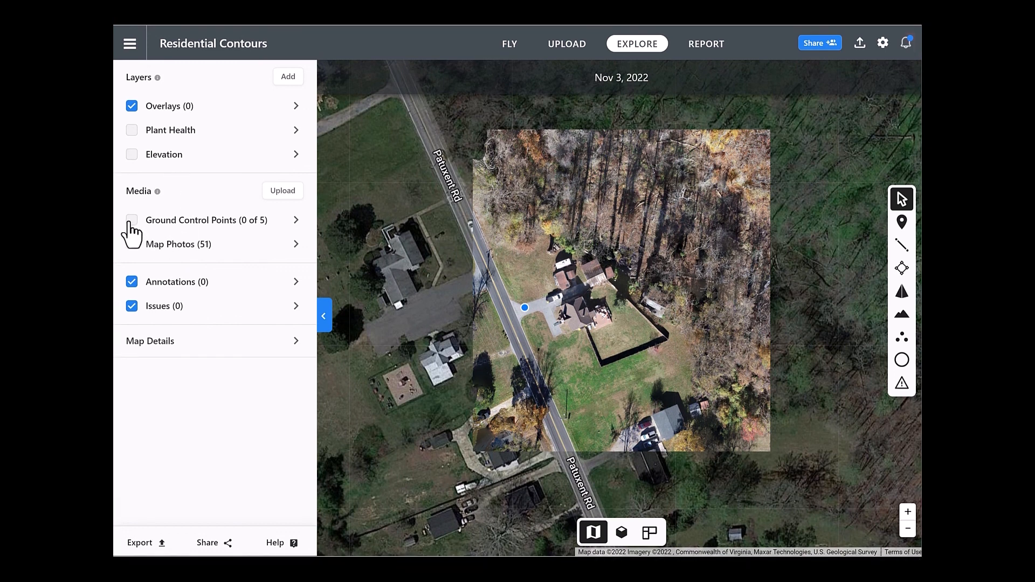
- Examine the locations of the Ground Control Points and the Map Photos on the map, hiding each set again after viewing
{"action": "left_click", "coordinate": [132, 221]}
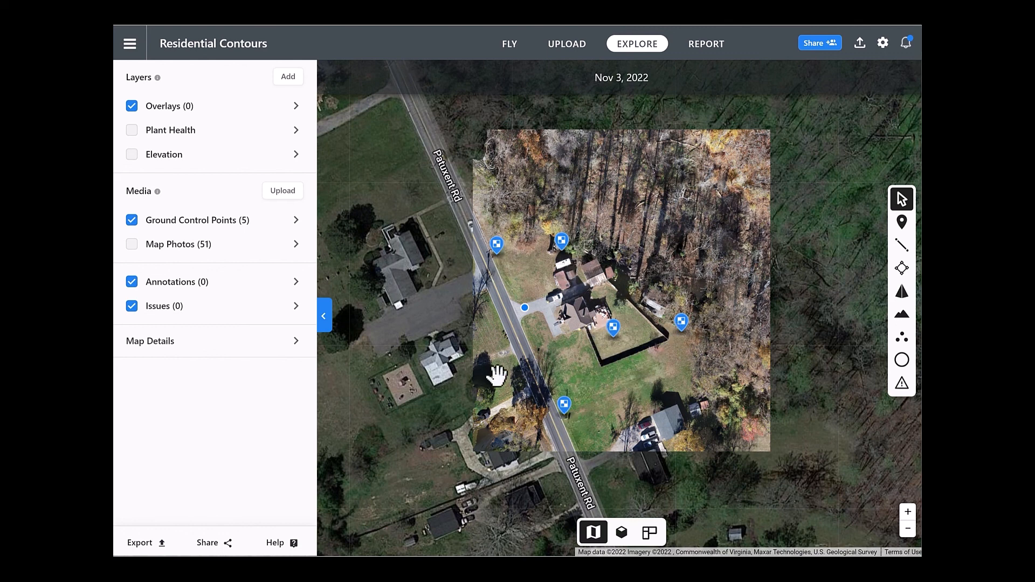
{"action": "left_click", "coordinate": [132, 220]}
{"action": "left_click", "coordinate": [132, 245]}
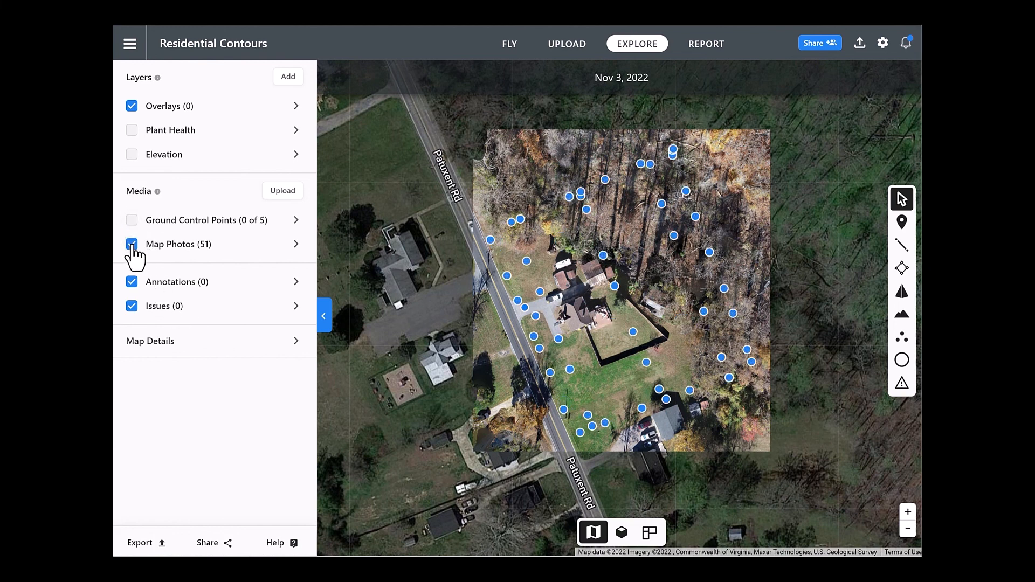
{"action": "left_click", "coordinate": [132, 244]}
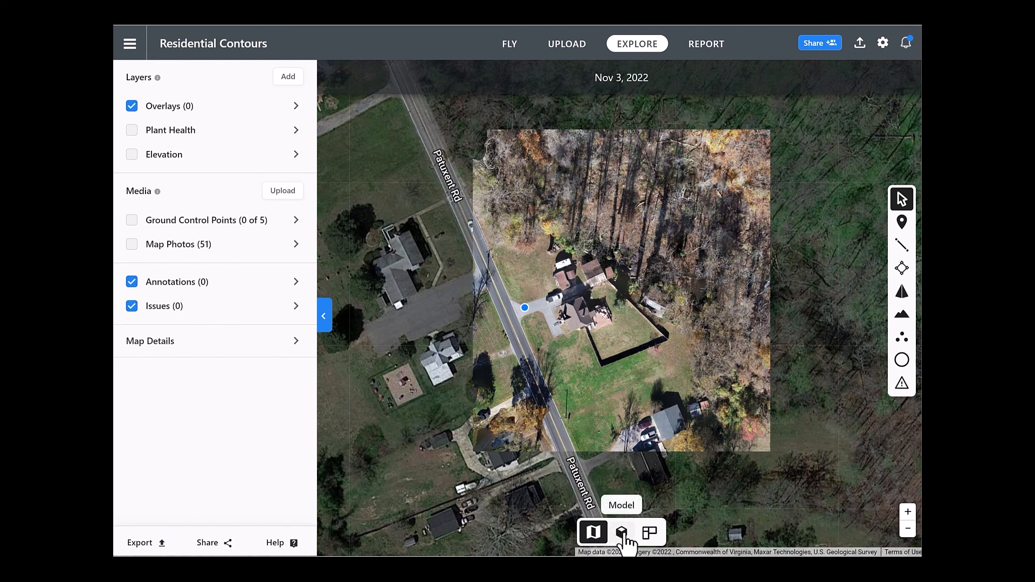
- Switch to the 3D model view and show its Contours layer
{"action": "left_click", "coordinate": [621, 533]}
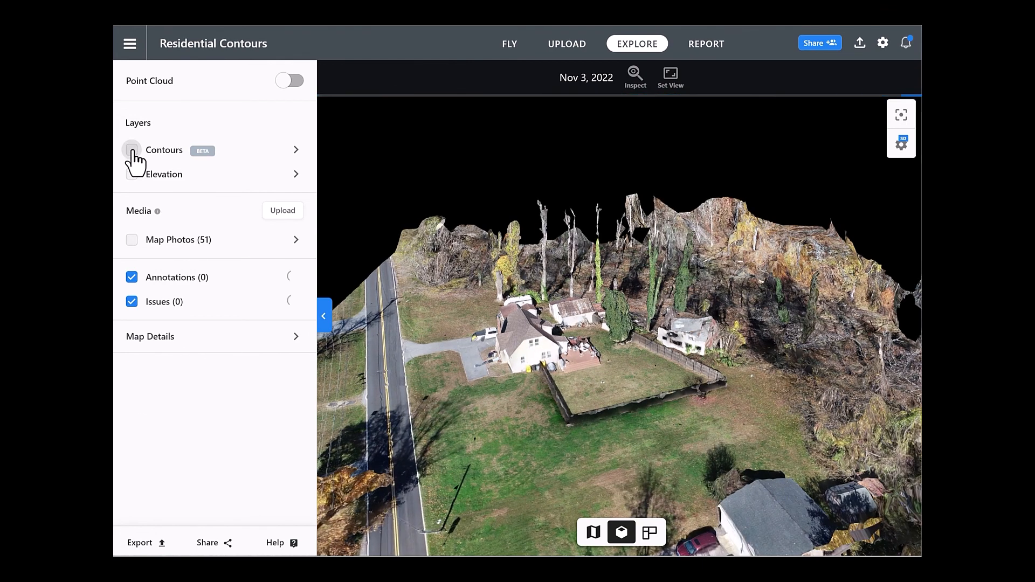
{"action": "left_click", "coordinate": [132, 151]}
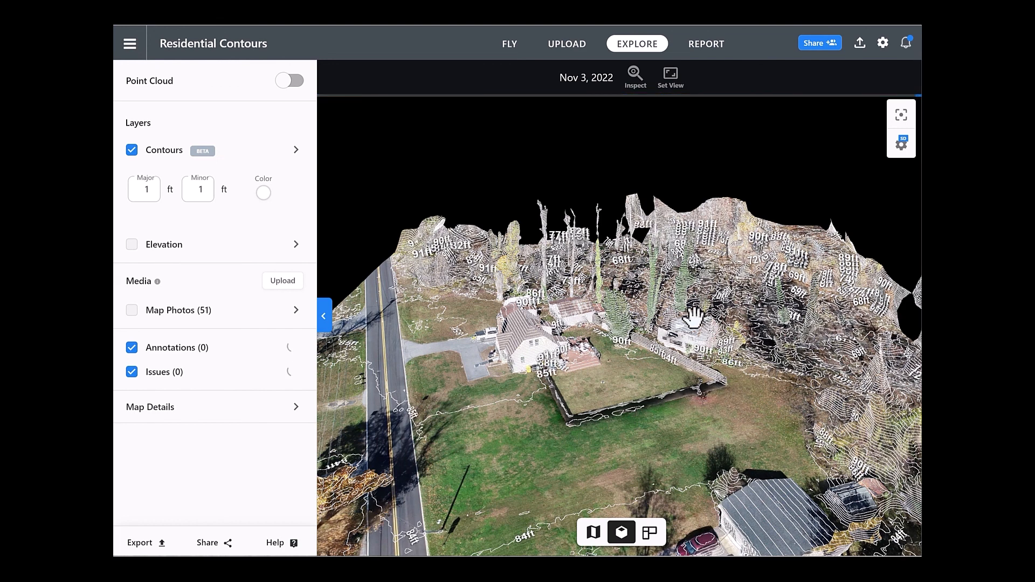
- Set the major contour interval to 5 ft on the Residential Contours 3D model
{"action": "double_click", "coordinate": [150, 190]}
{"action": "type", "text": "5"}
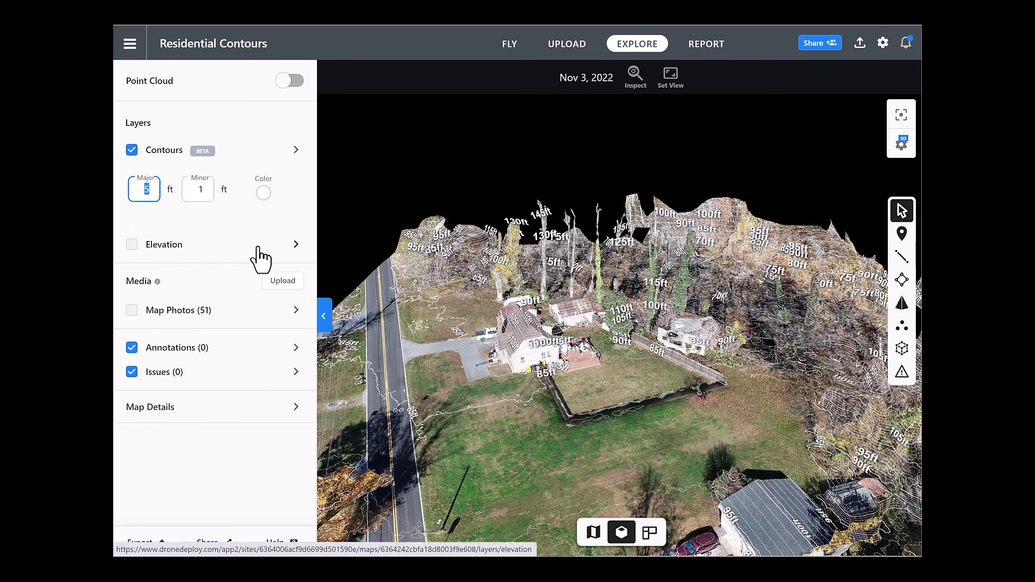
- Preview black contour lines and the Elevation layer on the 3D model, restoring white lines and hiding the layer again
{"action": "left_click", "coordinate": [264, 194]}
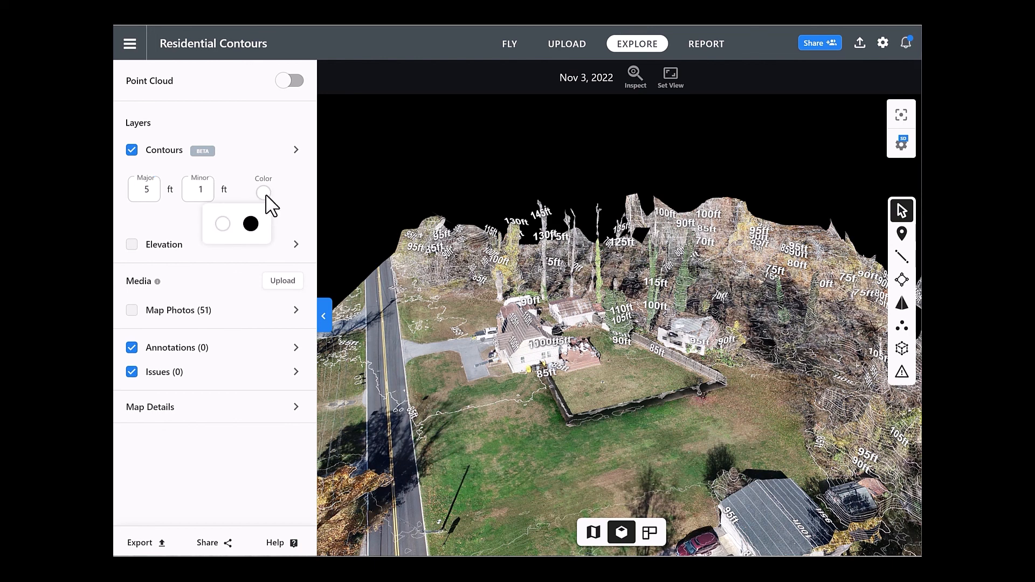
{"action": "left_click", "coordinate": [251, 224]}
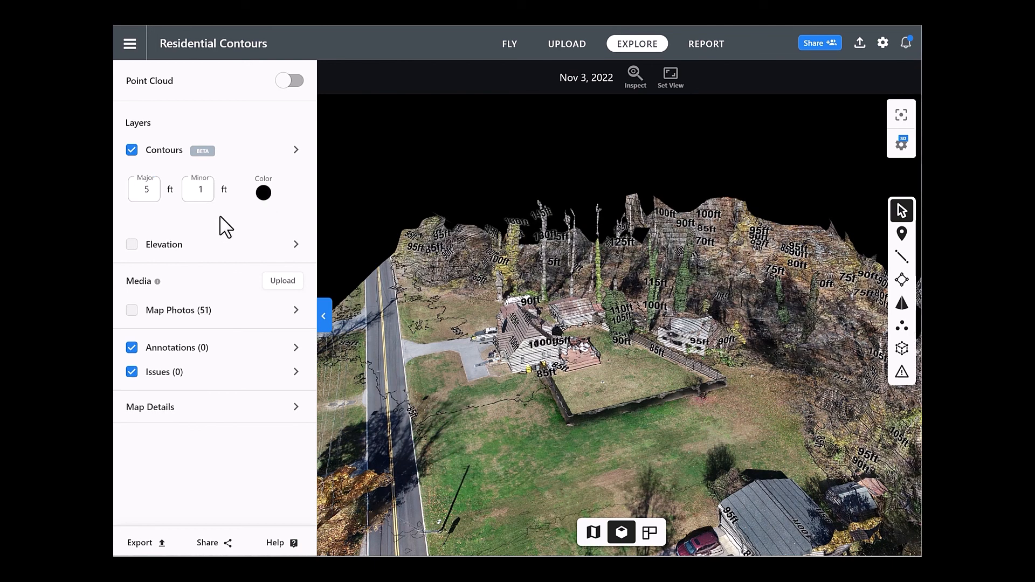
{"action": "left_click", "coordinate": [264, 194]}
{"action": "left_click", "coordinate": [225, 225]}
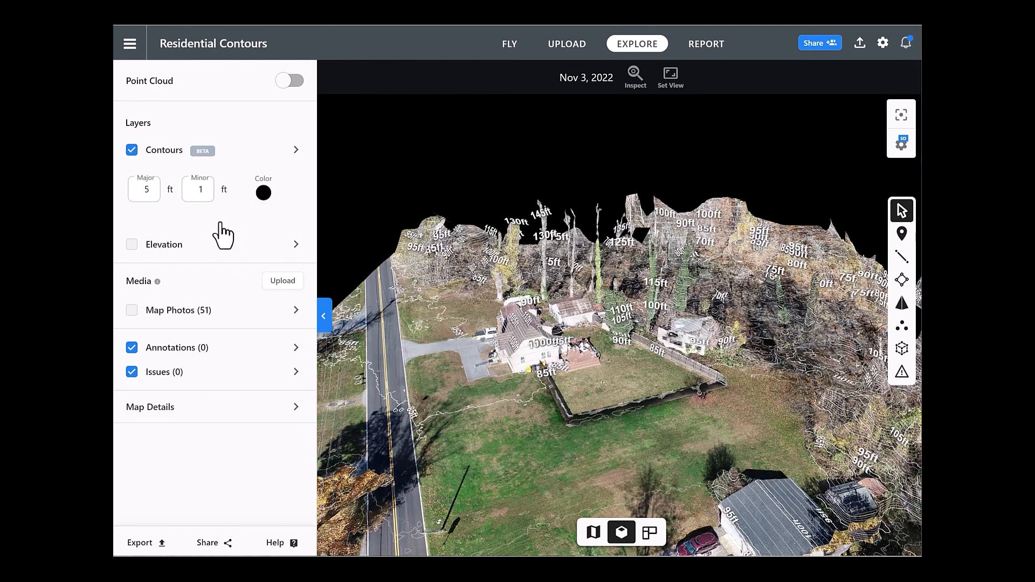
{"action": "left_click", "coordinate": [132, 244]}
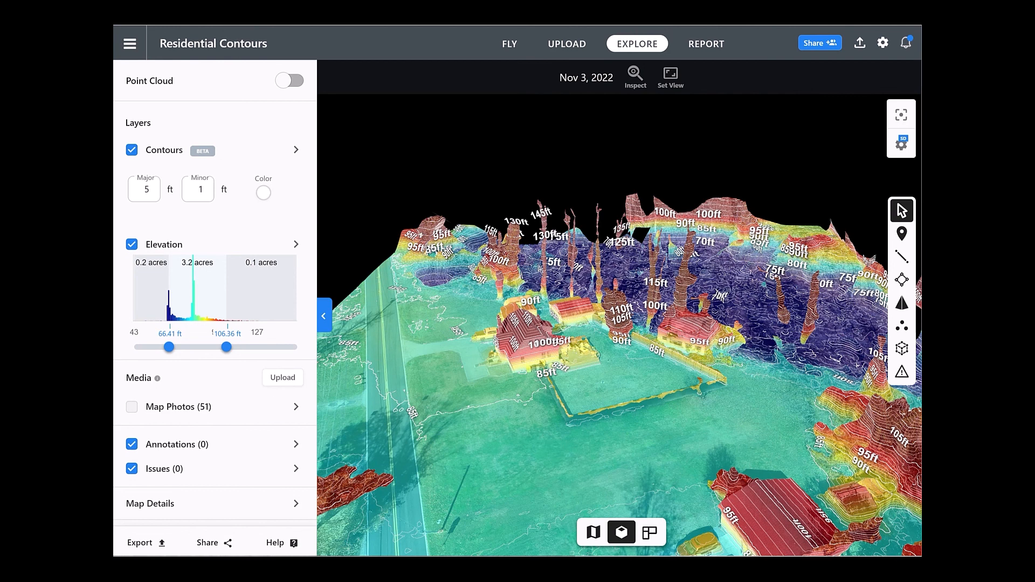
{"action": "left_click", "coordinate": [132, 245]}
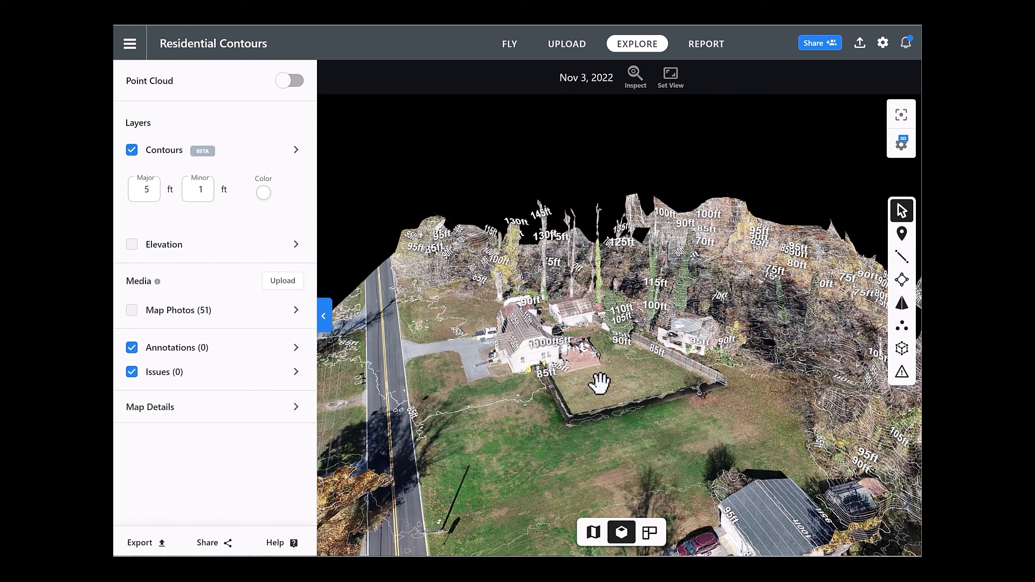
- Examine the contour lines around the house, fenced backyard, front lawn and outbuildings on the residential 3D model
{"action": "scroll", "coordinate": [599, 383], "scroll_direction": "up", "scroll_amount": 5}
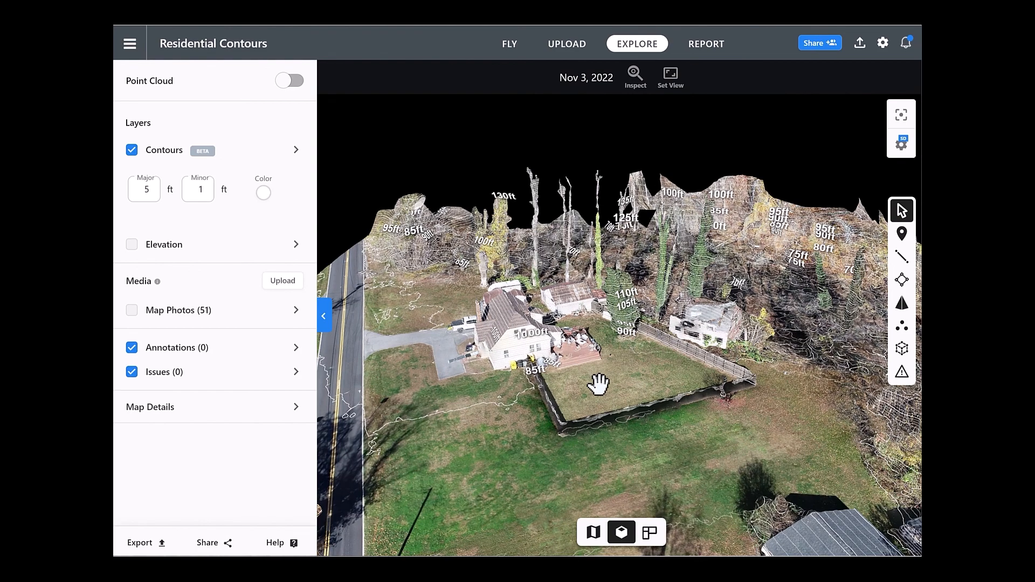
{"action": "scroll", "coordinate": [602, 387], "scroll_direction": "up", "scroll_amount": 2}
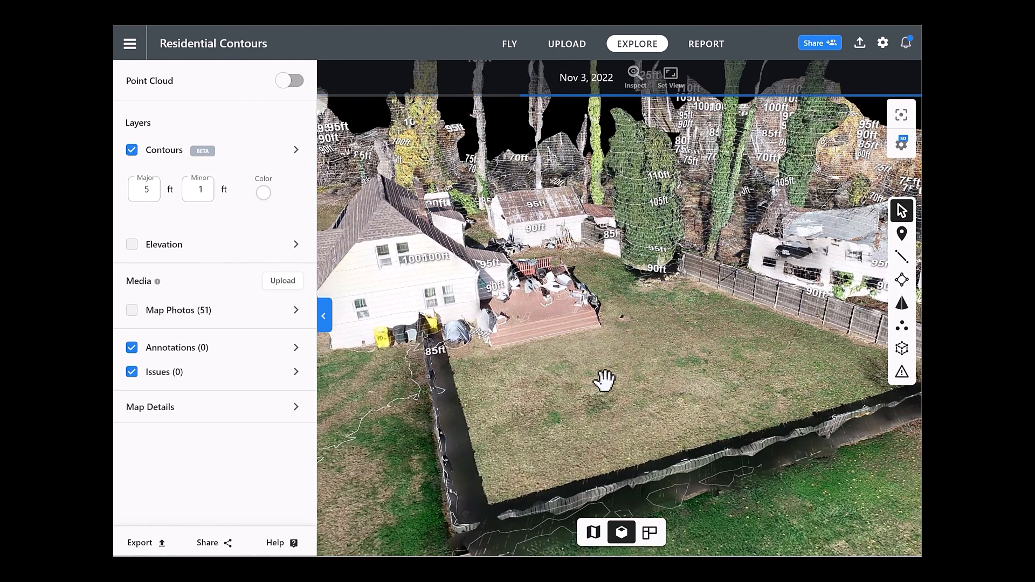
{"action": "left_click_drag", "start_coordinate": [568, 389], "coordinate": [526, 497]}
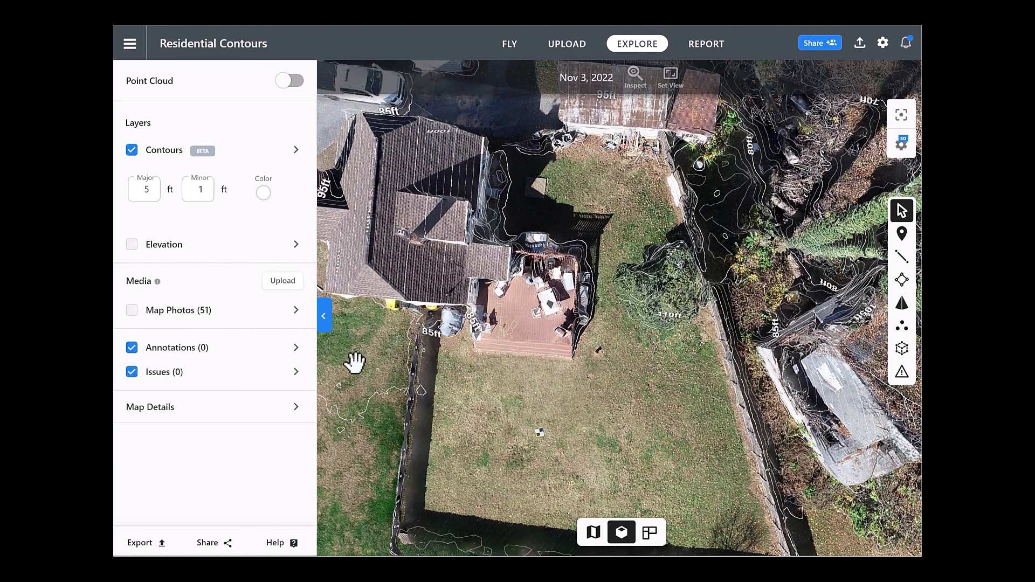
{"action": "left_click_drag", "start_coordinate": [350, 351], "coordinate": [635, 317]}
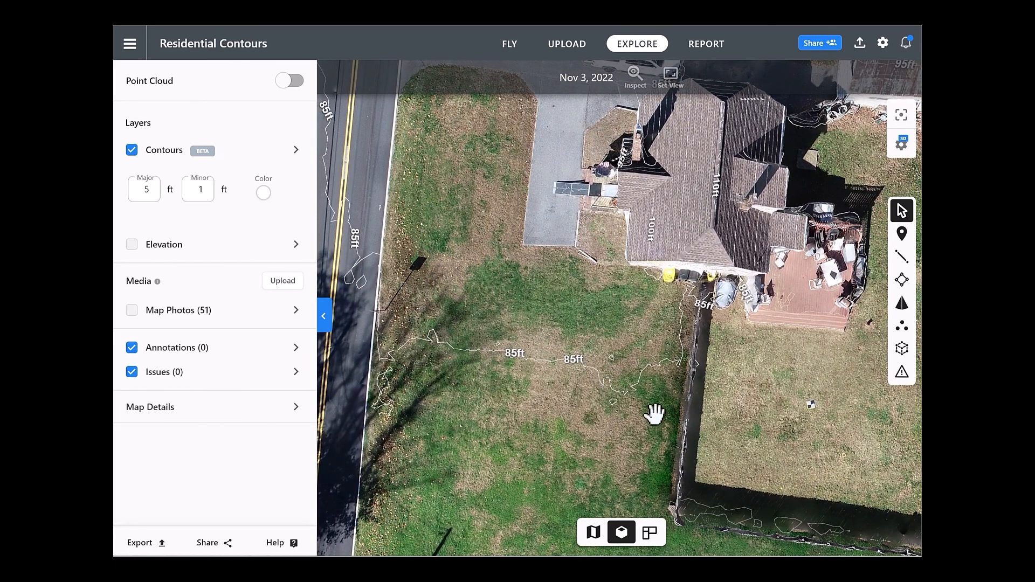
{"action": "left_click_drag", "start_coordinate": [744, 434], "coordinate": [527, 319]}
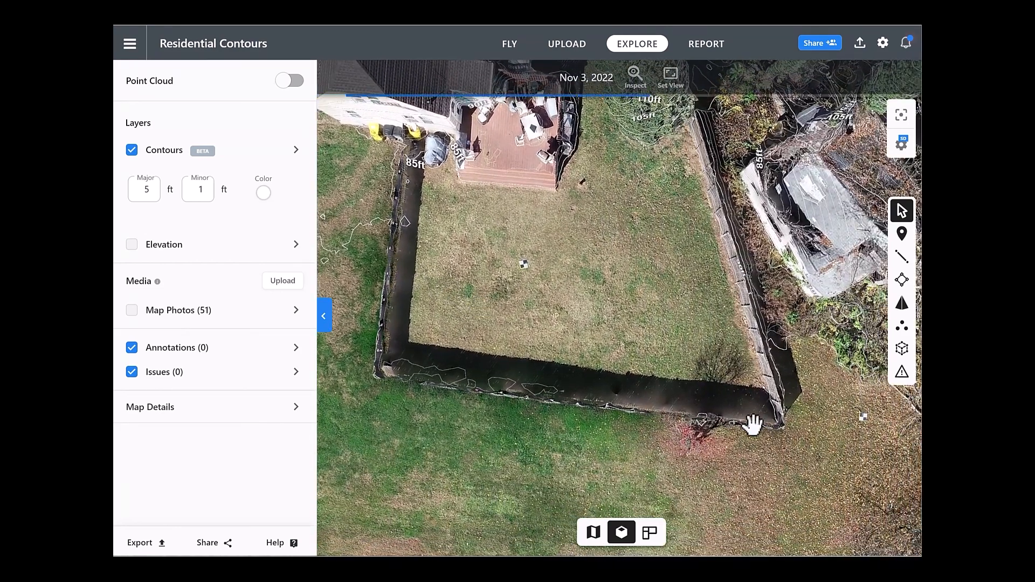
{"action": "left_click_drag", "start_coordinate": [845, 429], "coordinate": [750, 453]}
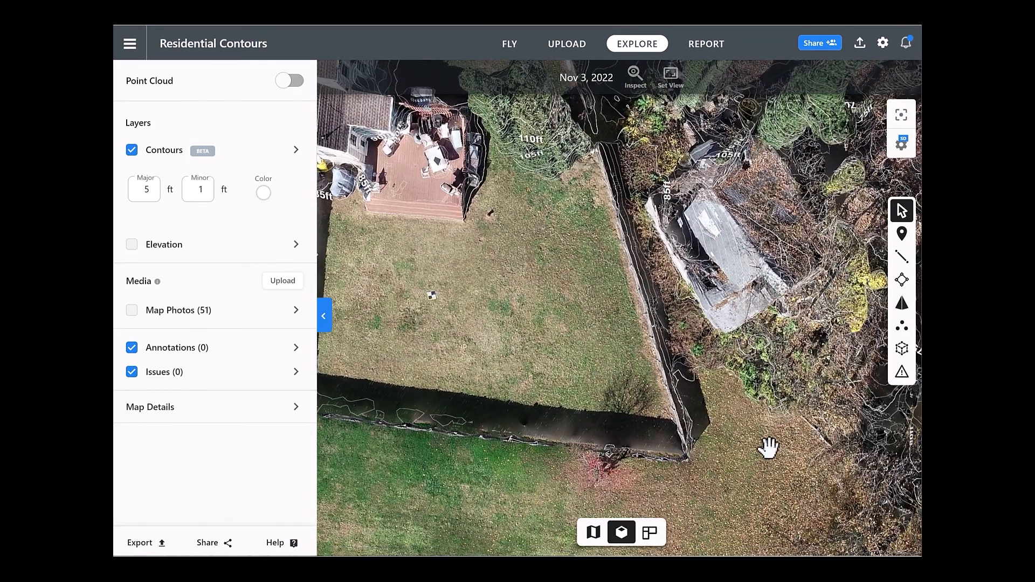
{"action": "left_click_drag", "start_coordinate": [485, 293], "coordinate": [728, 476]}
{"action": "left_click_drag", "start_coordinate": [431, 273], "coordinate": [513, 475]}
{"action": "left_click_drag", "start_coordinate": [610, 201], "coordinate": [455, 242]}
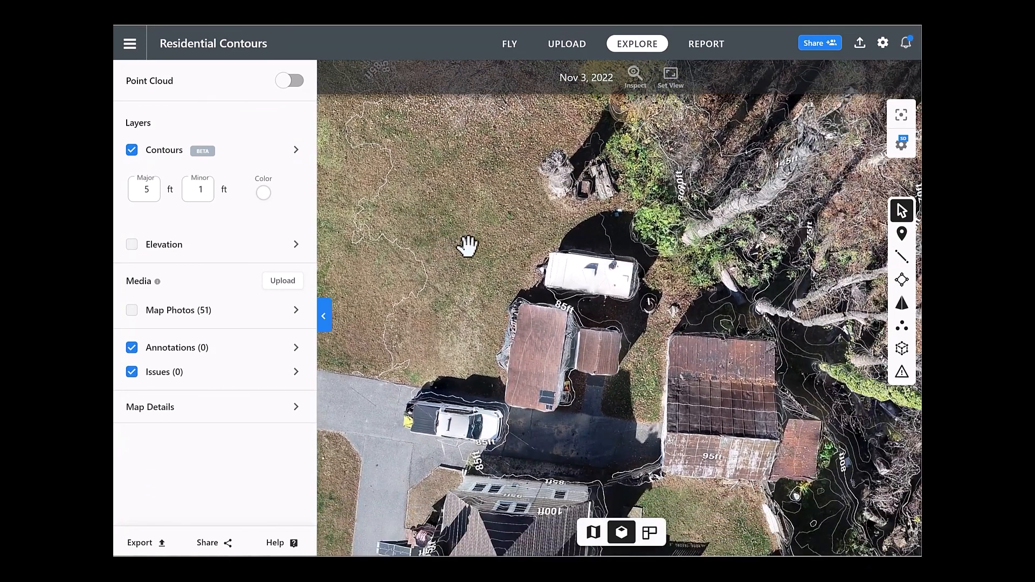
{"action": "scroll", "coordinate": [466, 247], "scroll_direction": "down", "scroll_amount": 2}
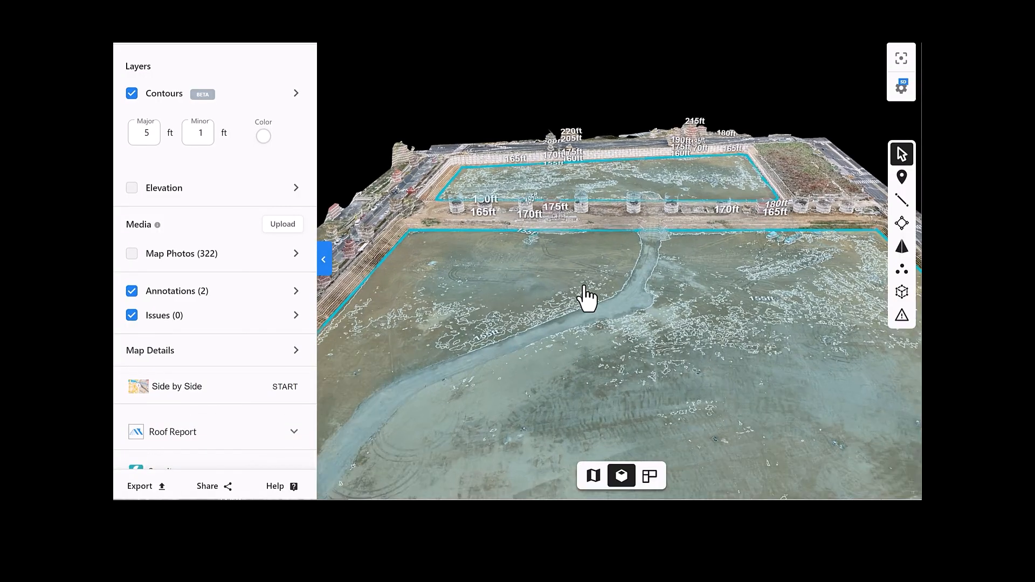
- Hide the annotations on the 3D model of the graded site with the row of towers
{"action": "left_click_drag", "start_coordinate": [581, 305], "coordinate": [561, 408]}
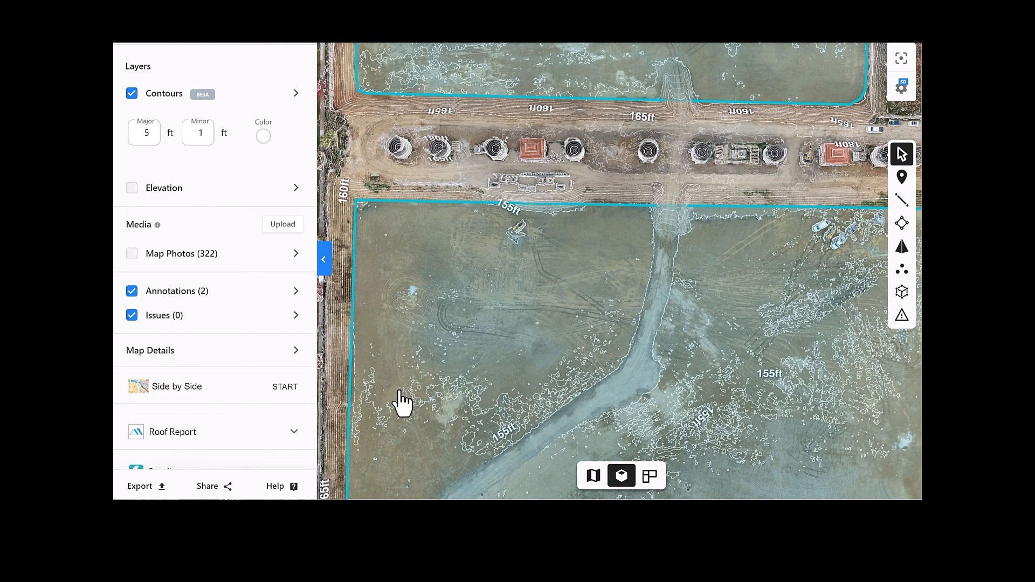
{"action": "left_click", "coordinate": [131, 292]}
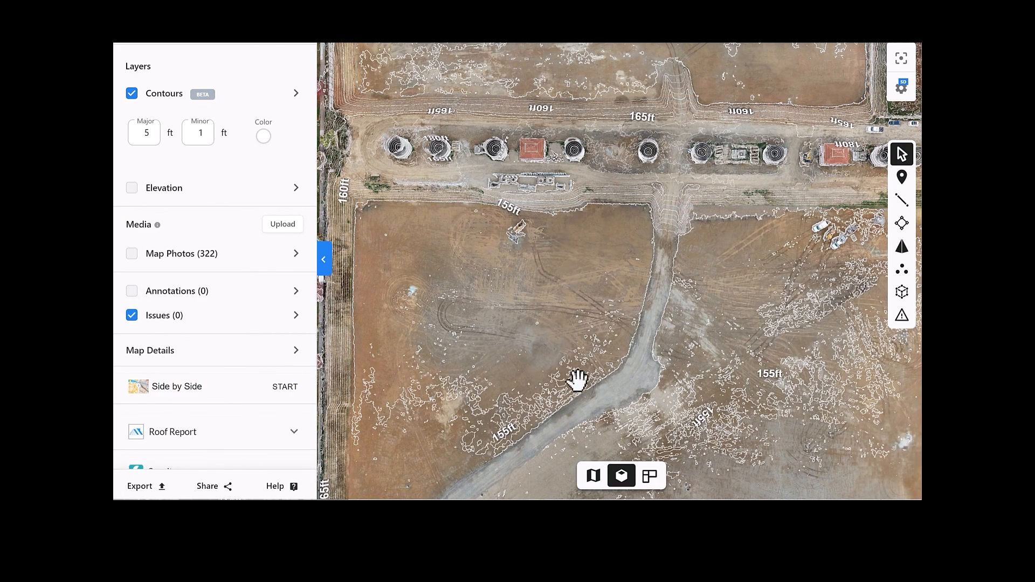
- Examine the contour lines across the graded dirt fields and beside the dirt ramp from above
{"action": "scroll", "coordinate": [567, 390], "scroll_direction": "up", "scroll_amount": 3}
{"action": "left_click_drag", "start_coordinate": [492, 418], "coordinate": [573, 194]}
{"action": "scroll", "coordinate": [564, 199], "scroll_direction": "up", "scroll_amount": 2}
{"action": "scroll", "coordinate": [743, 211], "scroll_direction": "up", "scroll_amount": 2}
{"action": "left_click_drag", "start_coordinate": [742, 211], "coordinate": [563, 239]}
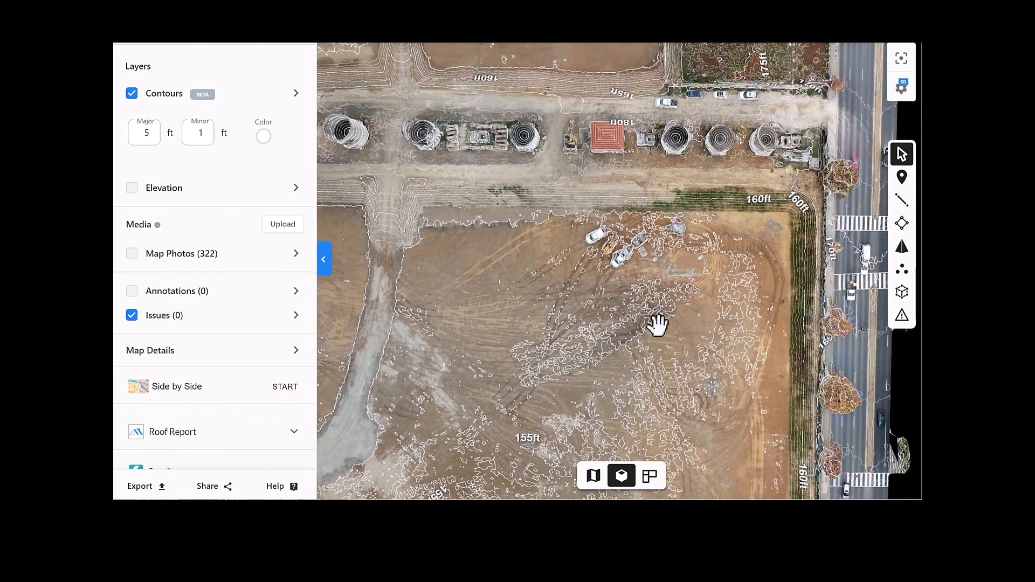
{"action": "left_click_drag", "start_coordinate": [581, 95], "coordinate": [892, 435]}
{"action": "scroll", "coordinate": [719, 309], "scroll_direction": "up", "scroll_amount": 2}
{"action": "scroll", "coordinate": [695, 282], "scroll_direction": "up", "scroll_amount": 2}
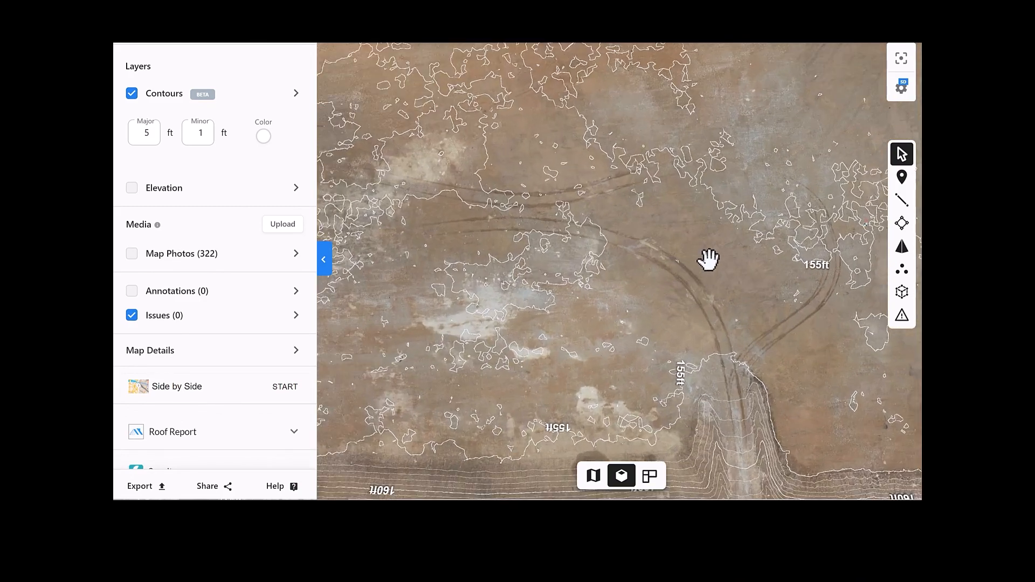
{"action": "scroll", "coordinate": [678, 235], "scroll_direction": "up", "scroll_amount": 2}
- Examine the graded site's contours from oblique angles, including the perimeter wall, terraced slopes and towers
{"action": "left_click_drag", "start_coordinate": [635, 228], "coordinate": [646, 157]}
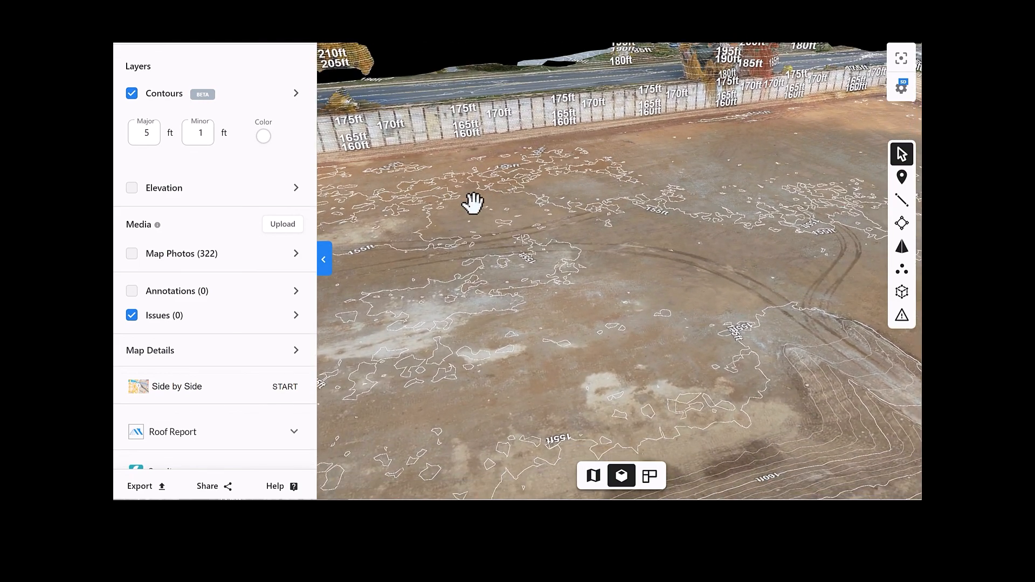
{"action": "left_click_drag", "start_coordinate": [460, 203], "coordinate": [489, 195]}
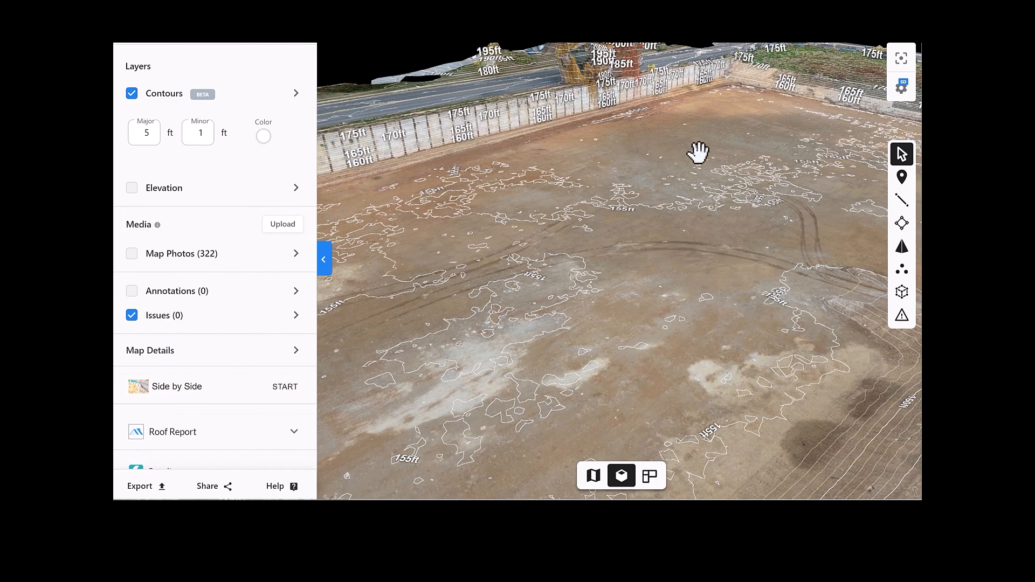
{"action": "left_click_drag", "start_coordinate": [698, 152], "coordinate": [699, 145]}
{"action": "mouse_move", "coordinate": [773, 206]}
{"action": "left_mouse_down"}
{"action": "mouse_move", "coordinate": [830, 225]}
{"action": "mouse_move", "coordinate": [852, 220]}
{"action": "mouse_move", "coordinate": [770, 217]}
{"action": "left_mouse_up"}
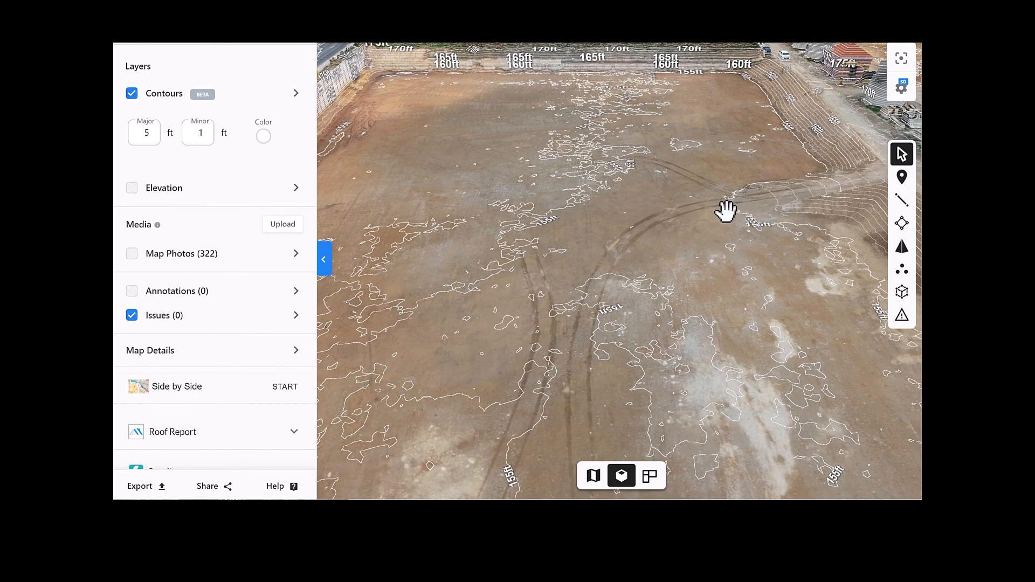
{"action": "left_click_drag", "start_coordinate": [765, 277], "coordinate": [827, 276]}
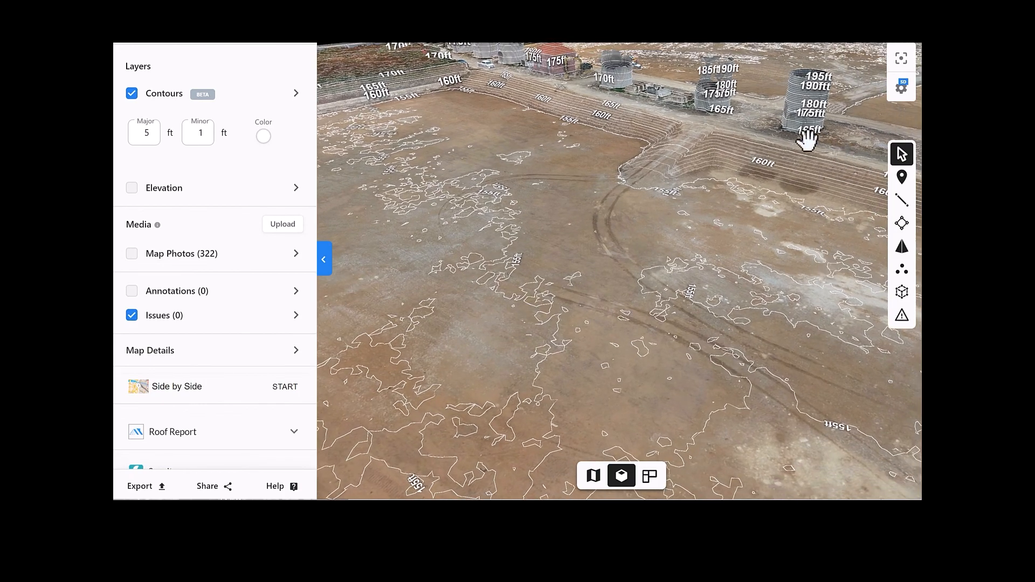
{"action": "mouse_move", "coordinate": [734, 231]}
{"action": "left_mouse_down"}
{"action": "mouse_move", "coordinate": [760, 222]}
{"action": "mouse_move", "coordinate": [733, 230]}
{"action": "left_mouse_up"}
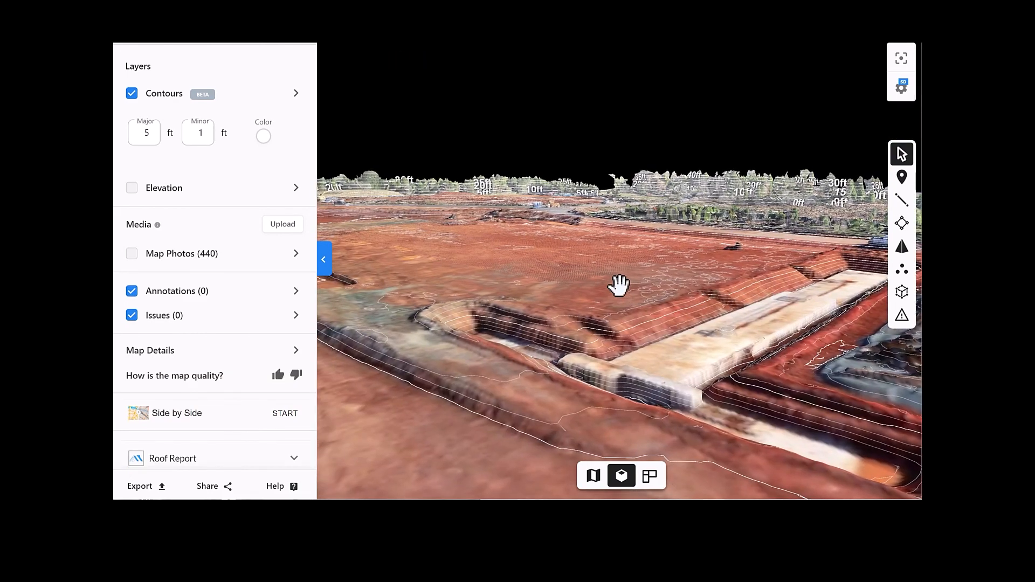
- Examine the contour lines around the excavated trench and embankments on the red-soil site's 3D model
{"action": "left_click_drag", "start_coordinate": [616, 284], "coordinate": [649, 303]}
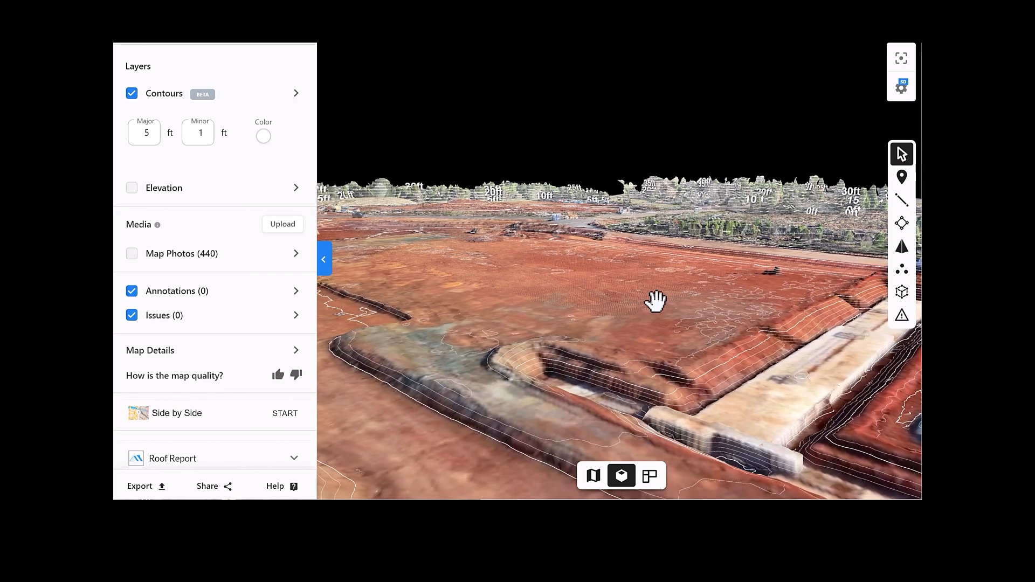
{"action": "left_click_drag", "start_coordinate": [778, 298], "coordinate": [626, 279]}
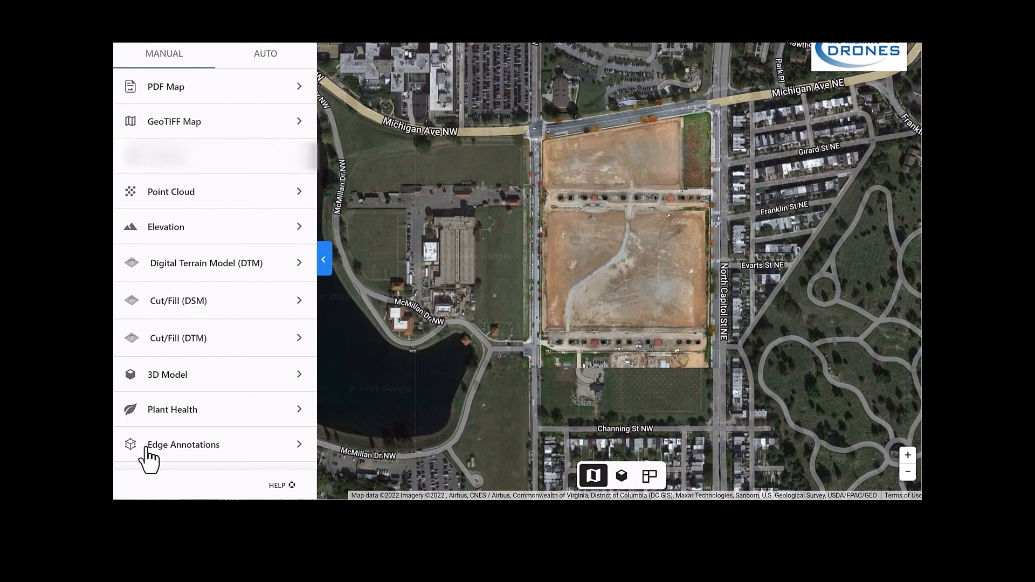
- Review the export options for the GeoTIFF Map and the file types for the Digital Terrain Model (DTM), without exporting
{"action": "left_click", "coordinate": [206, 130]}
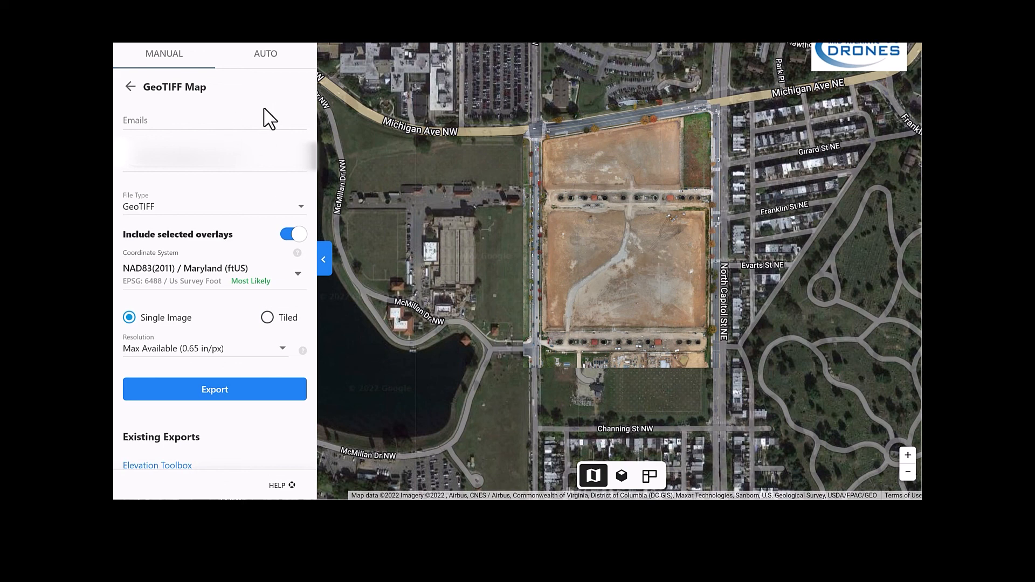
{"action": "left_click", "coordinate": [131, 86]}
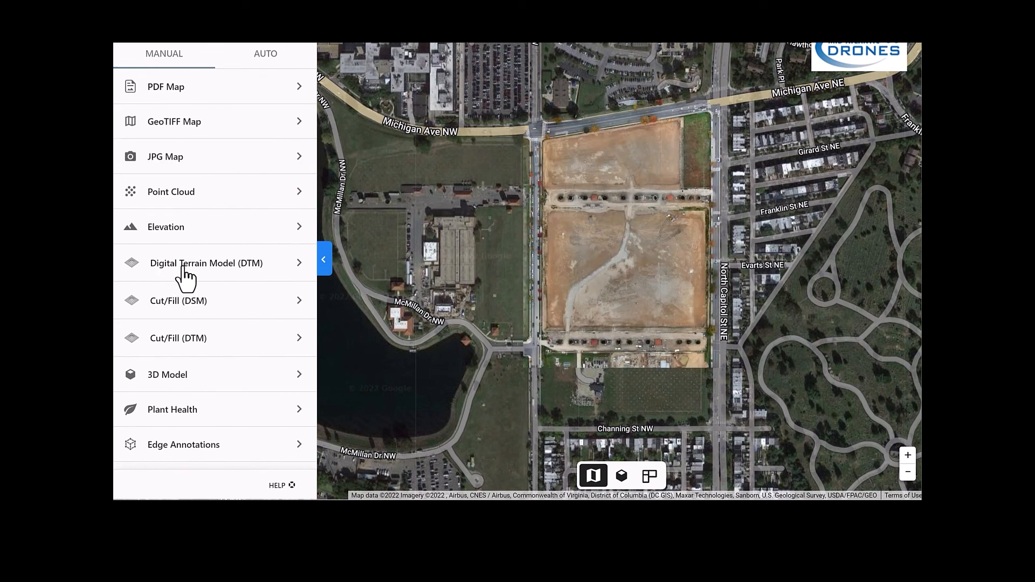
{"action": "left_click", "coordinate": [273, 274]}
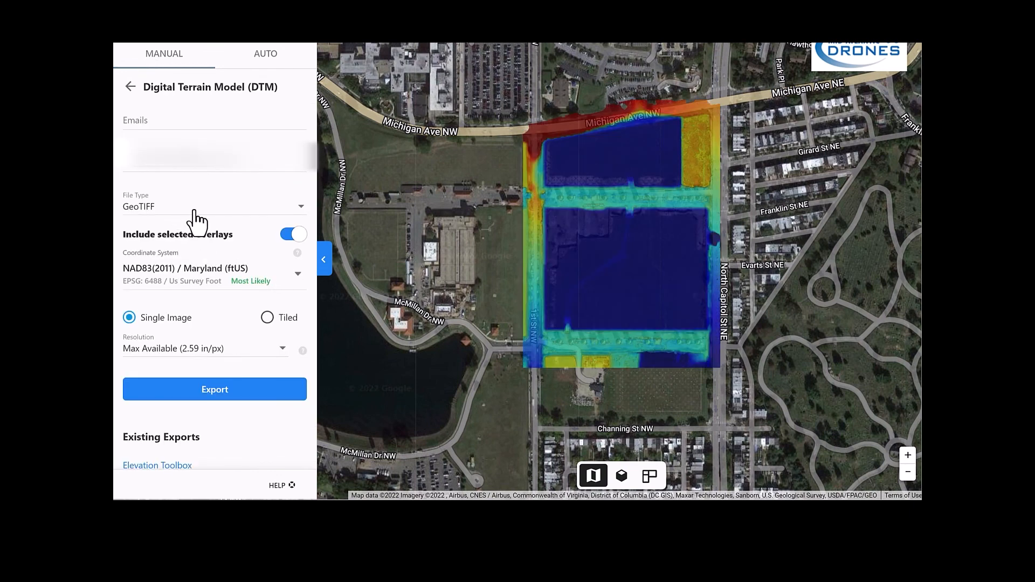
{"action": "left_click", "coordinate": [291, 213]}
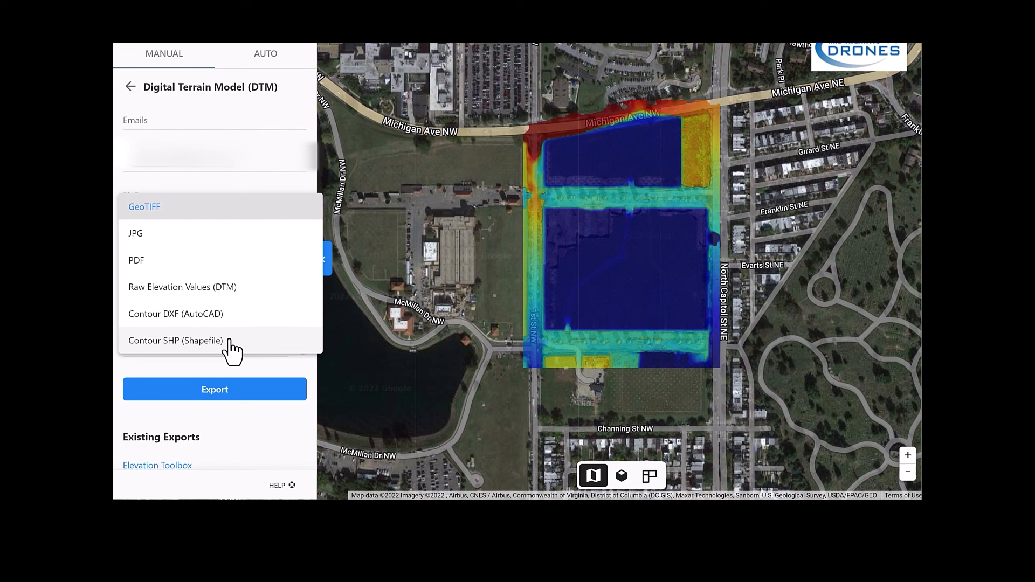
{"action": "left_click", "coordinate": [264, 207]}
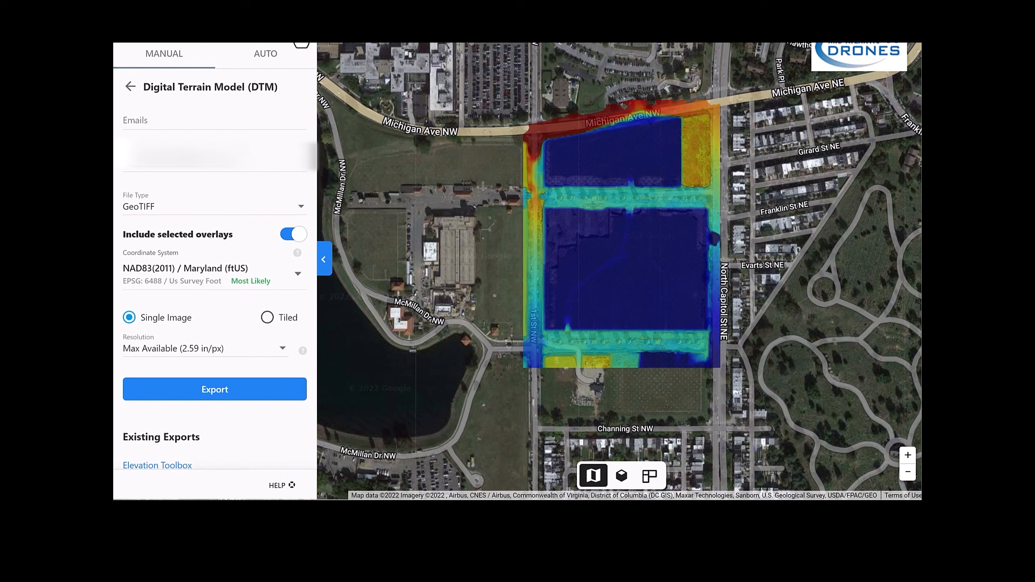
{"action": "left_click", "coordinate": [299, 34]}
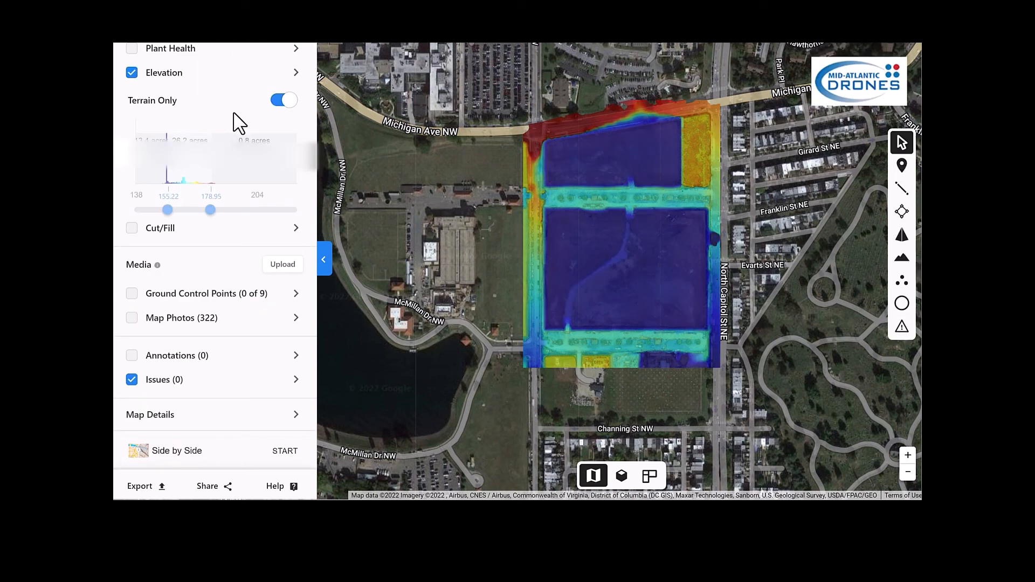
- Hide the Elevation layer on the map and show the Contours layer on the site's 3D model
{"action": "left_click", "coordinate": [132, 72]}
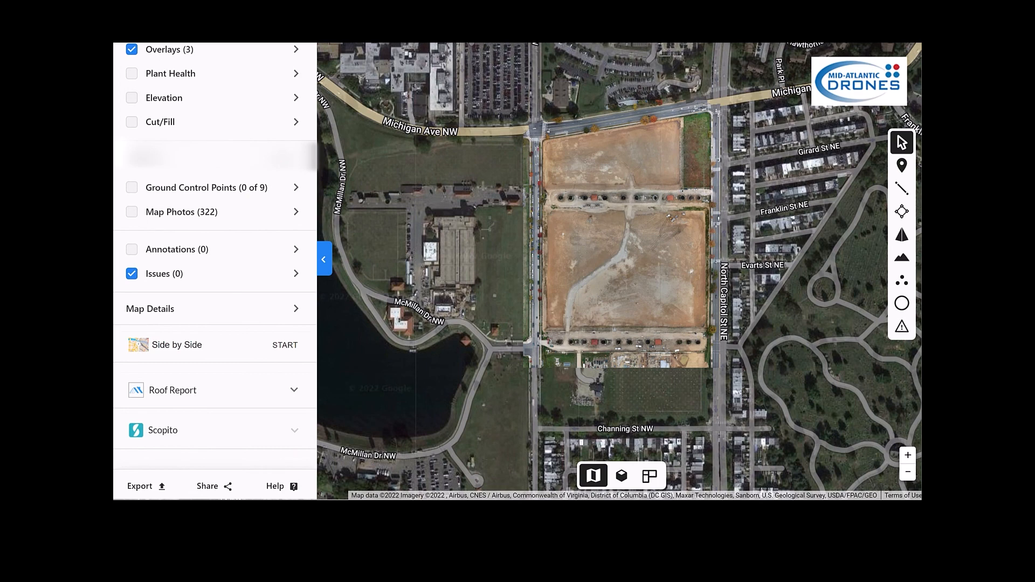
{"action": "left_click", "coordinate": [621, 475]}
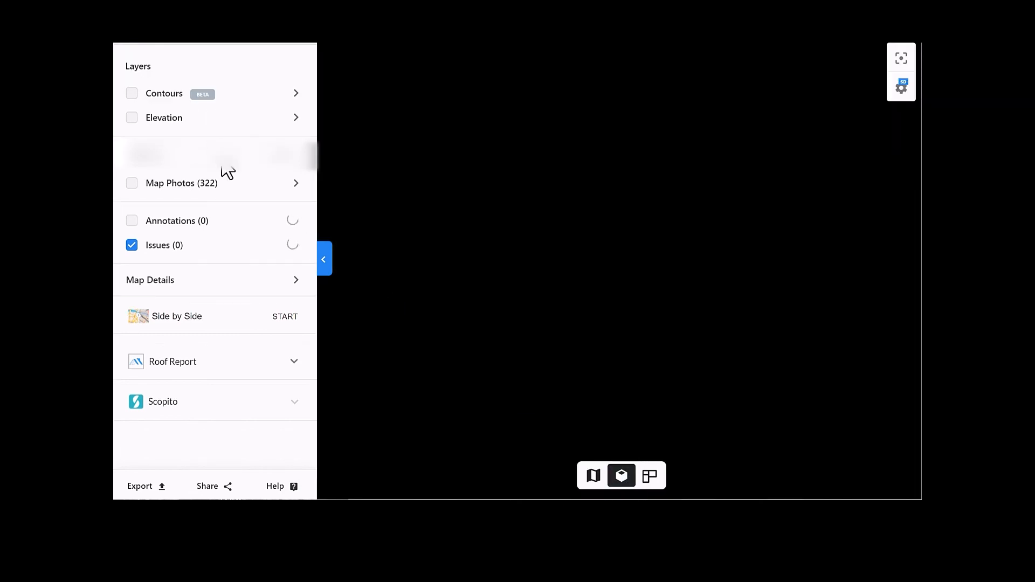
{"action": "left_click", "coordinate": [132, 93]}
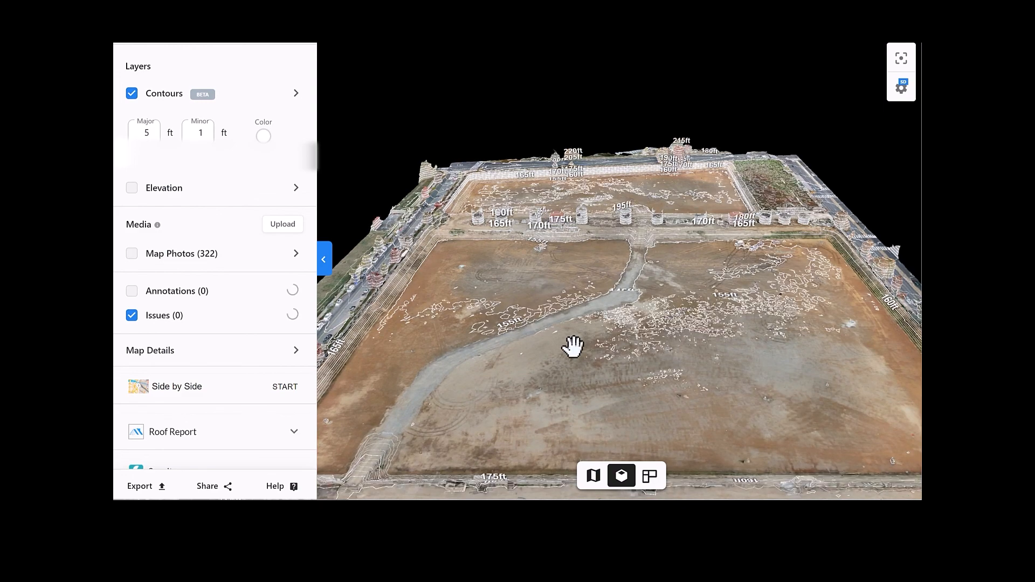
{"action": "left_click_drag", "start_coordinate": [571, 347], "coordinate": [494, 211]}
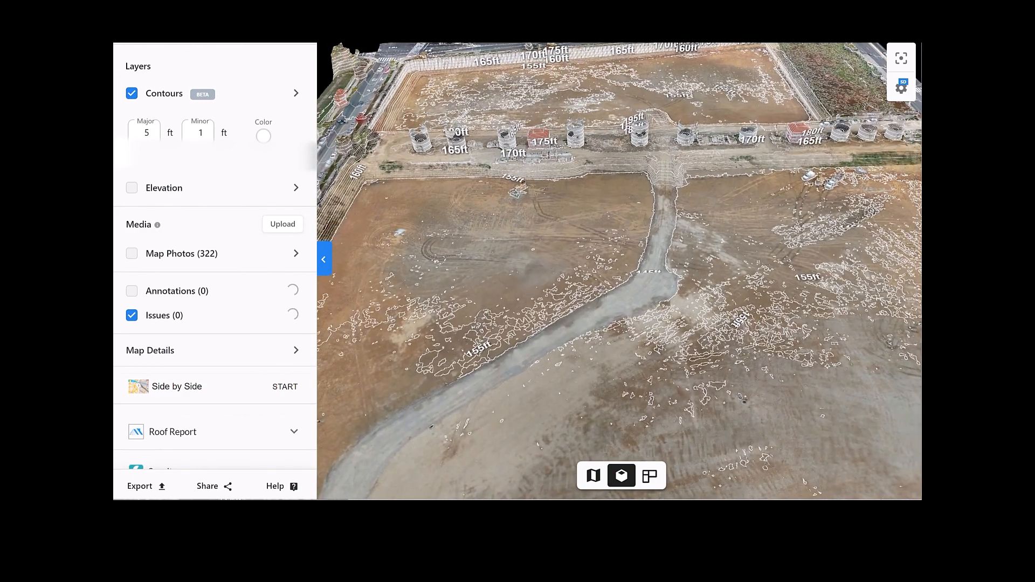
{"action": "mouse_move", "coordinate": [492, 241]}
{"action": "left_mouse_down"}
{"action": "mouse_move", "coordinate": [455, 266]}
{"action": "mouse_move", "coordinate": [407, 259]}
{"action": "mouse_move", "coordinate": [386, 231]}
{"action": "mouse_move", "coordinate": [370, 231]}
{"action": "mouse_move", "coordinate": [351, 256]}
{"action": "mouse_move", "coordinate": [372, 268]}
{"action": "mouse_move", "coordinate": [506, 245]}
{"action": "left_mouse_up"}
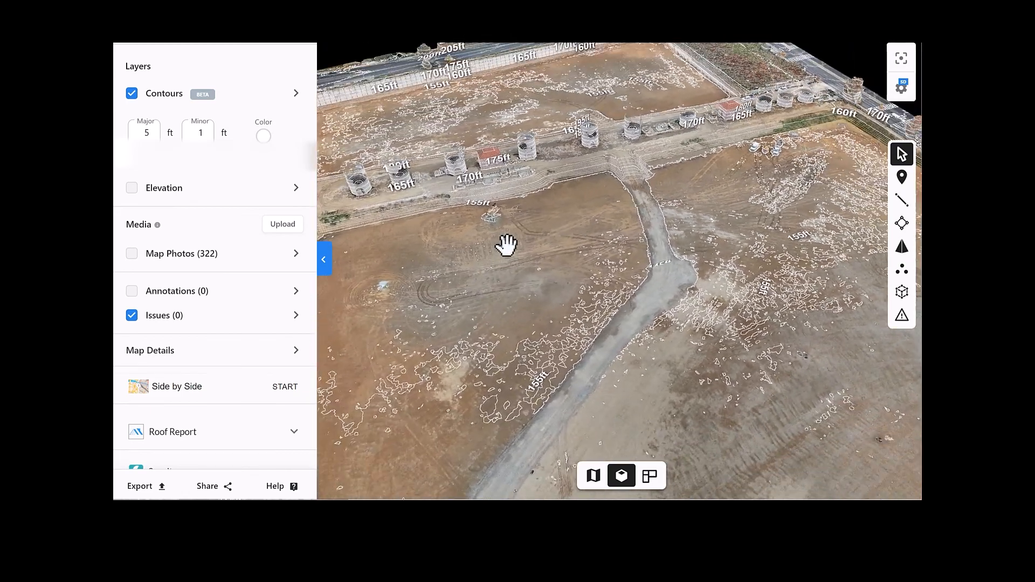